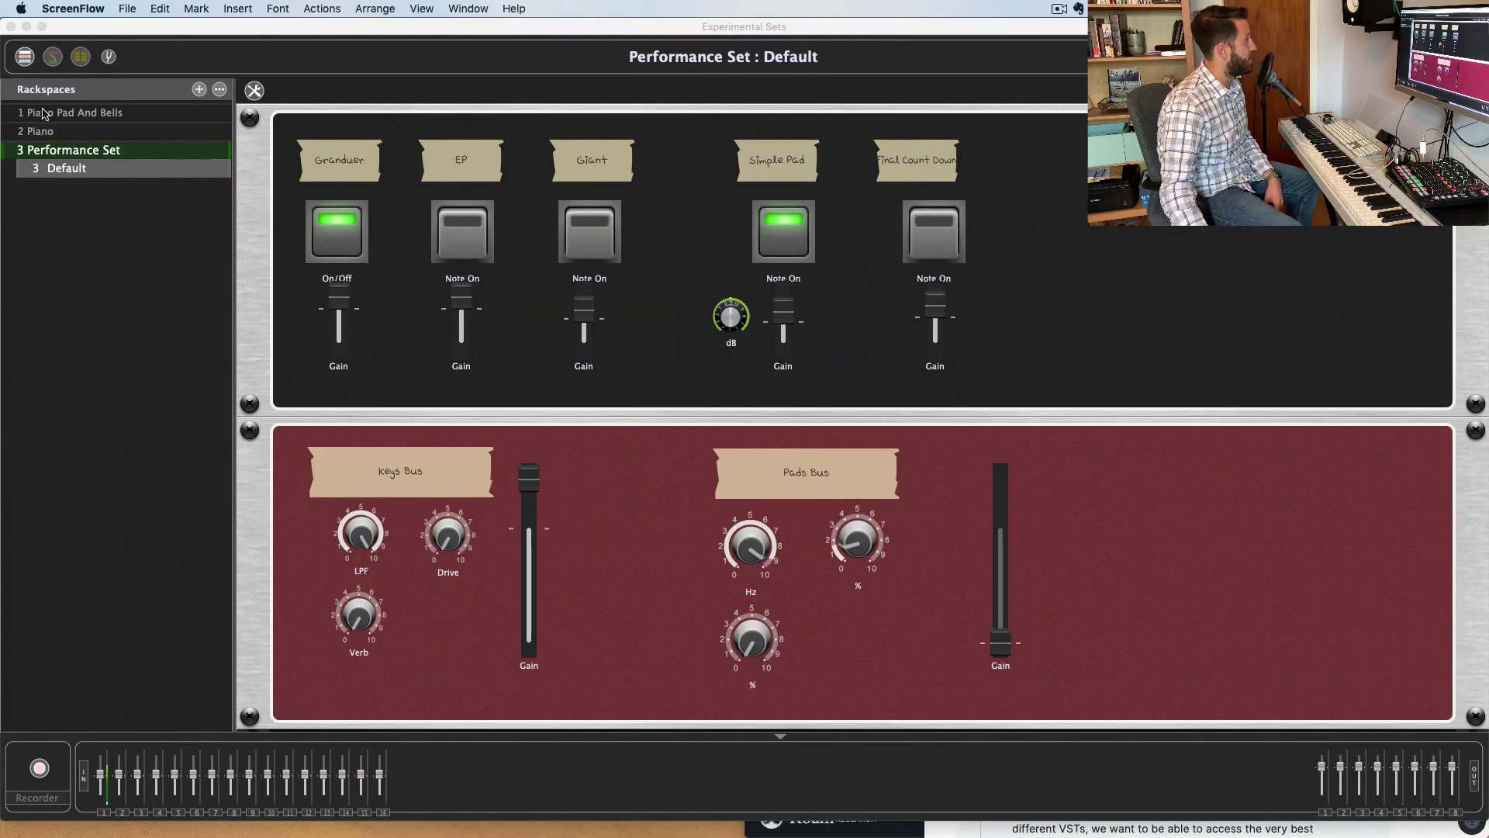
View the front panels of the Piano Pad And Bells, Piano and Performance Set rackspaces
click(48, 114)
click(101, 206)
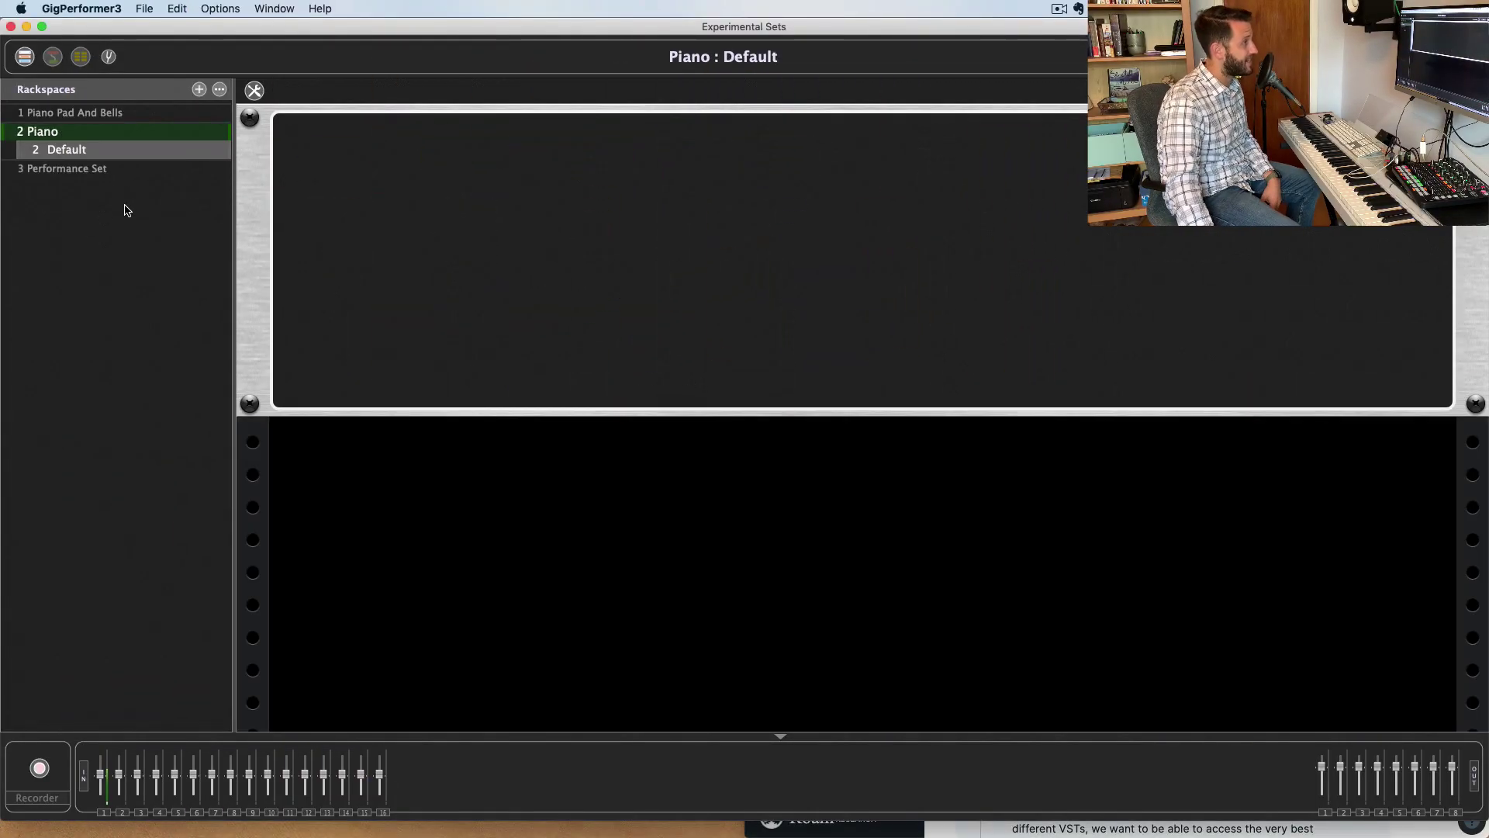
click(47, 171)
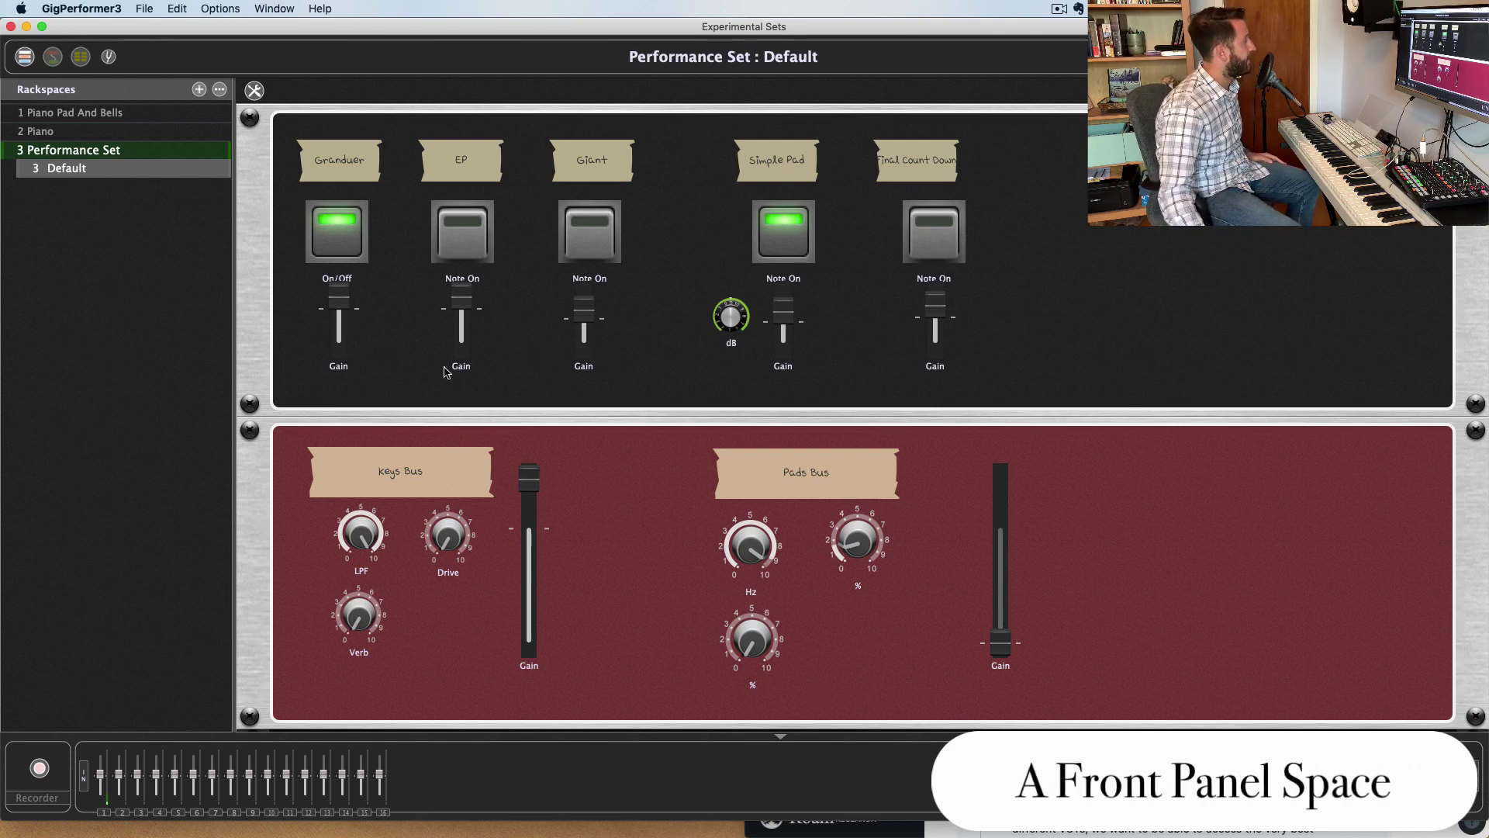
Inspect the plugin wiring of the Piano, Piano Pad And Bells and Performance Set rackspaces
click(53, 55)
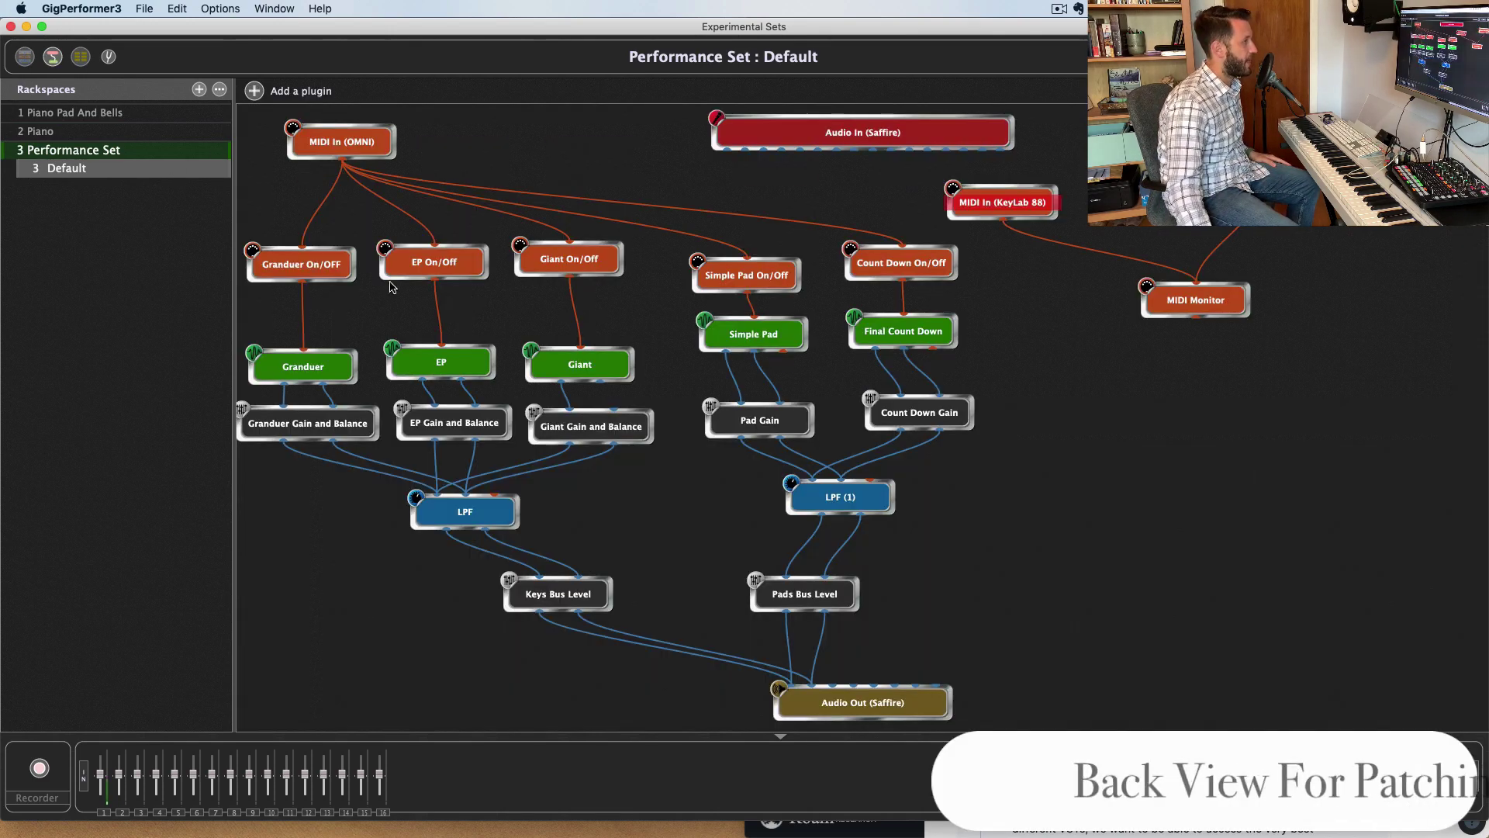
click(87, 130)
click(84, 114)
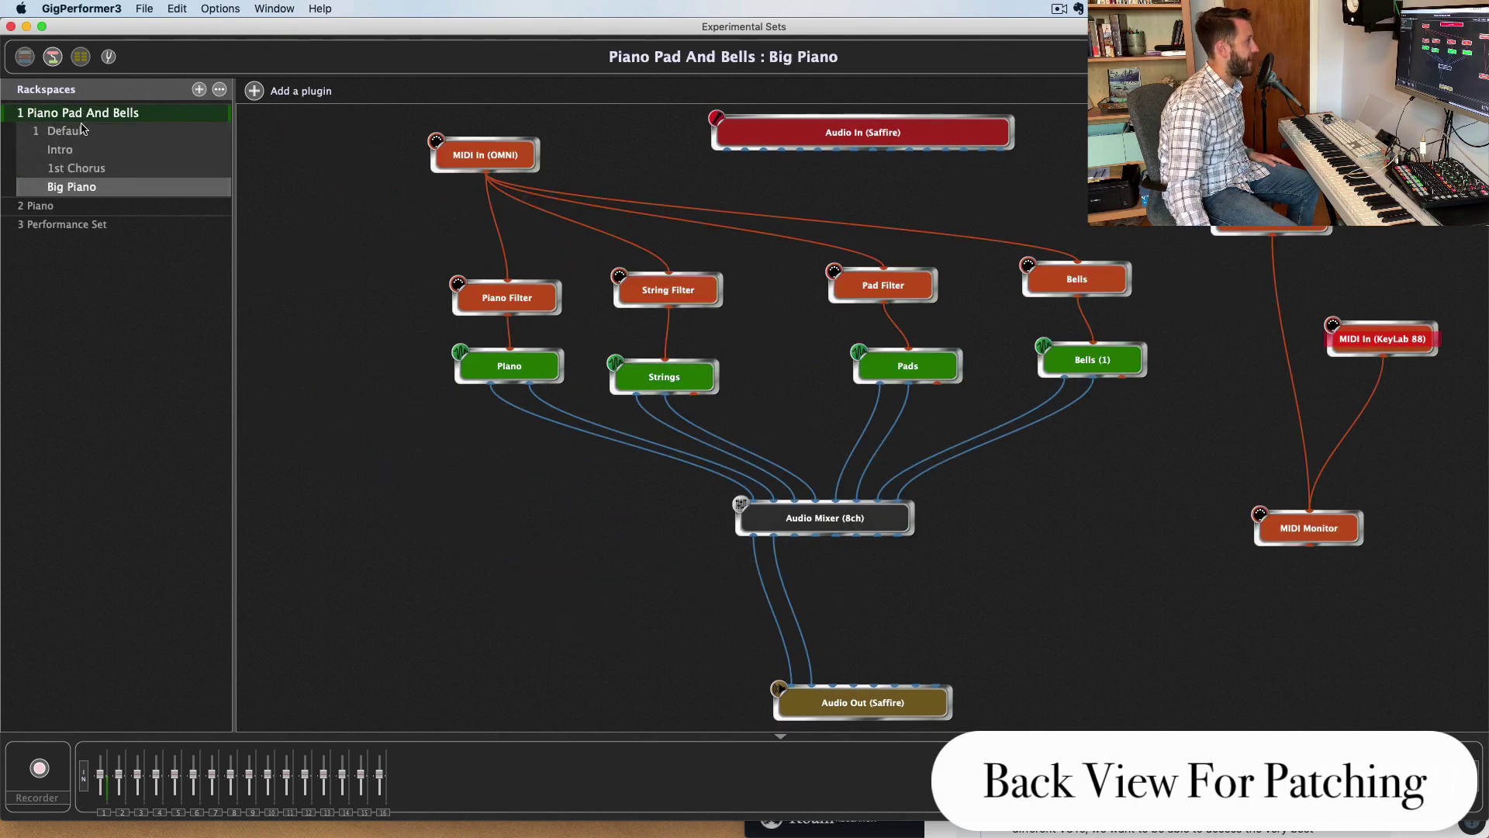
click(83, 205)
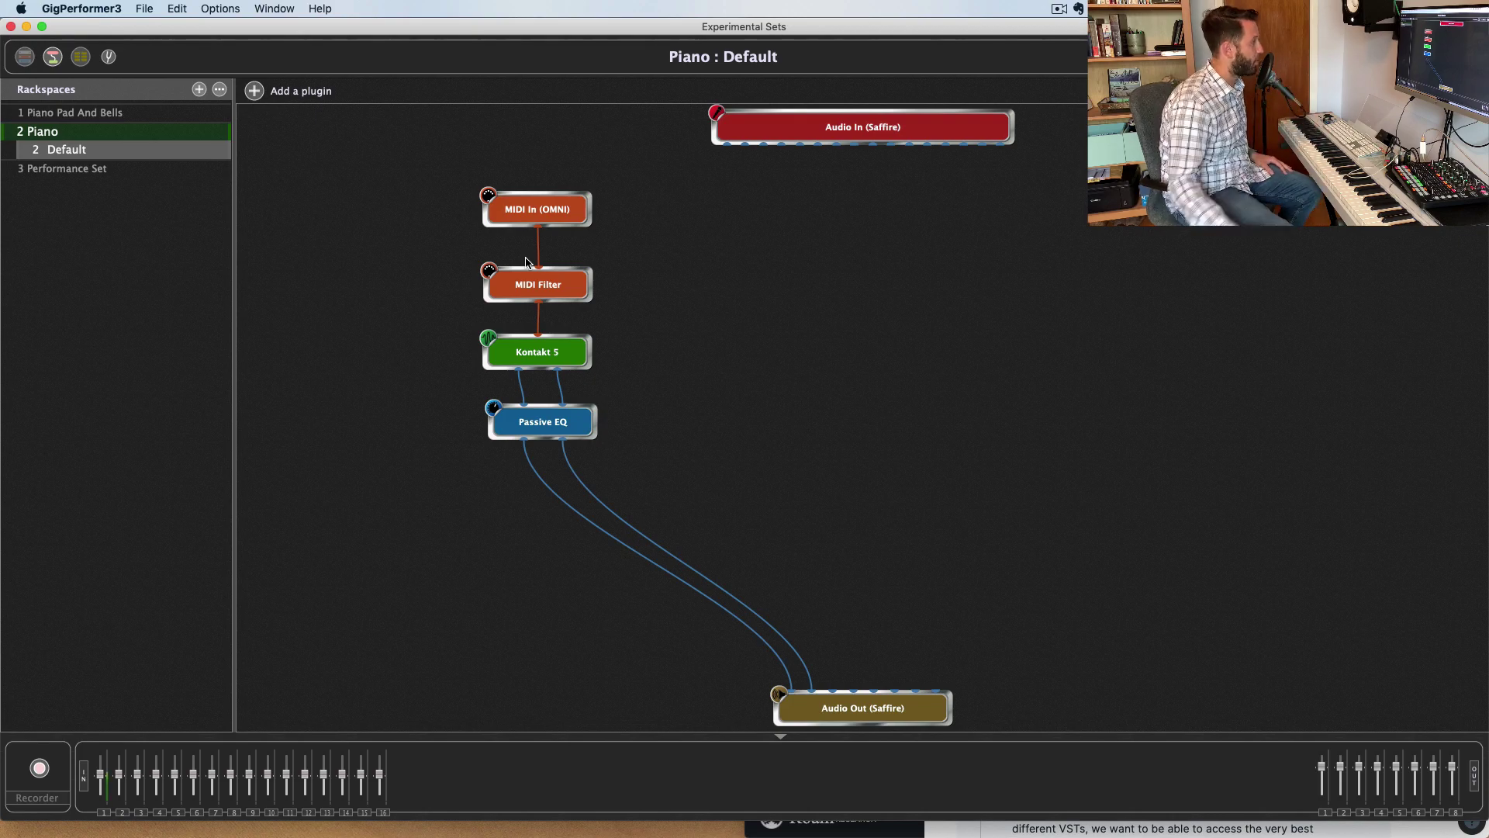
click(85, 169)
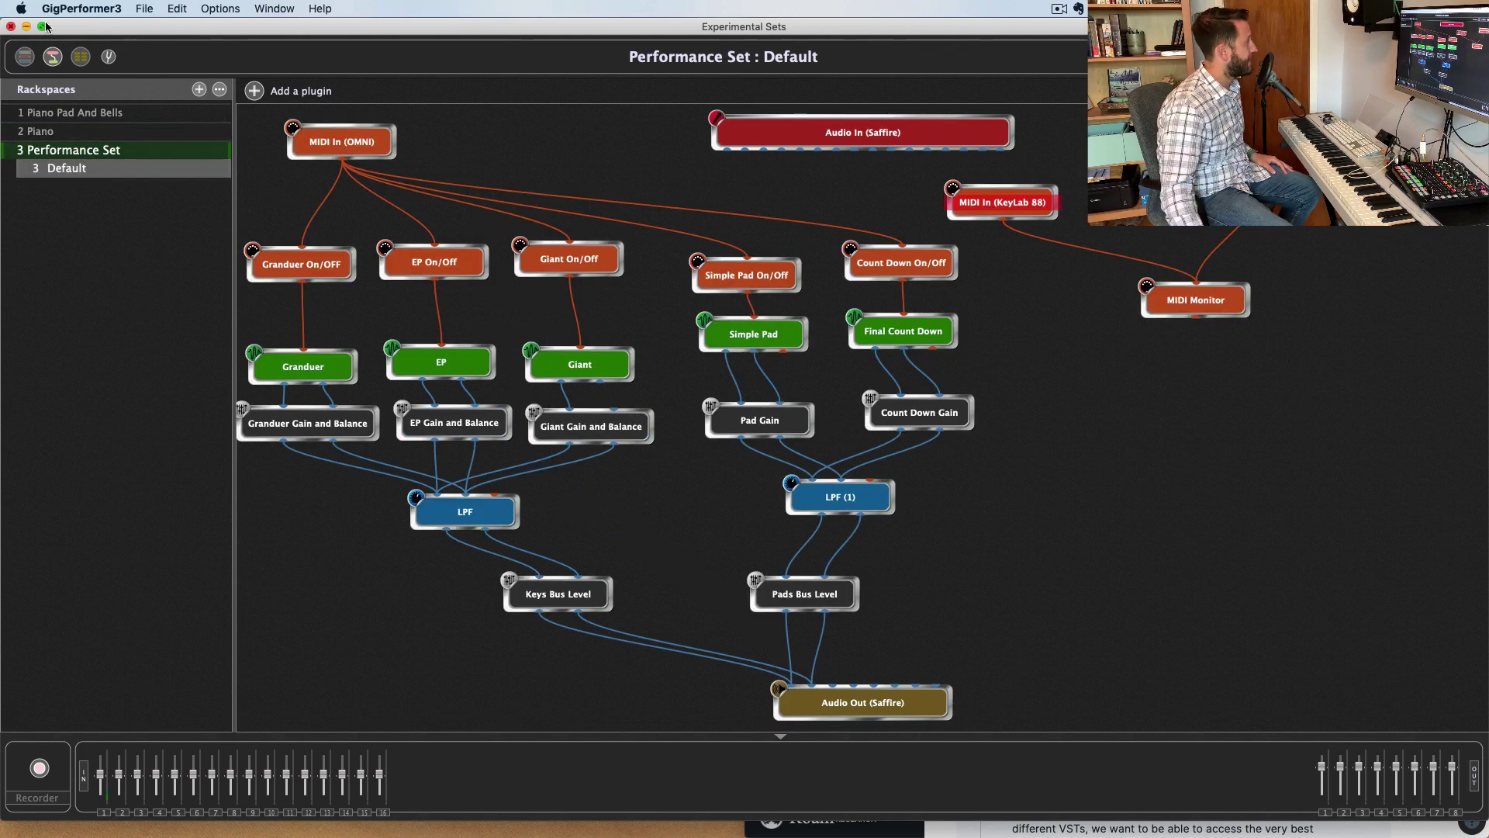
In the setlist, step through YouTube Song's Verse and Chorus parts, then return to Intro
click(80, 57)
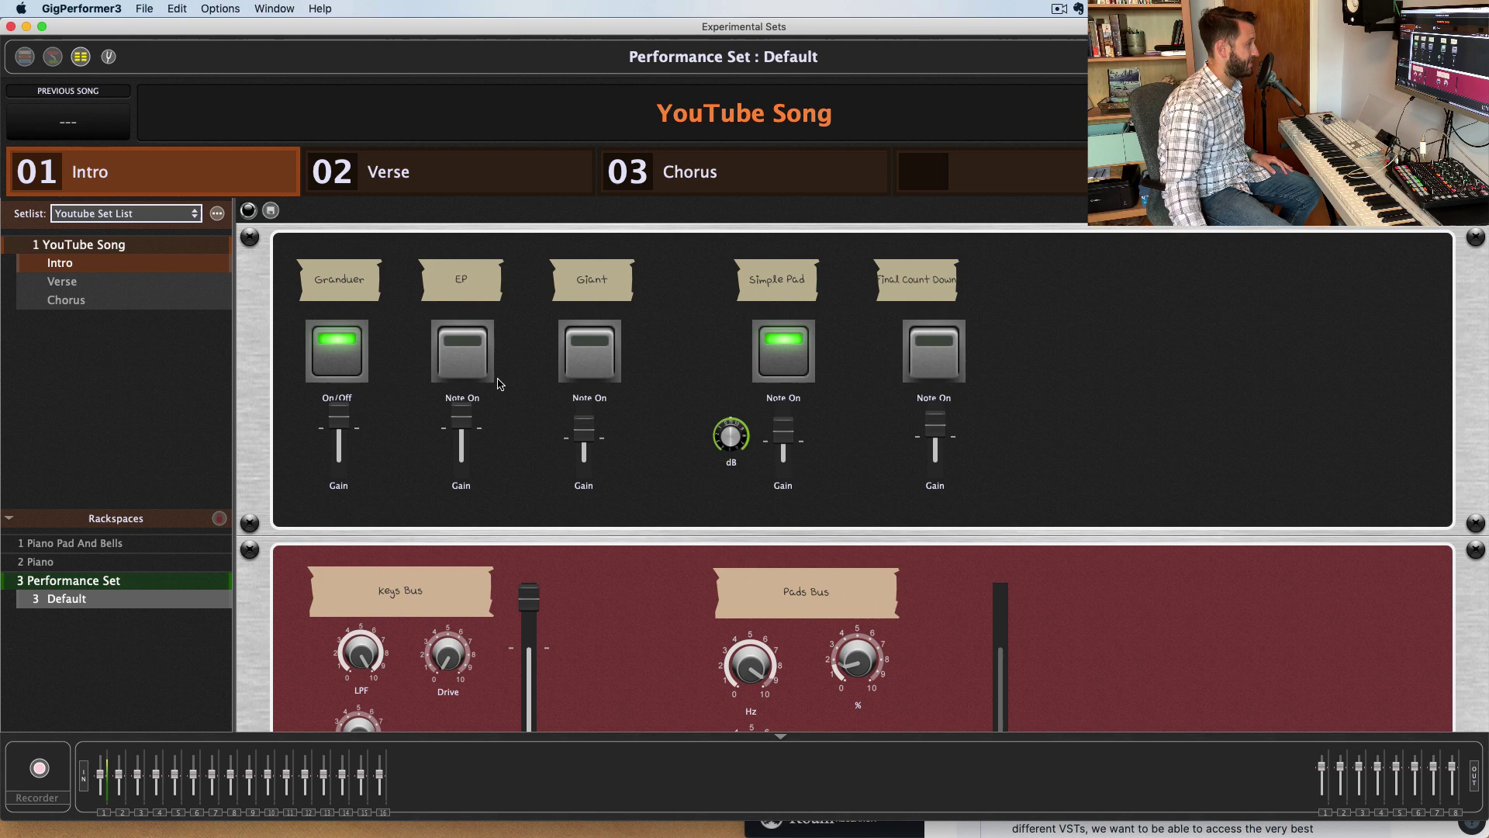
click(56, 283)
click(68, 304)
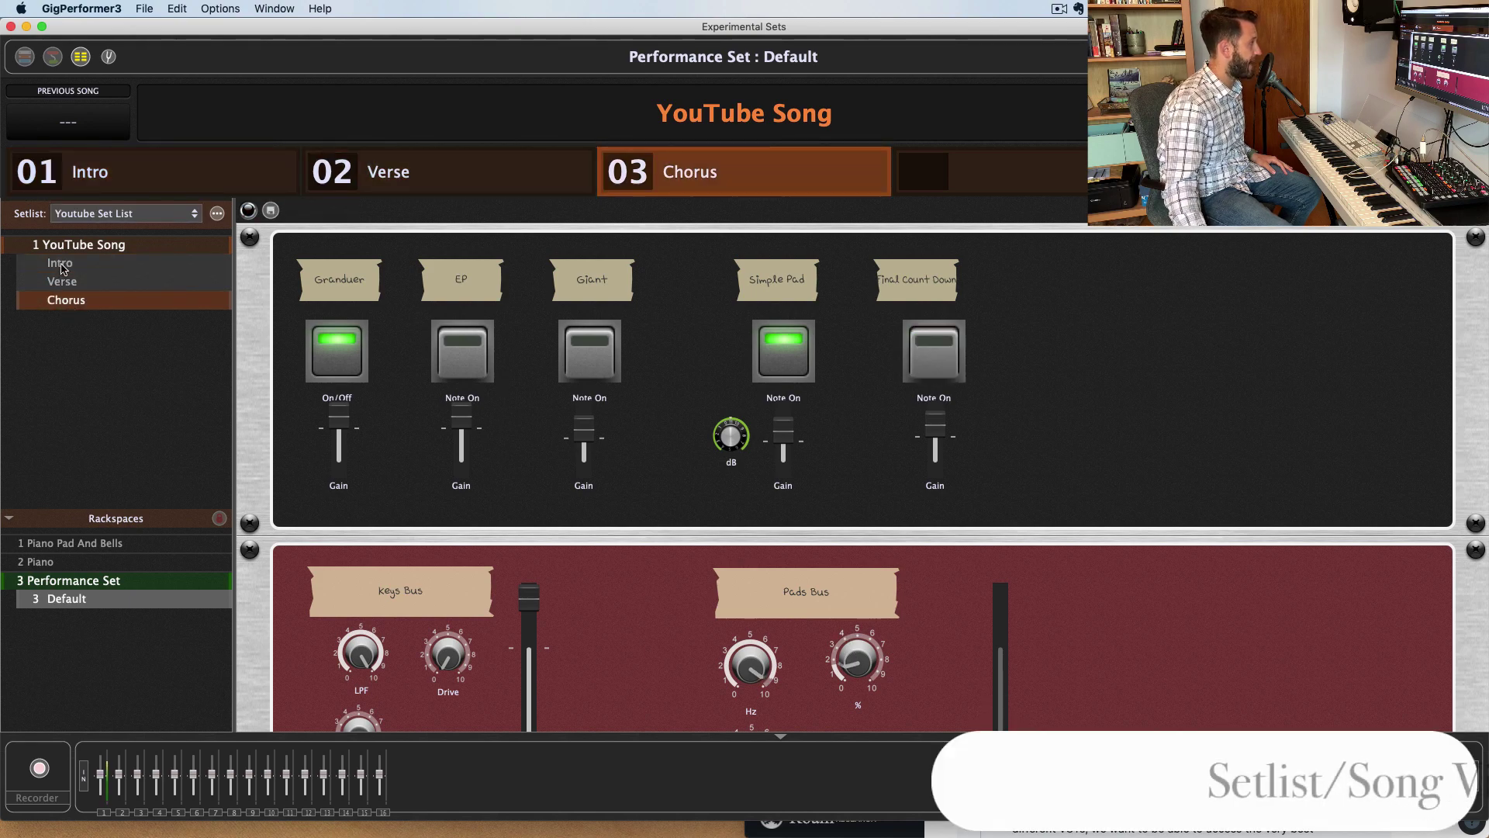
click(61, 264)
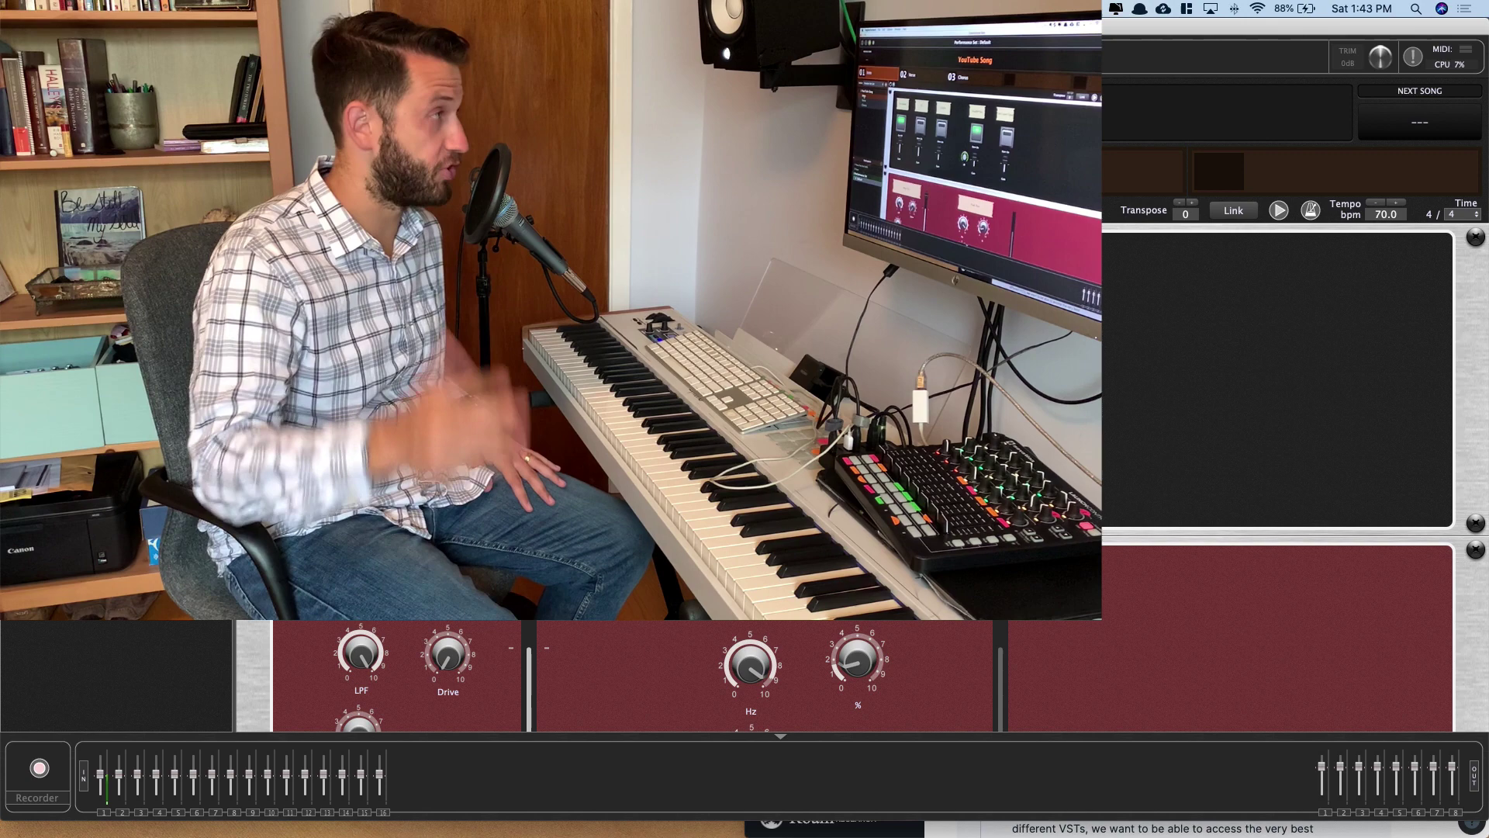
Return to rackspace view, showing Performance Set's Default variation front panel
click(23, 57)
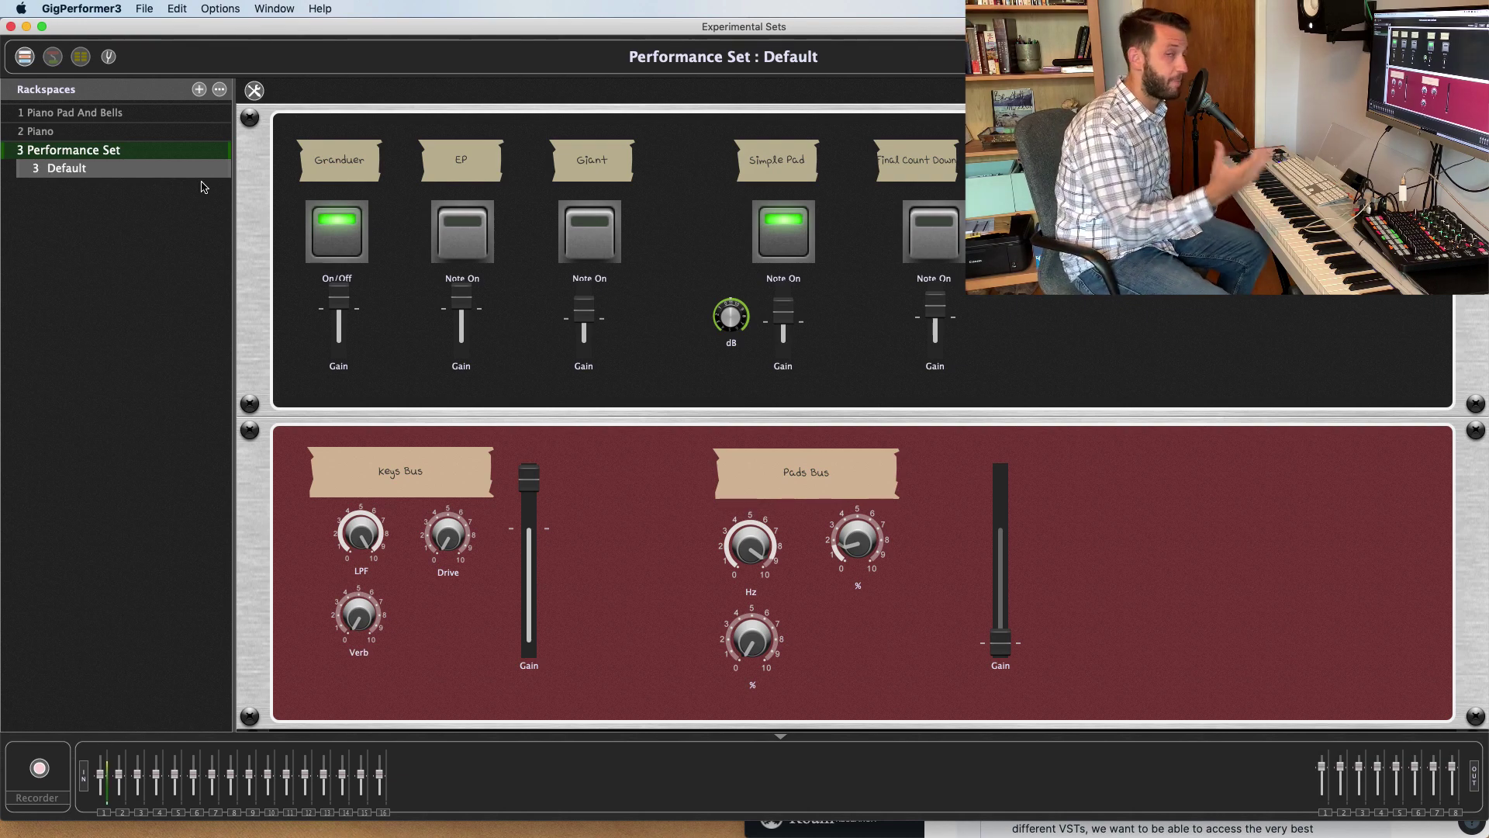
Add a new rackspace named 'Piano Pad'
click(199, 89)
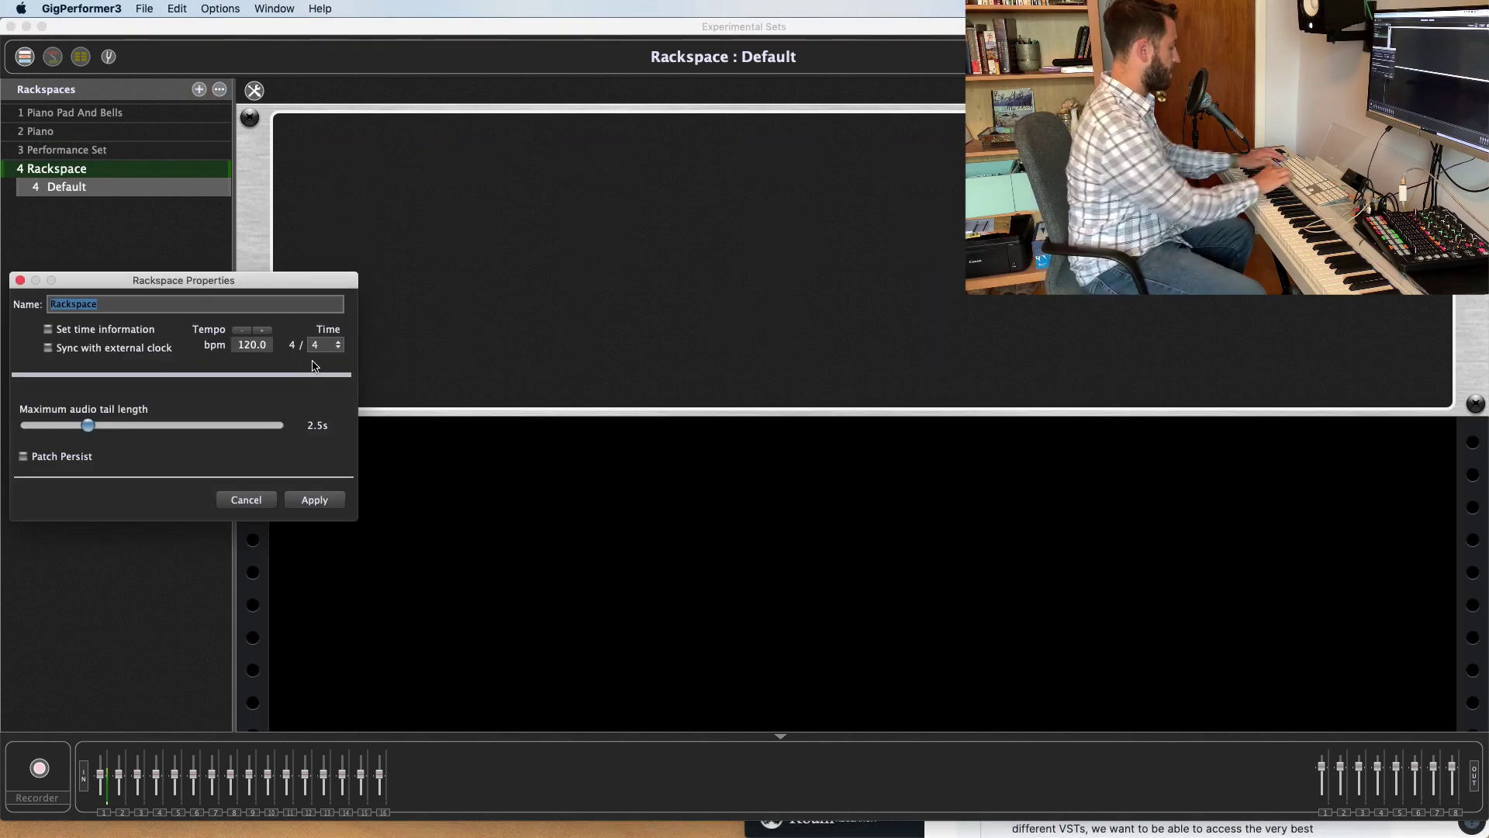
text(PIano Pad)
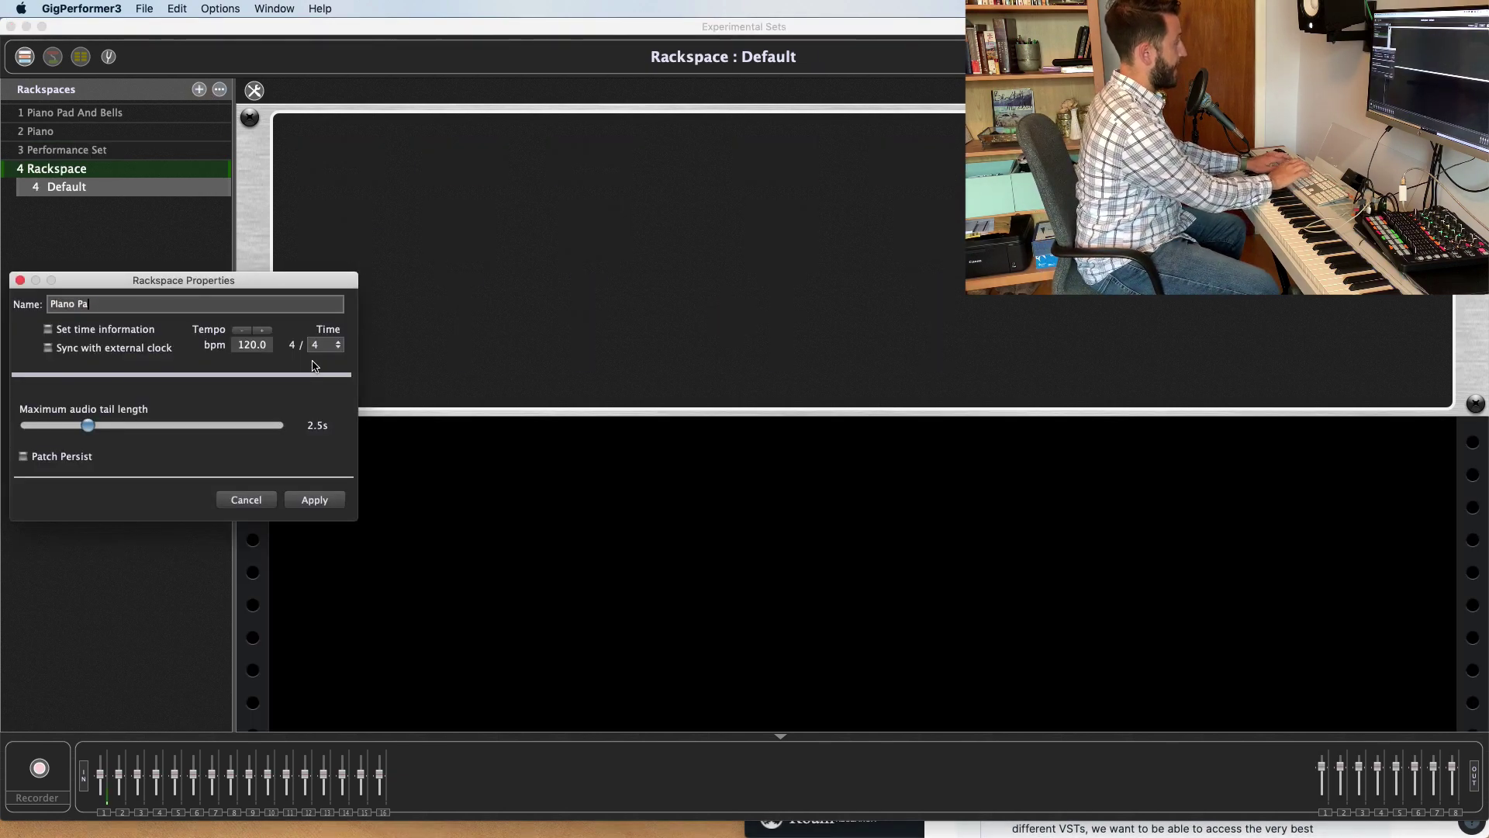
key(Return)
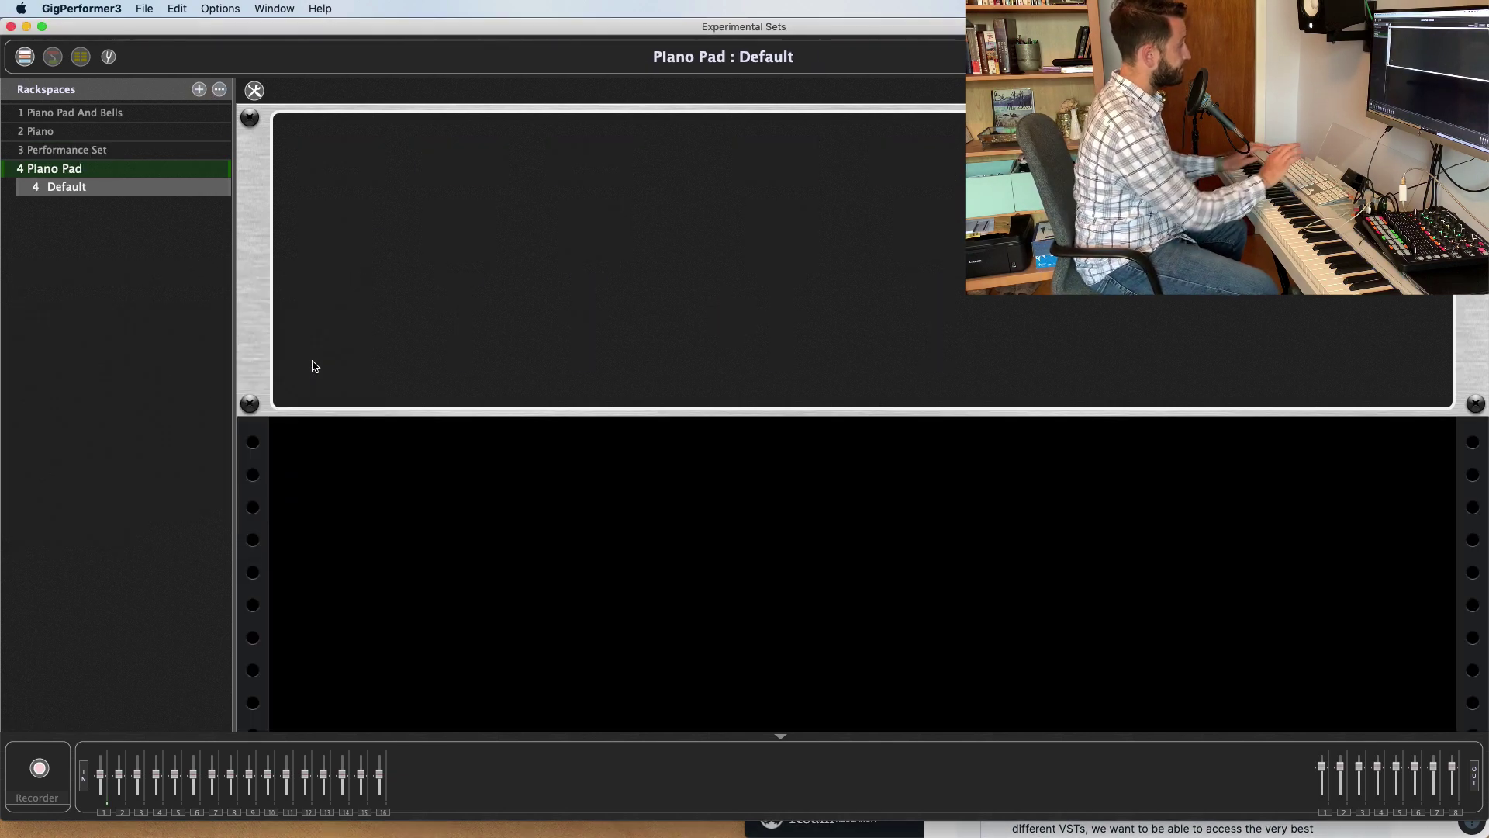
In the wiring view, insert a Kontakt plugin loaded with The Giant piano
click(53, 57)
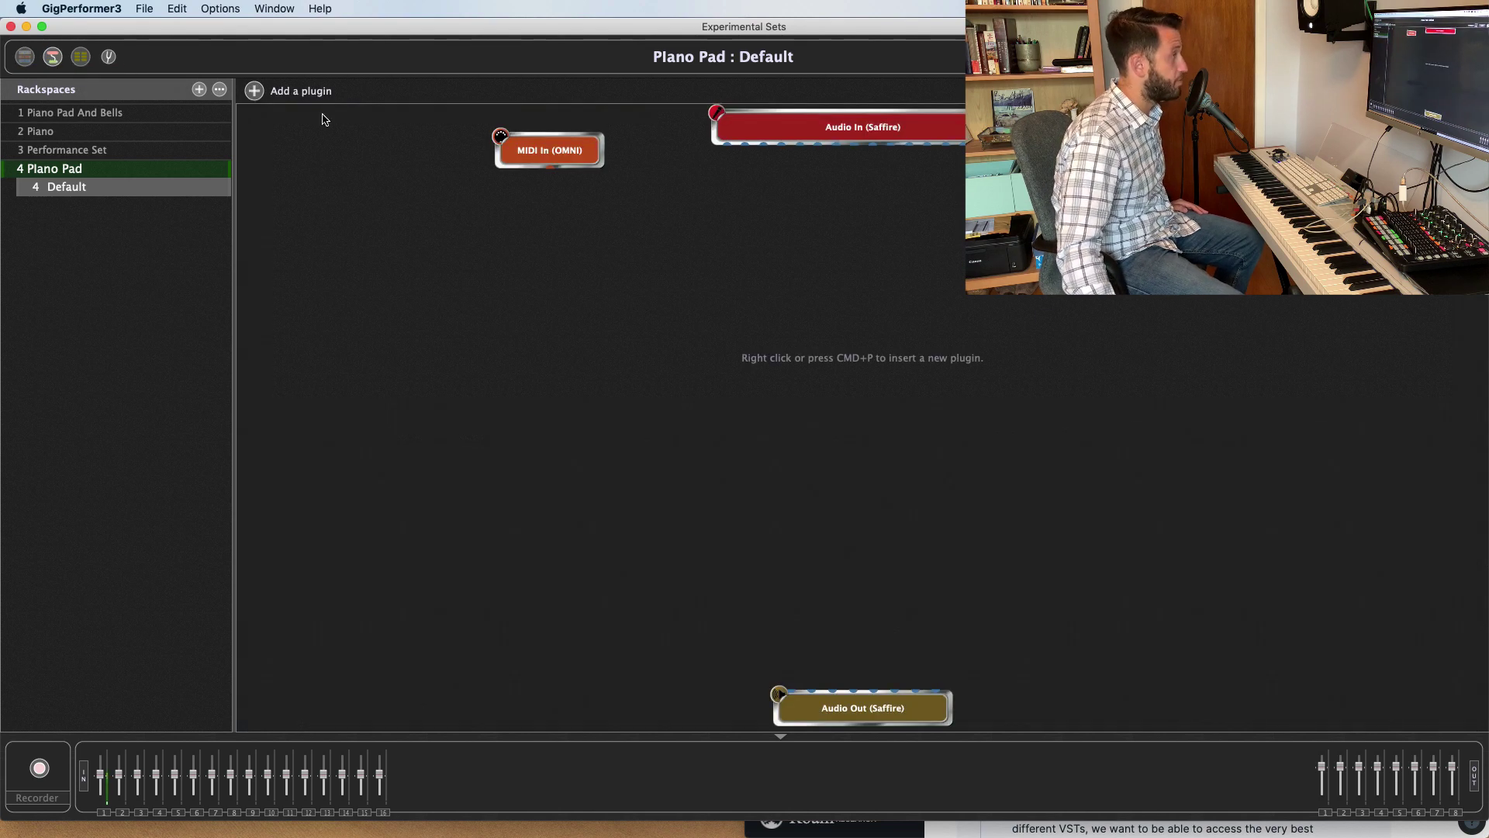
drag(565, 156, 433, 197)
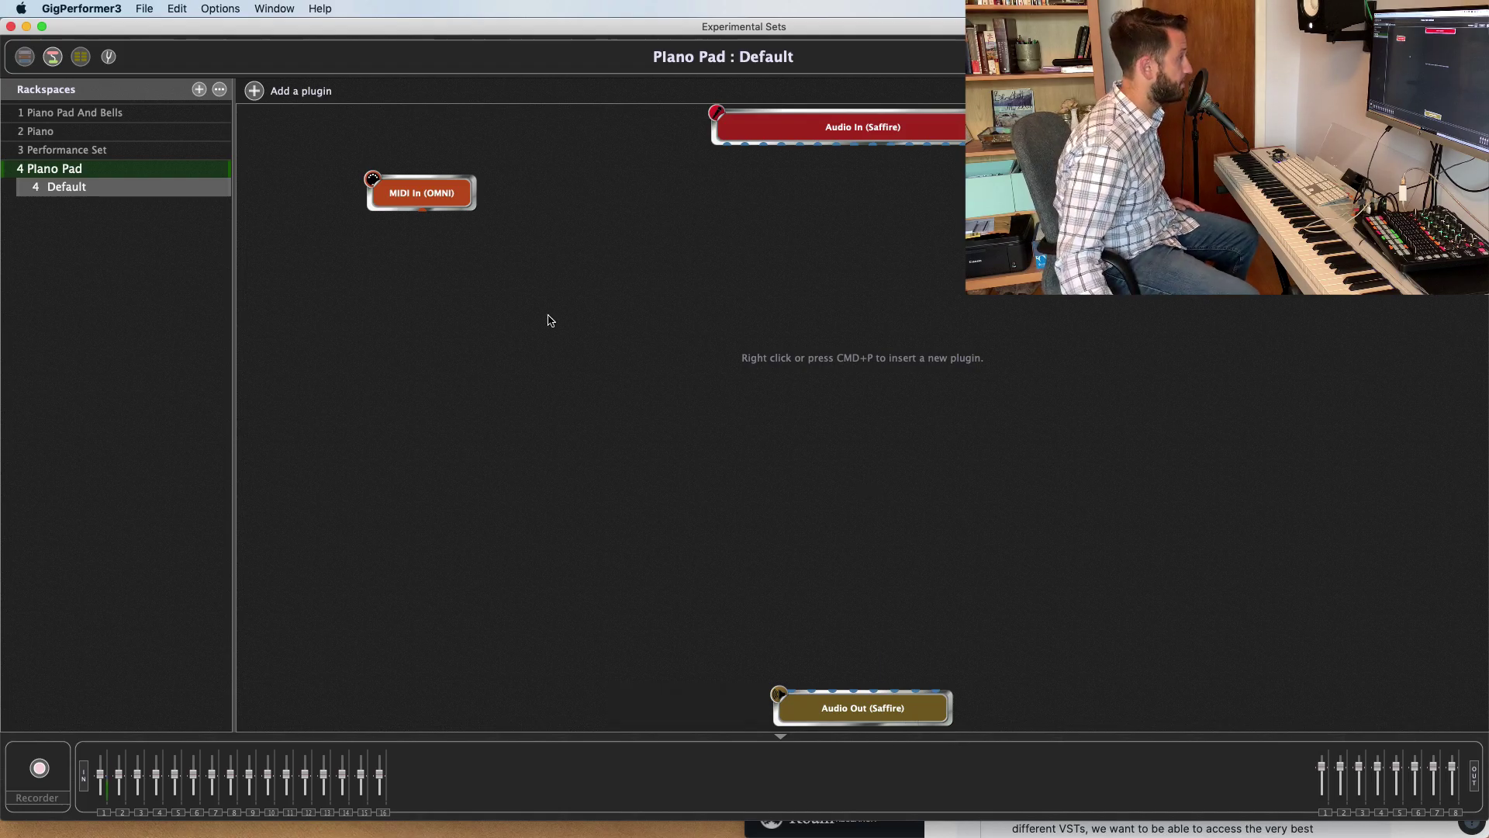
key(super+p)
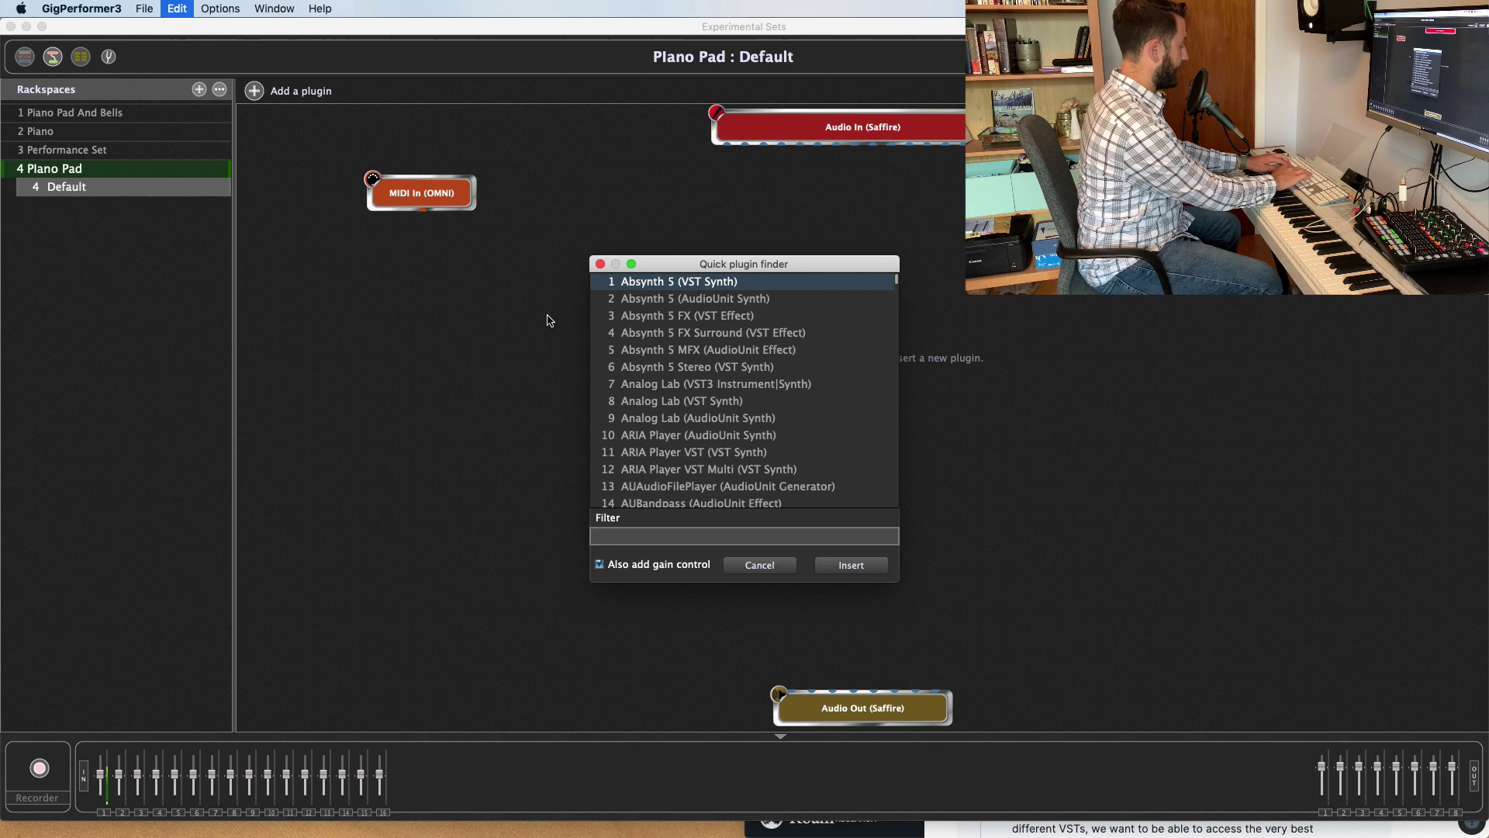
text(kon)
key(Down)
key(Down)
key(Return)
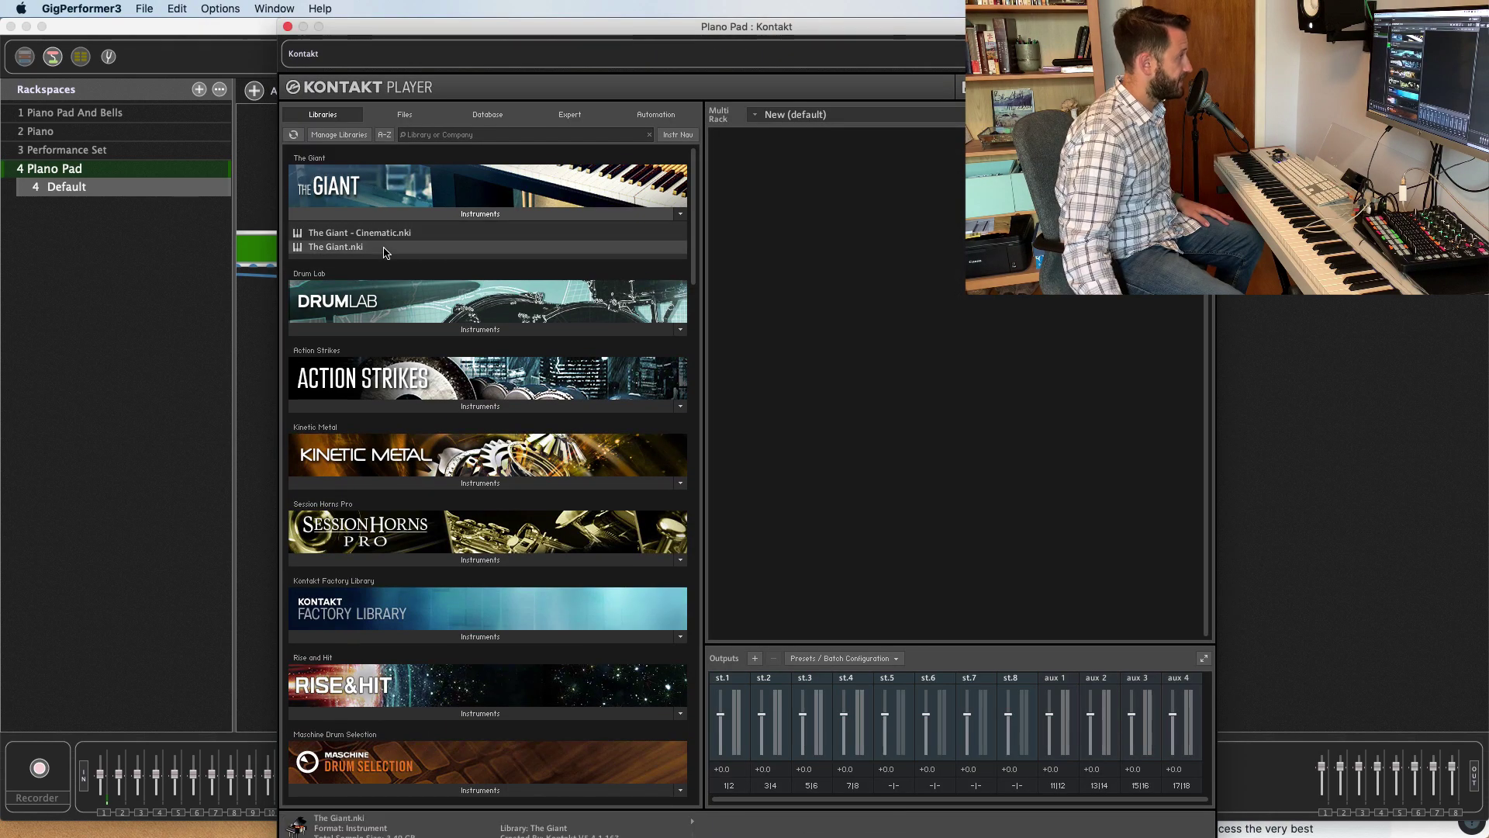
double_click(386, 249)
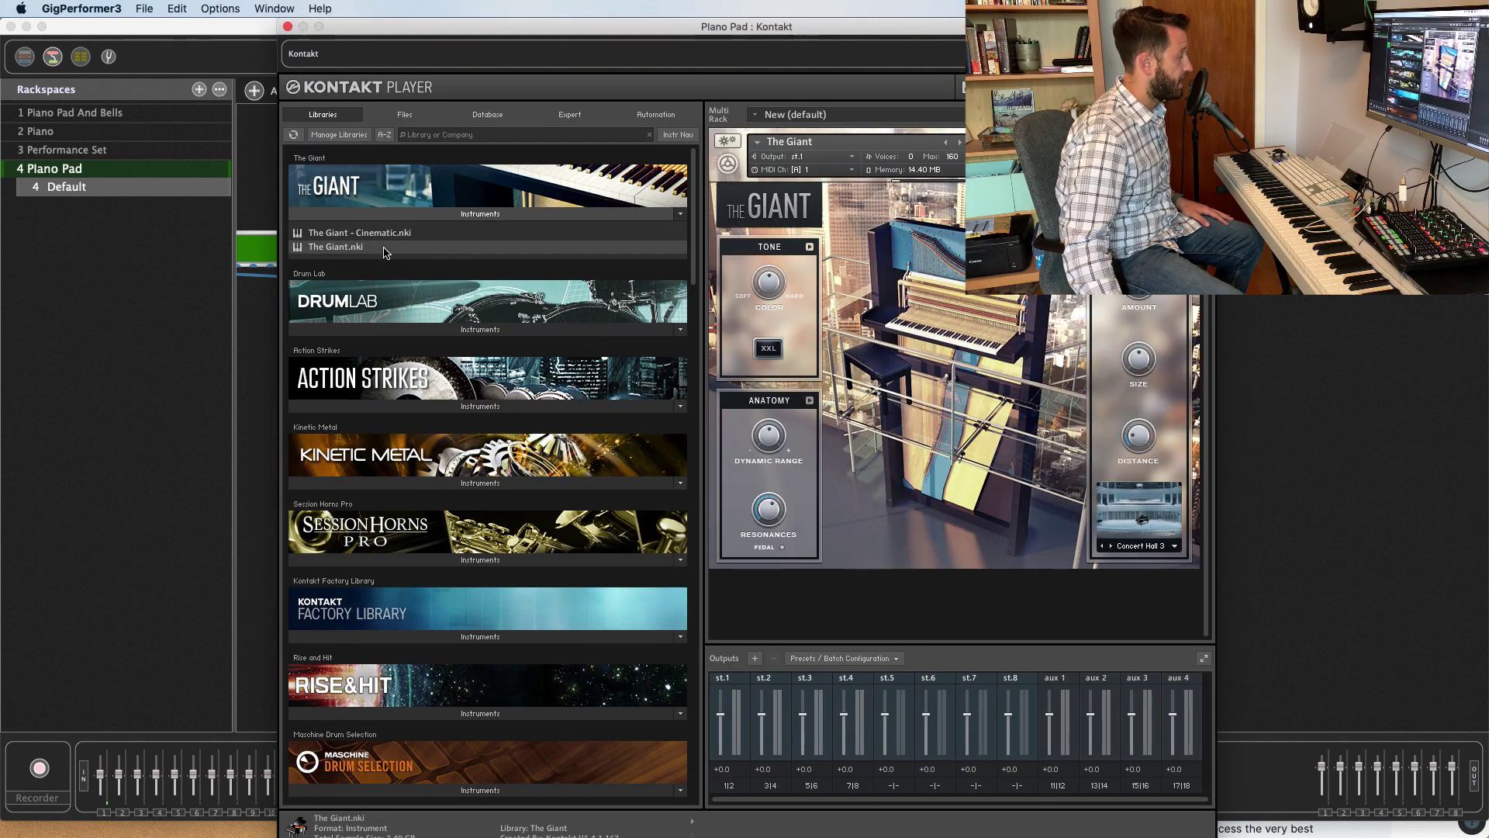
click(288, 27)
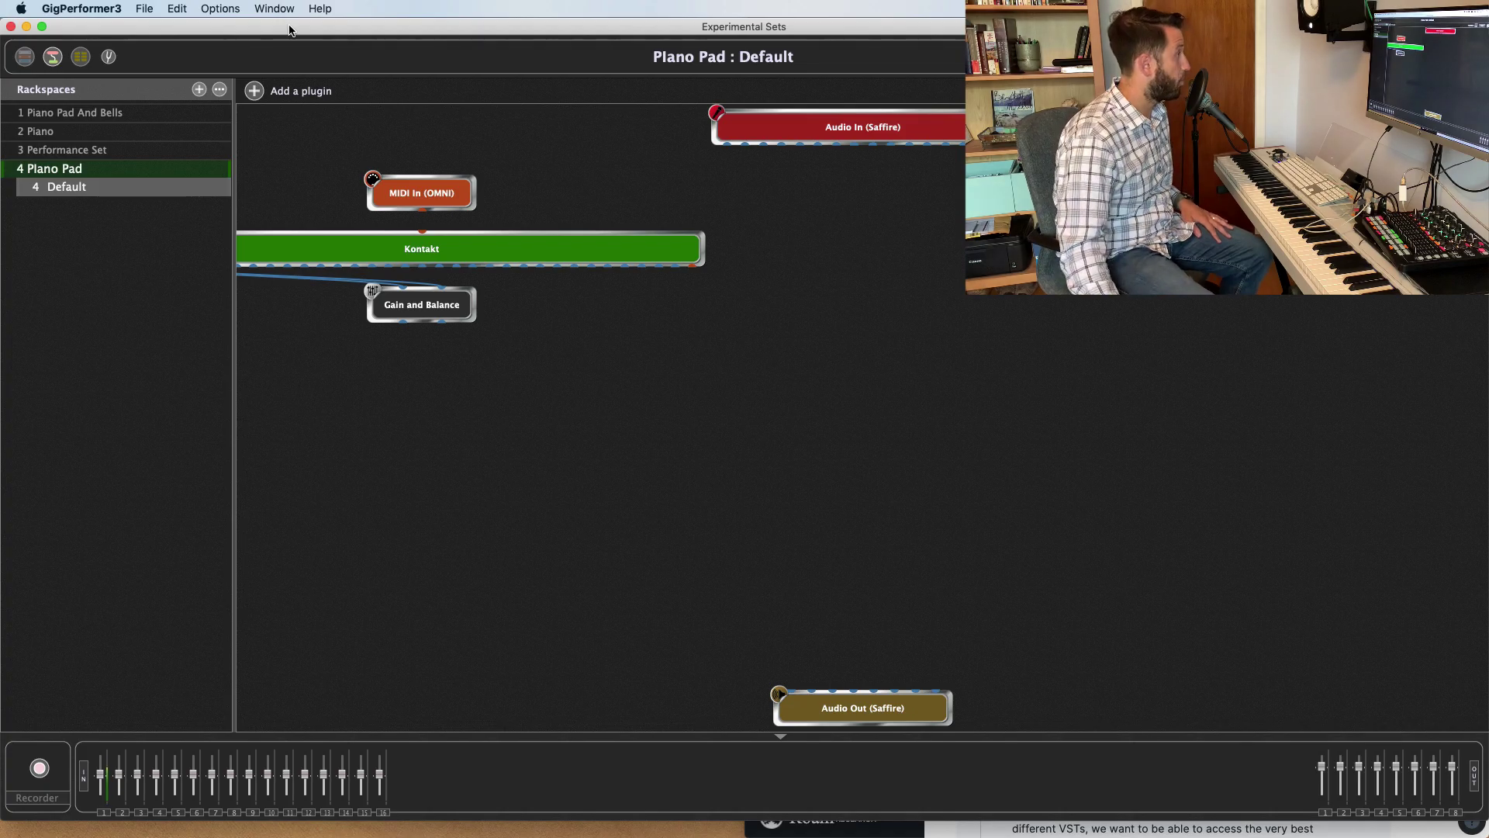
Arrange the blocks and wire MIDI In to Kontakt and Gain and Balance's outputs to Audio Out
drag(405, 242, 587, 250)
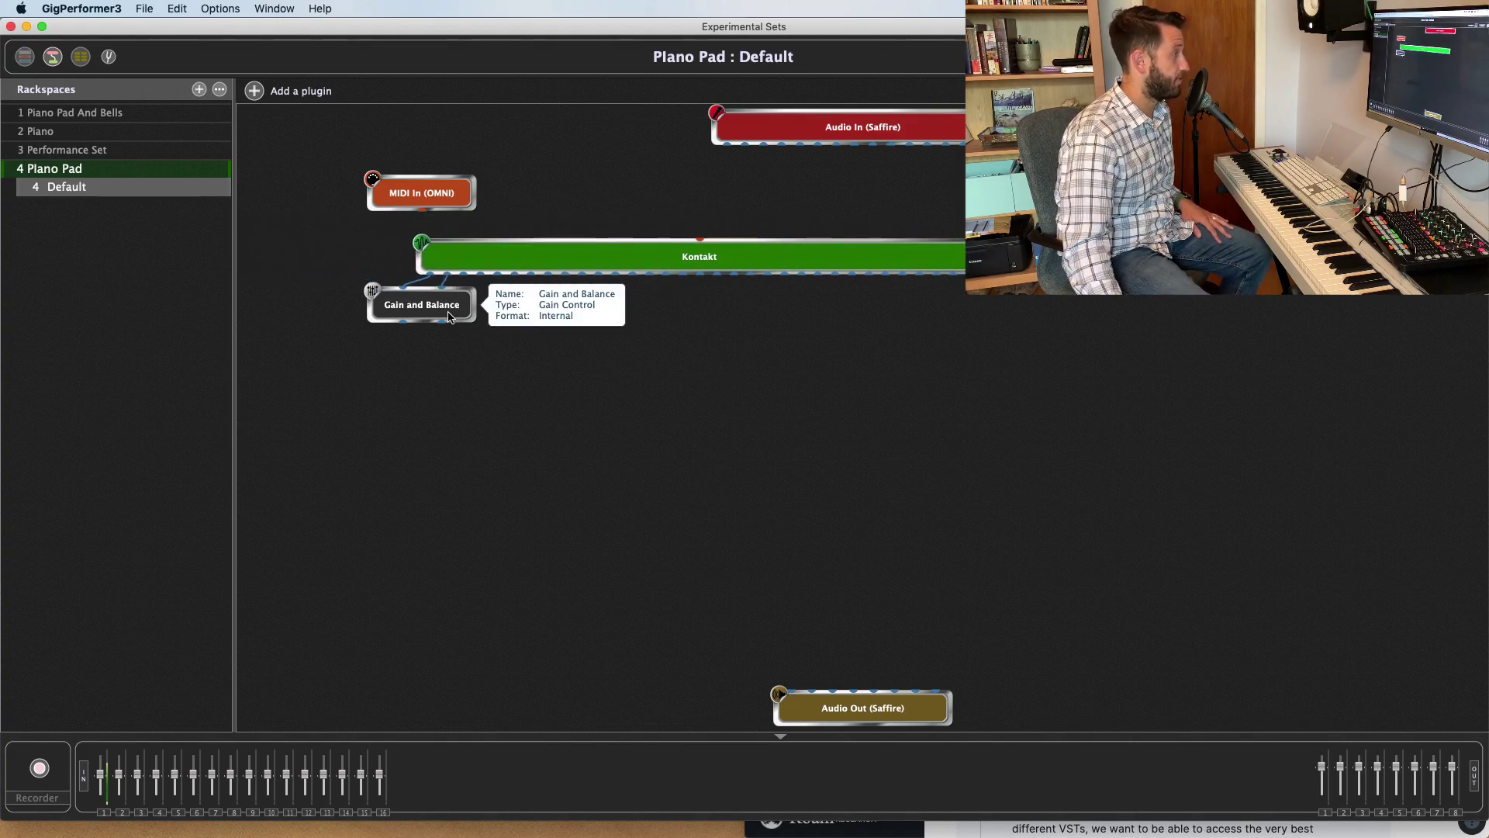
drag(449, 316, 496, 432)
drag(562, 271, 487, 296)
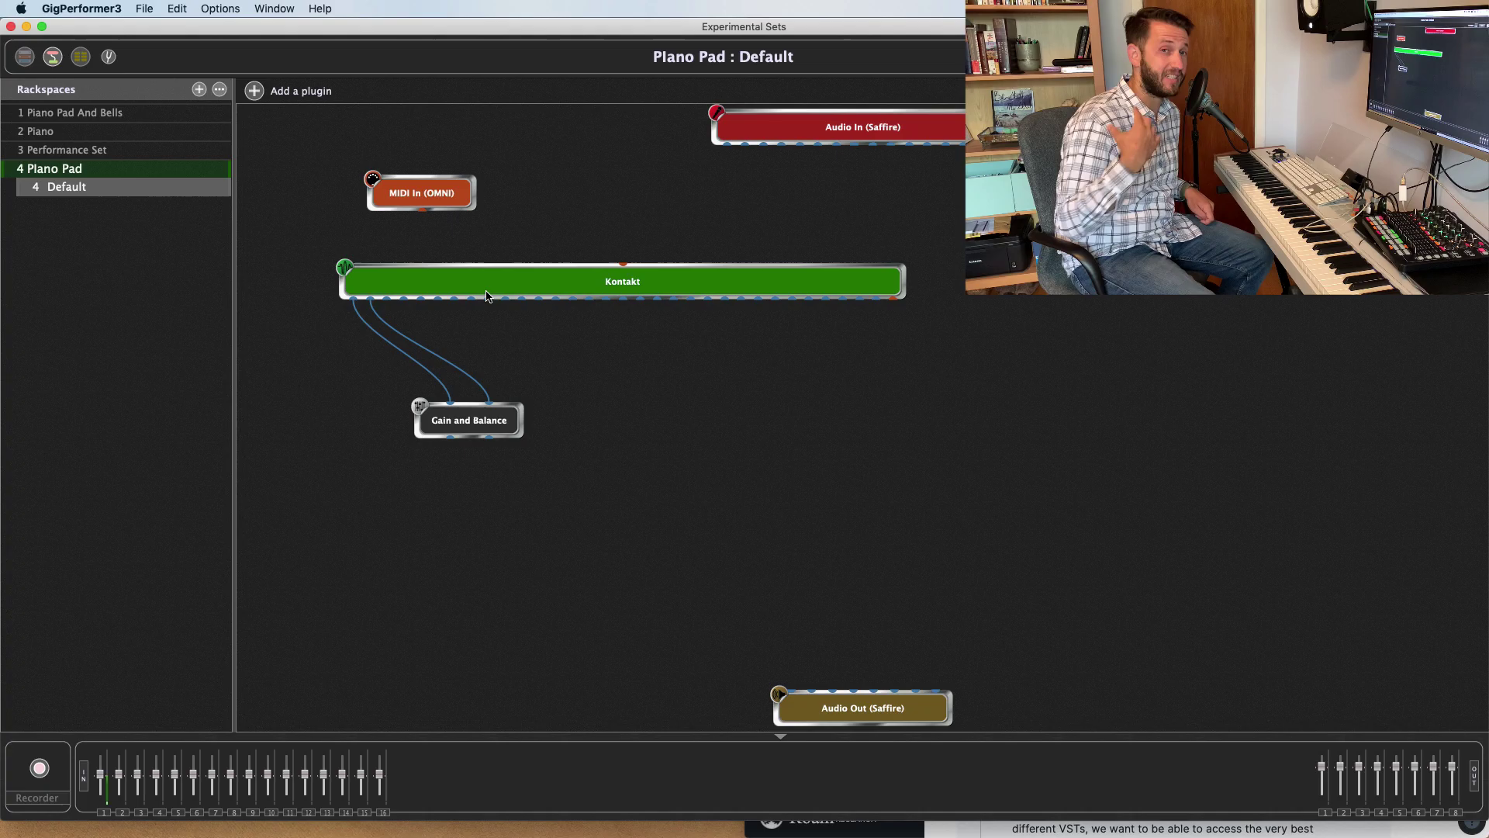
drag(487, 296, 411, 298)
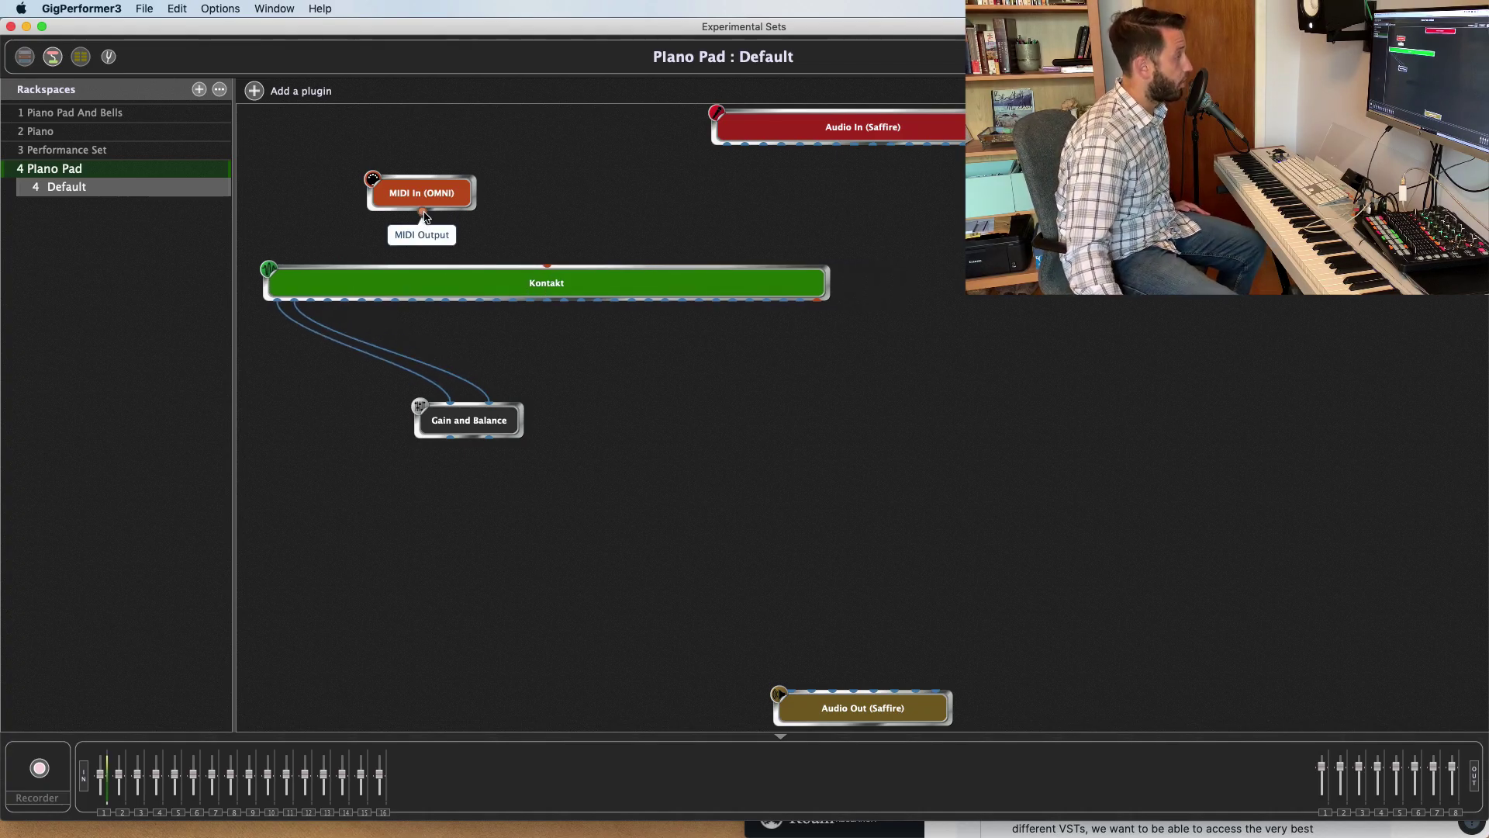
drag(424, 212, 548, 265)
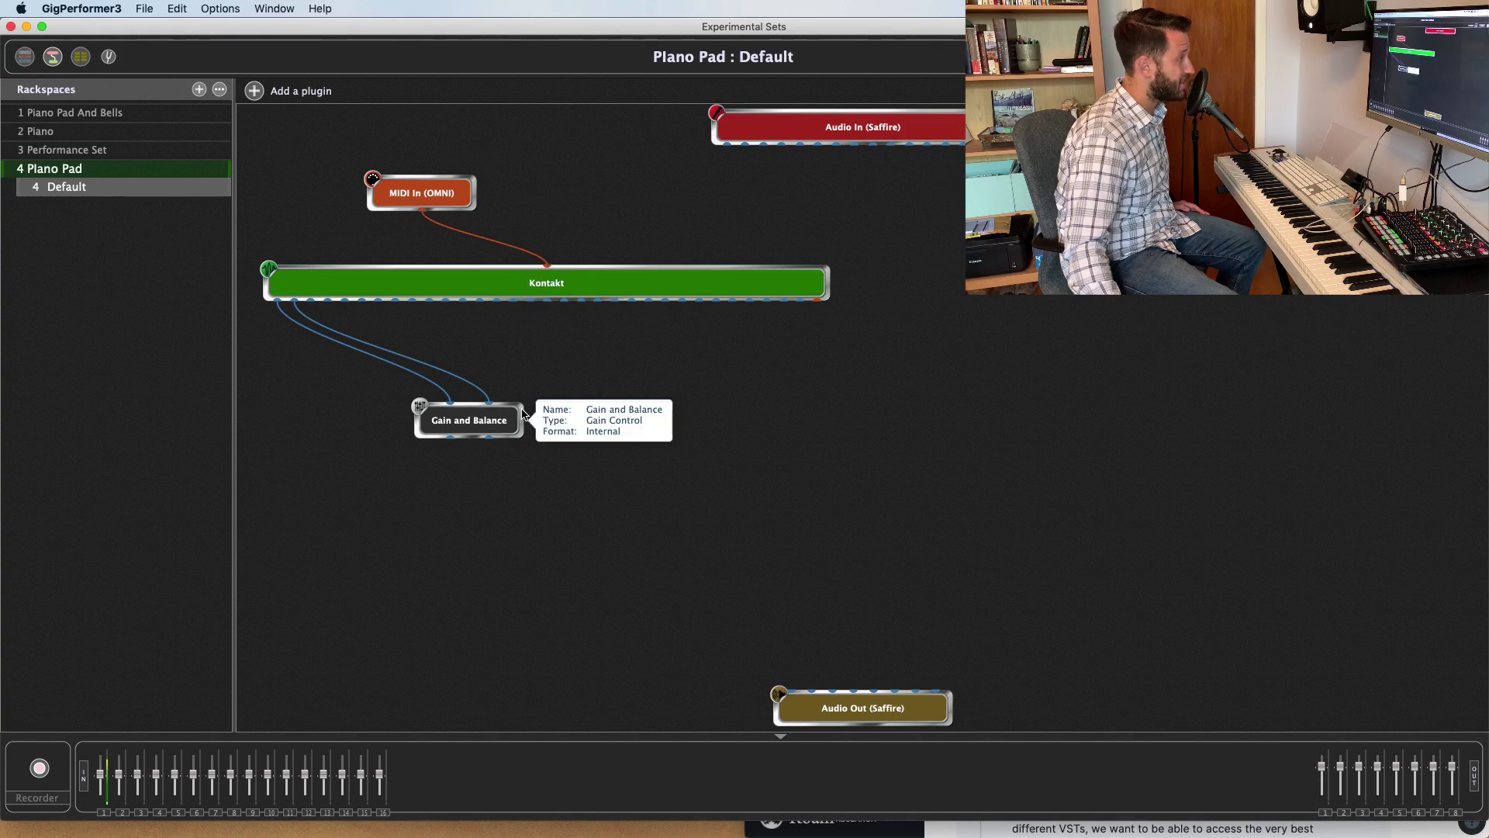
drag(437, 203, 454, 180)
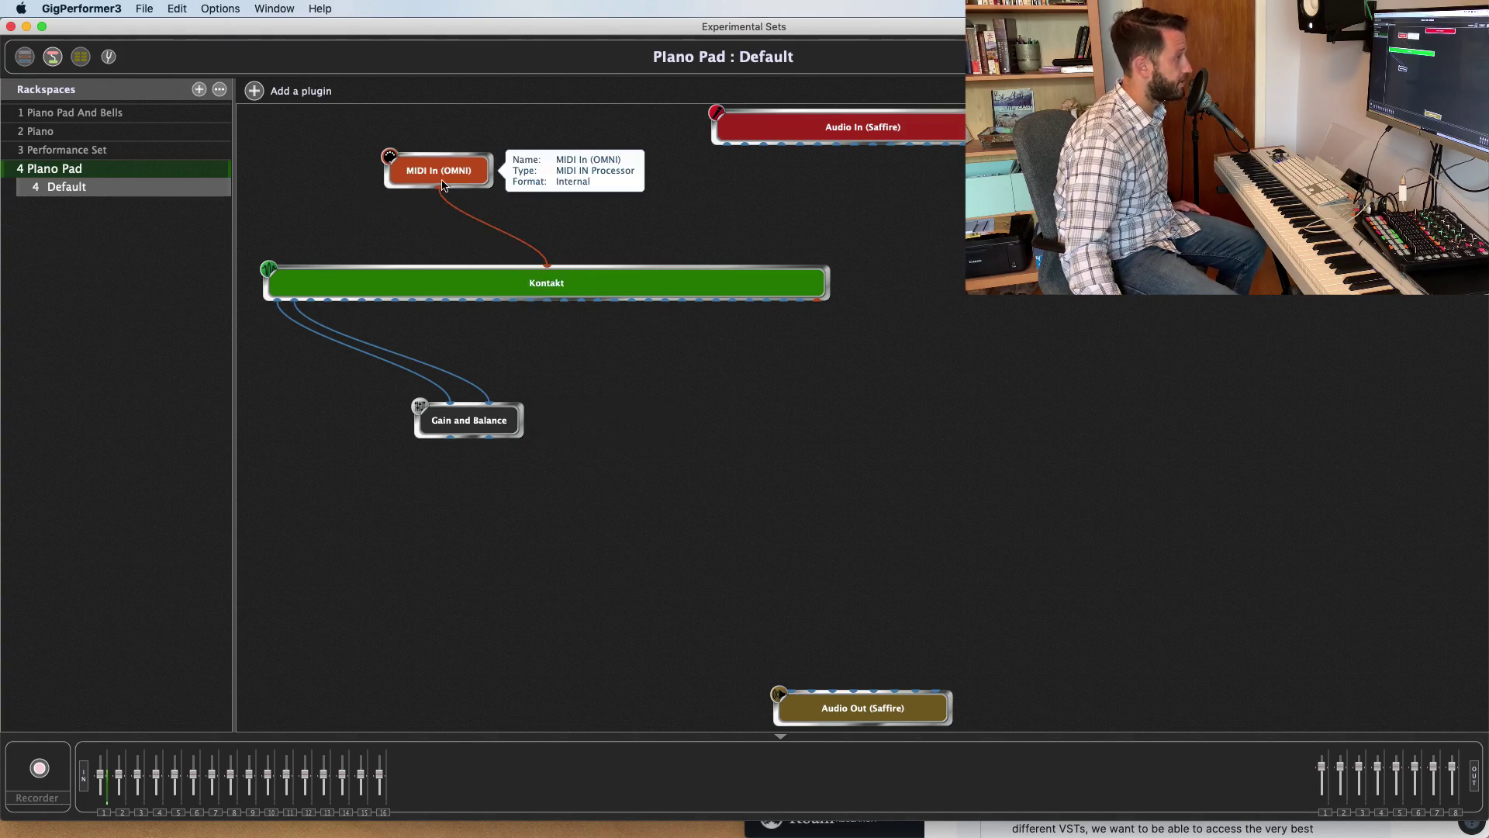
drag(450, 438, 790, 689)
drag(488, 440, 811, 689)
Lower the Gain and Balance gain to about -3 dB
double_click(487, 427)
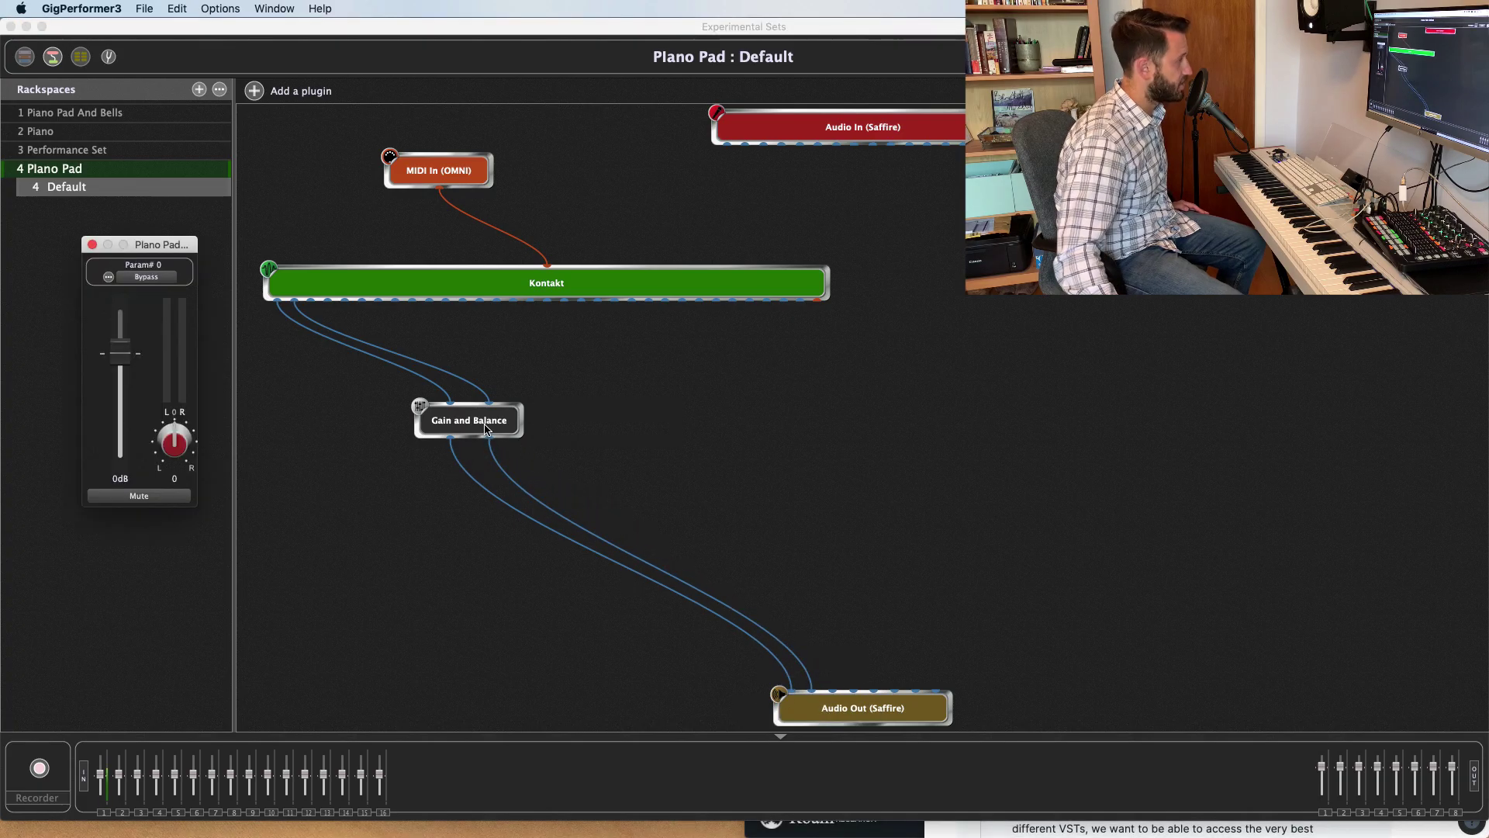
drag(121, 353, 117, 321)
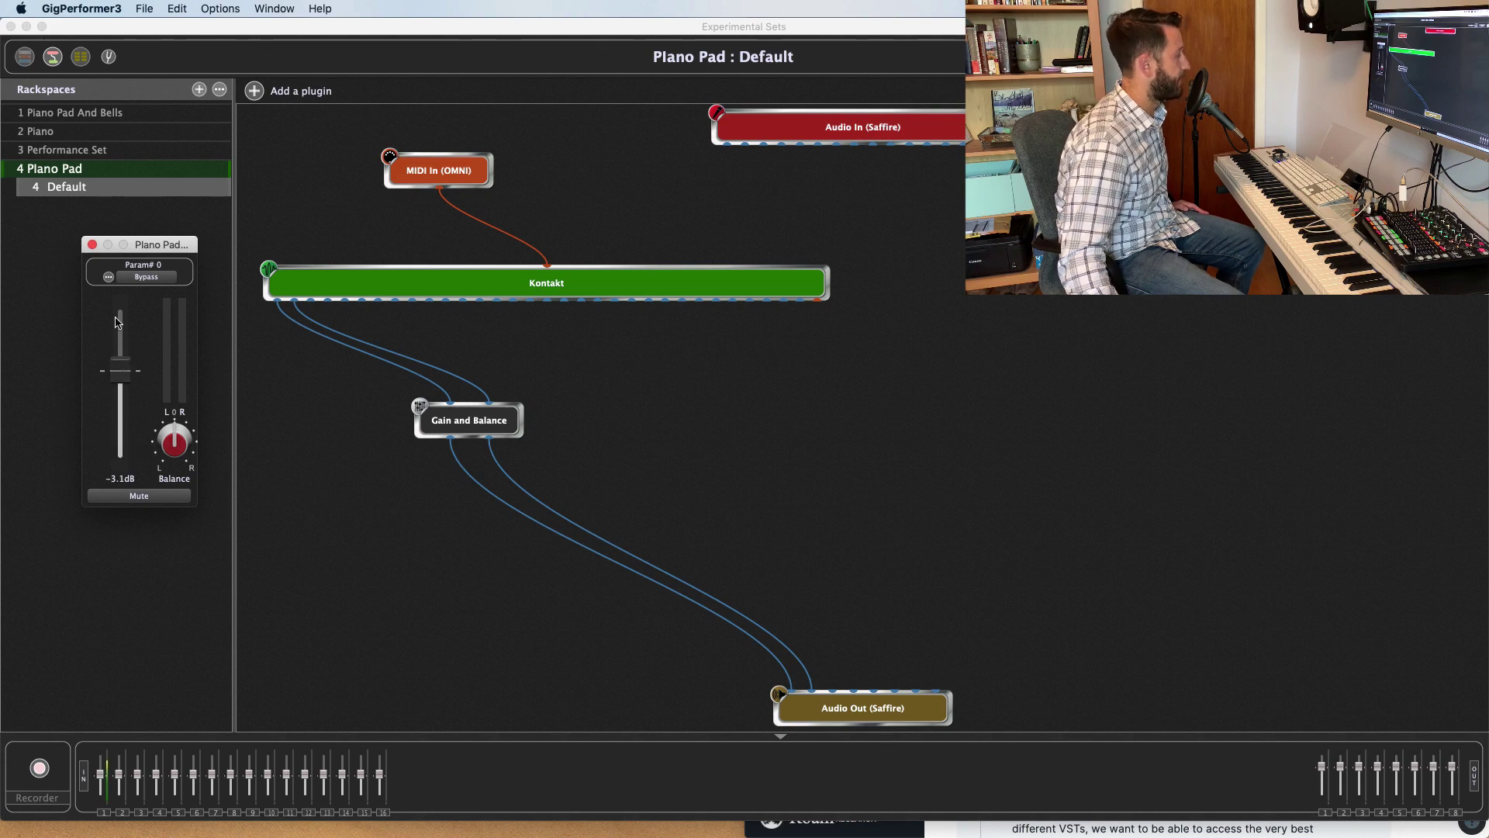
click(91, 244)
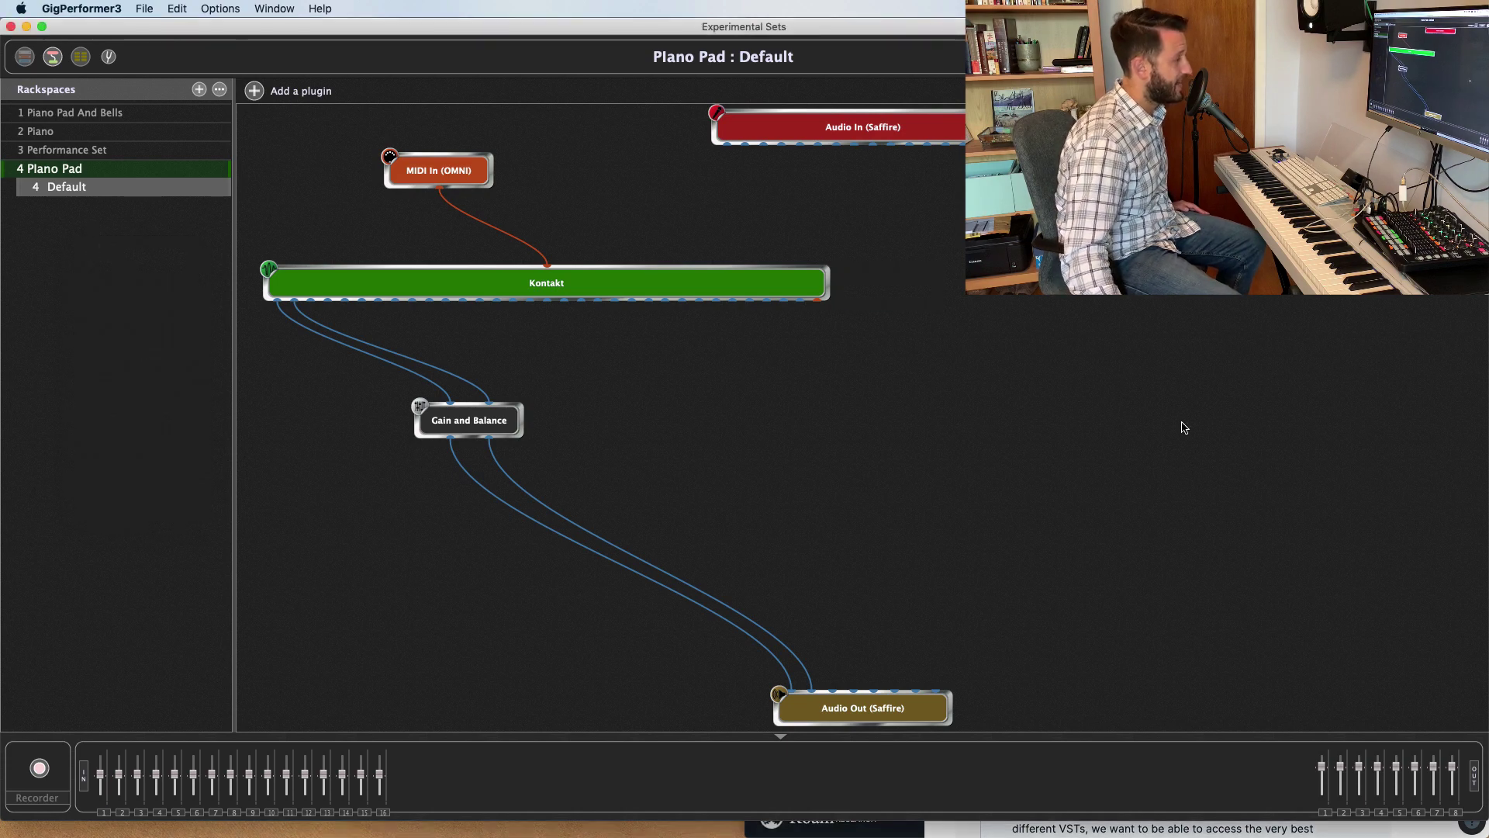
Add Pigments, wire MIDI In into it, and route Gain and Balance (2) to Audio Out
key(super+i)
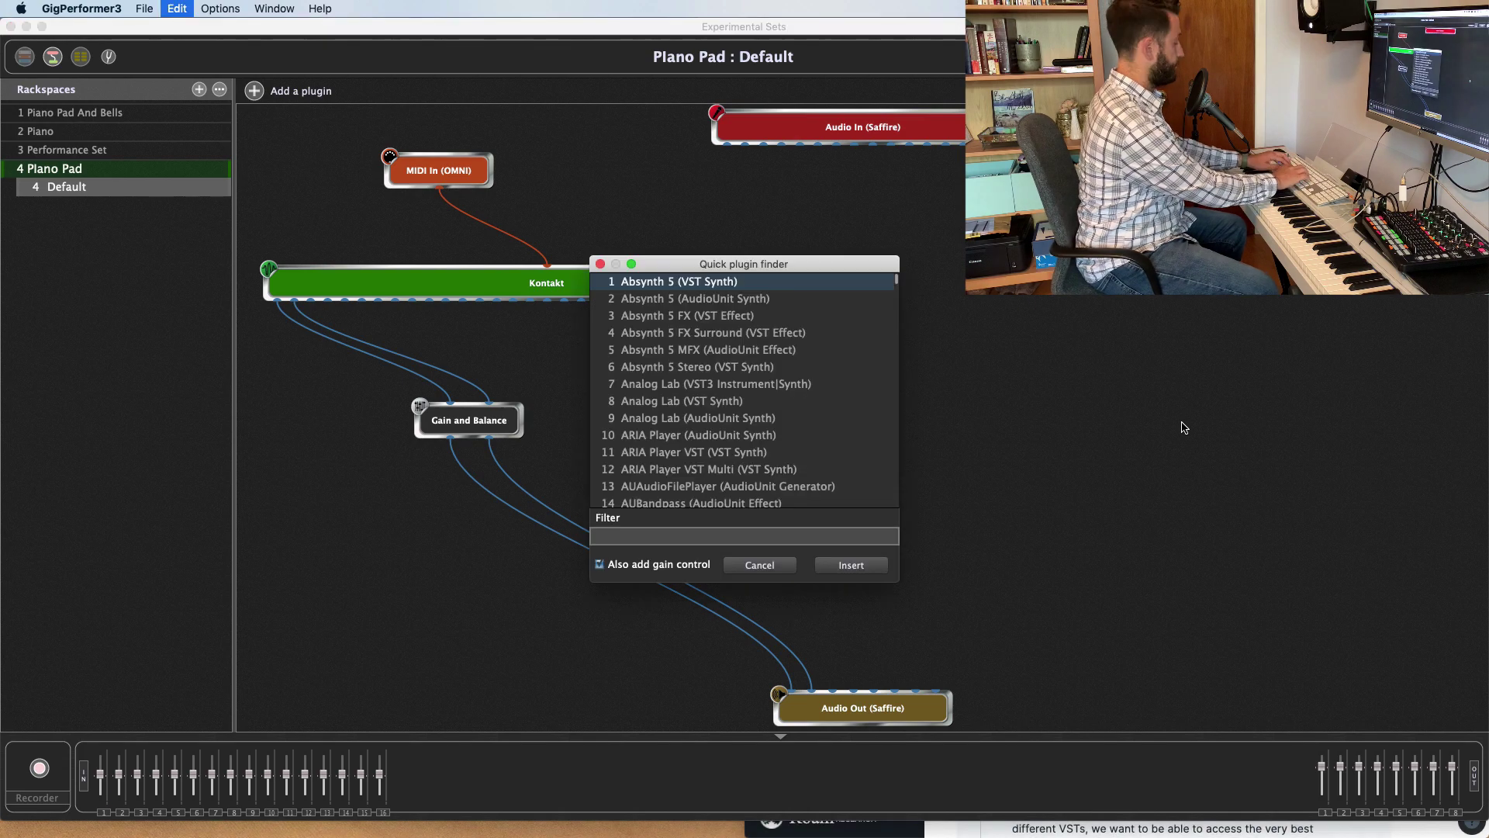
text(pigment)
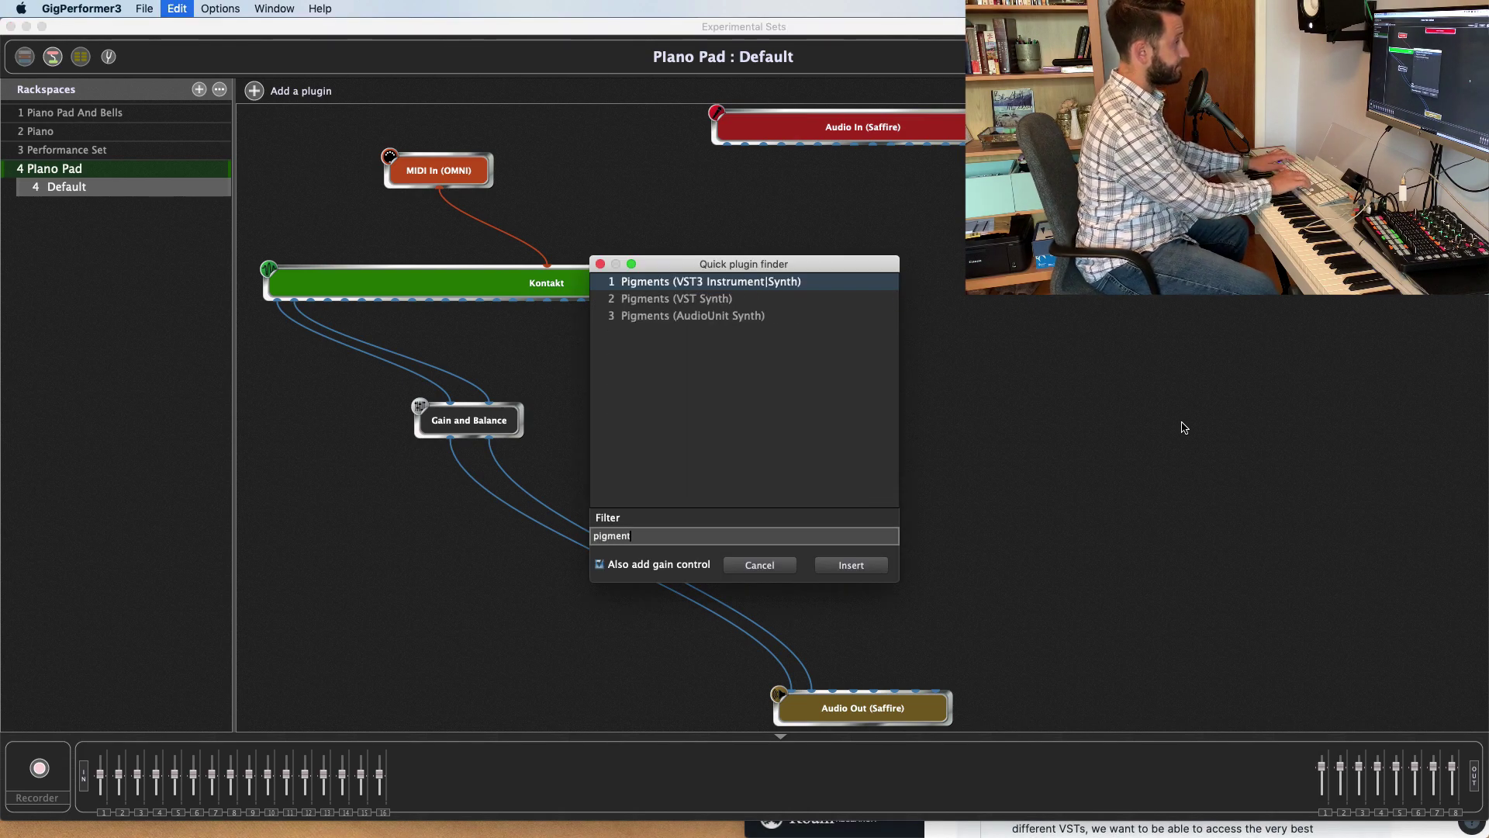
key(Down)
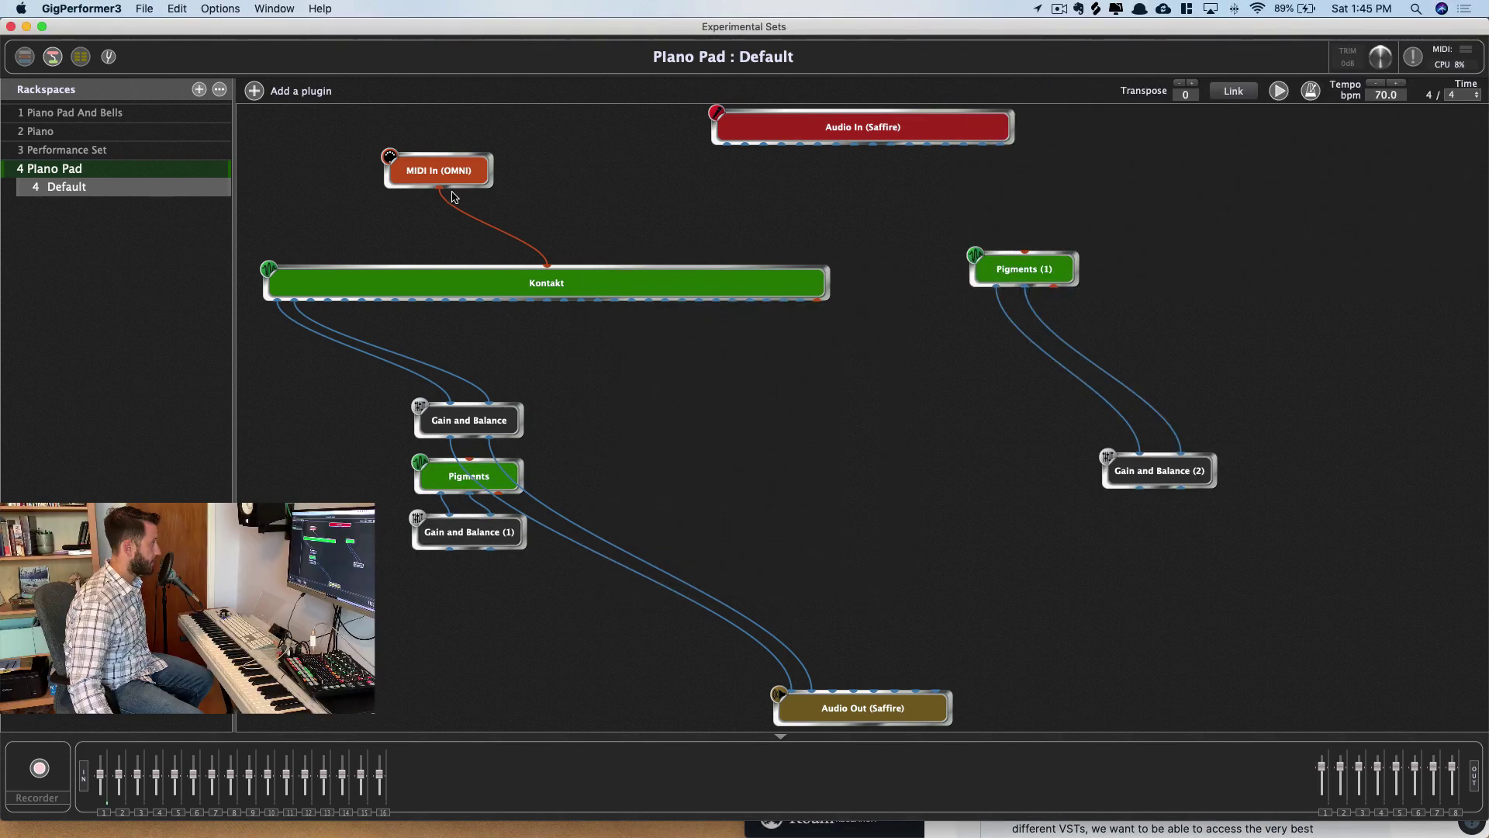
drag(440, 191, 1025, 252)
drag(1138, 489, 791, 690)
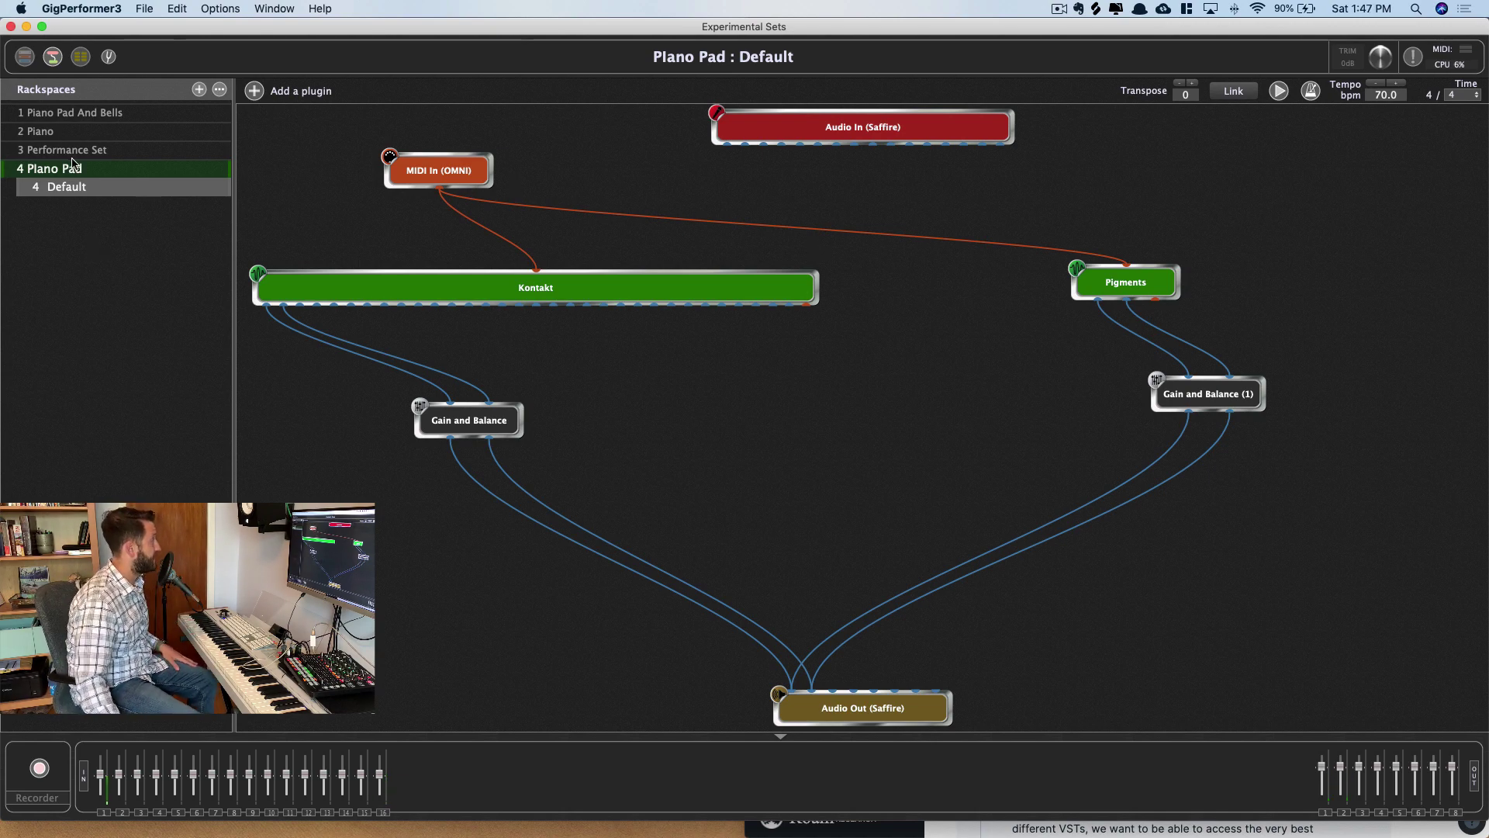
In Edit Mode, drop four Vert. black sliders onto the front panel, moving the fourth right
click(25, 59)
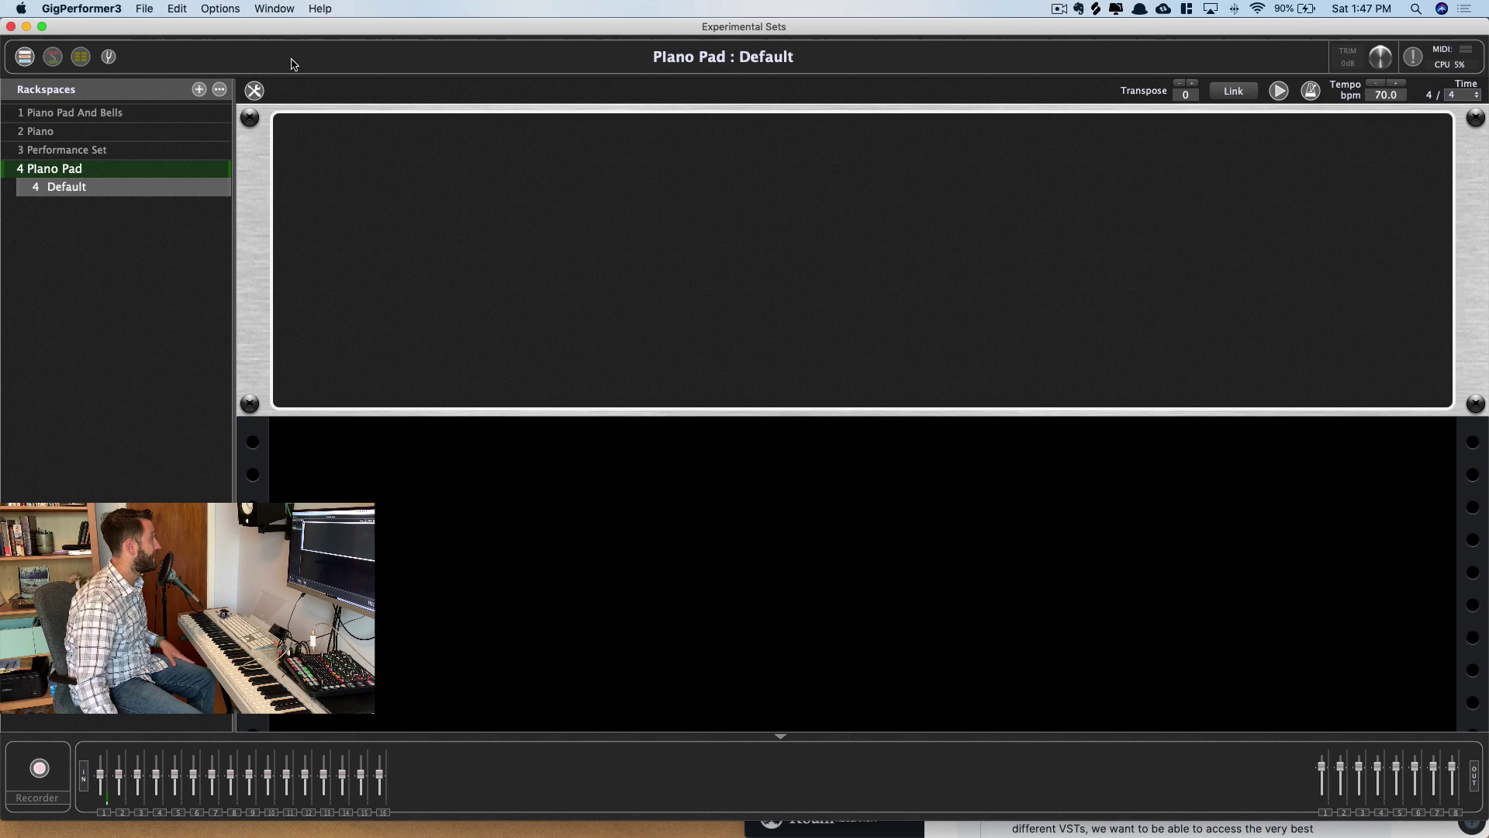
click(254, 92)
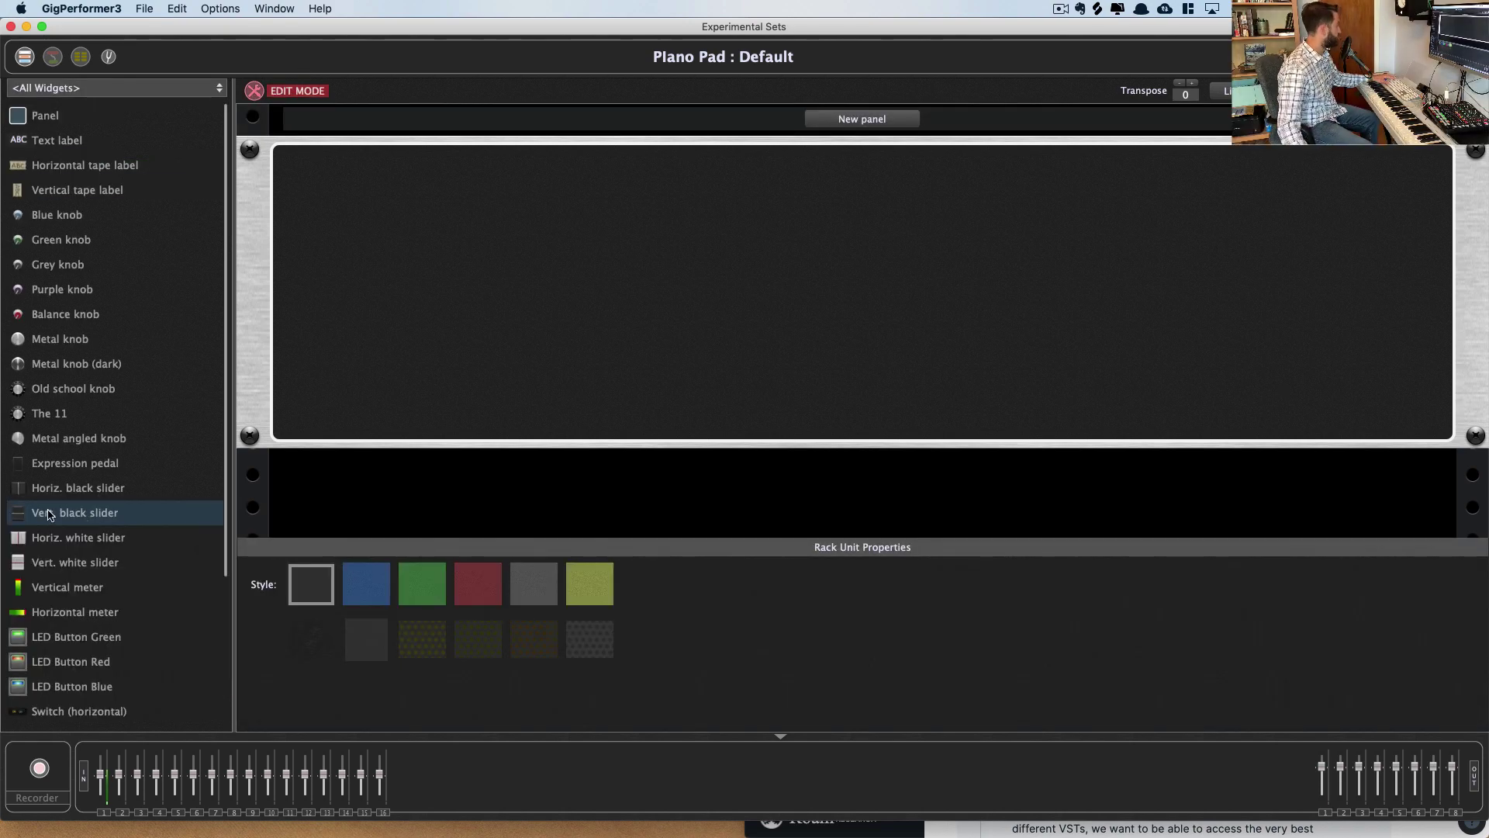
drag(48, 515, 615, 247)
key(4)
drag(835, 242, 1182, 280)
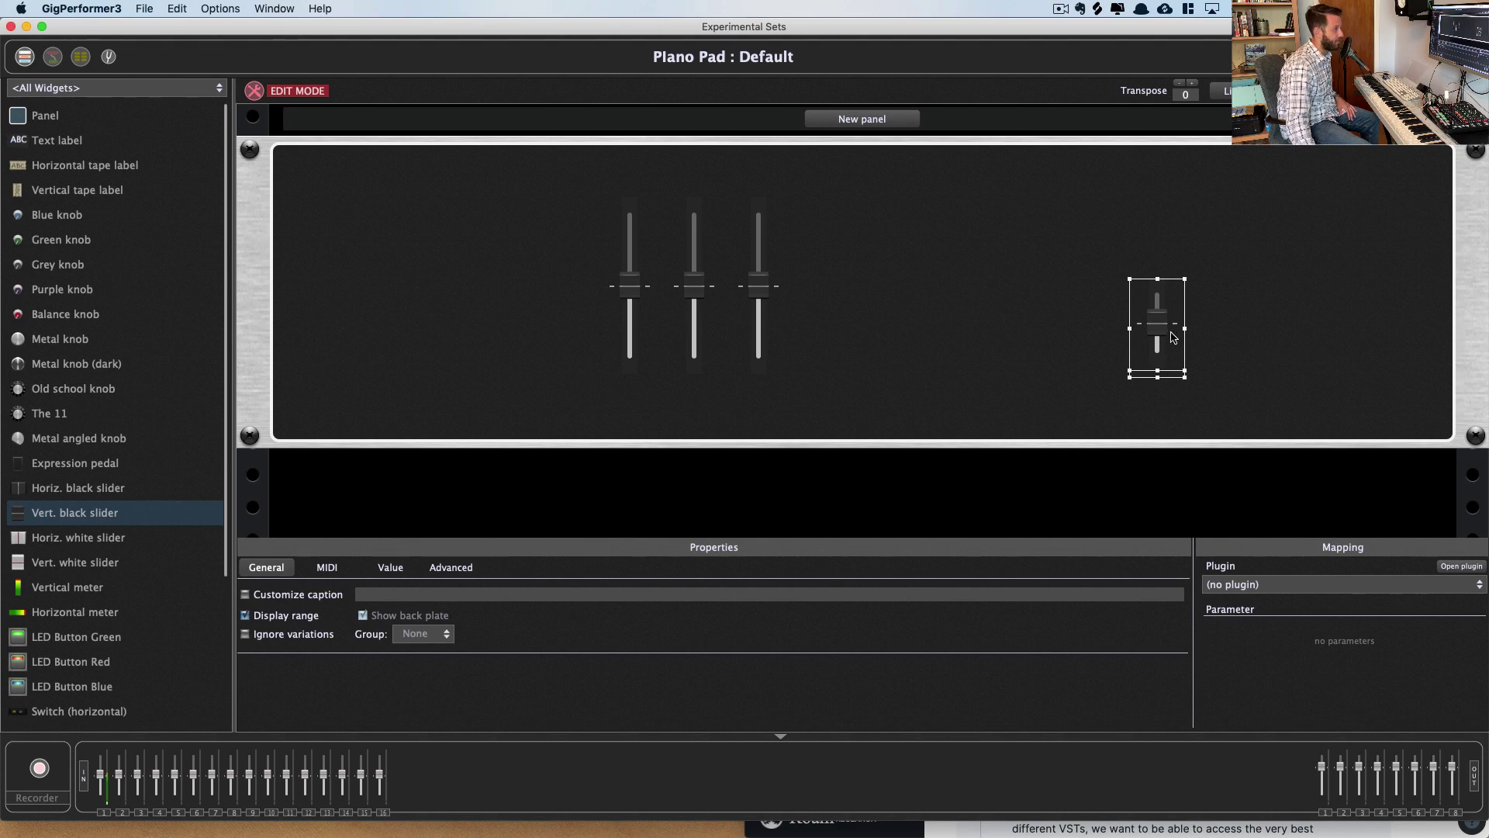
Make the four sliders the same size, center and distribute them horizontally, then reposition the row
shift+click(639, 248)
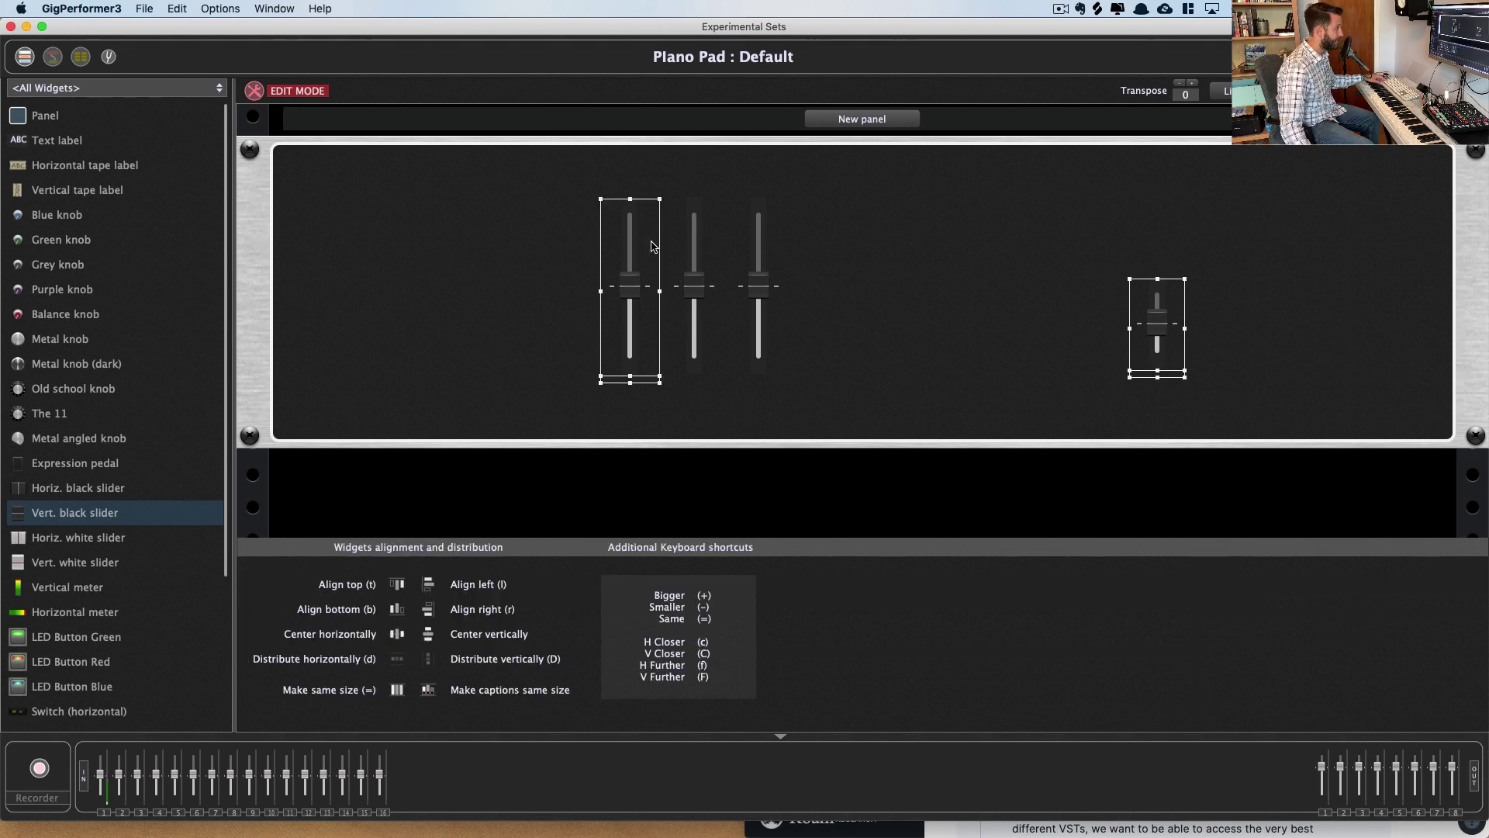
shift+click(707, 236)
shift+click(749, 242)
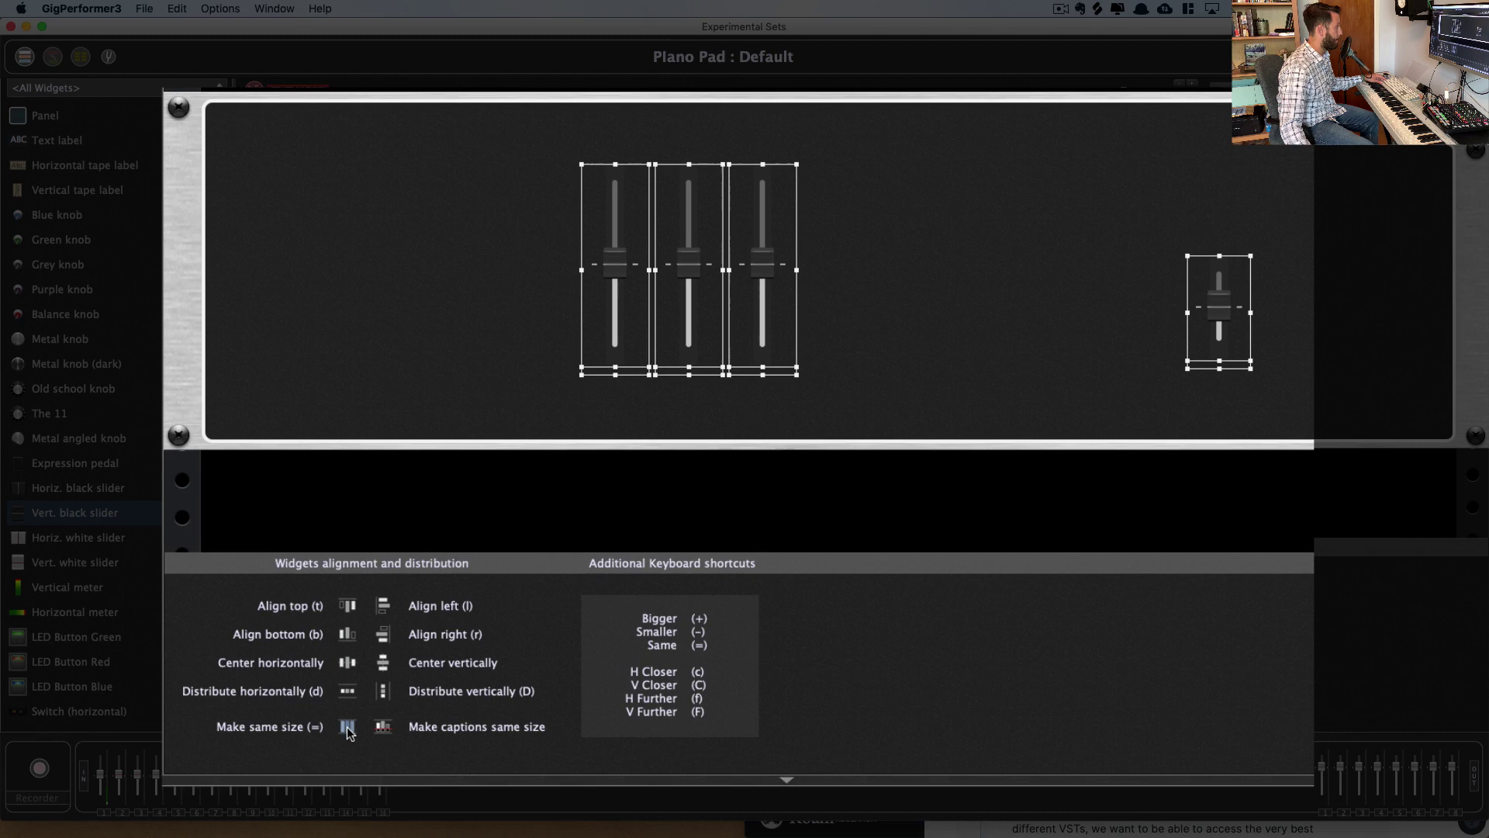
click(397, 689)
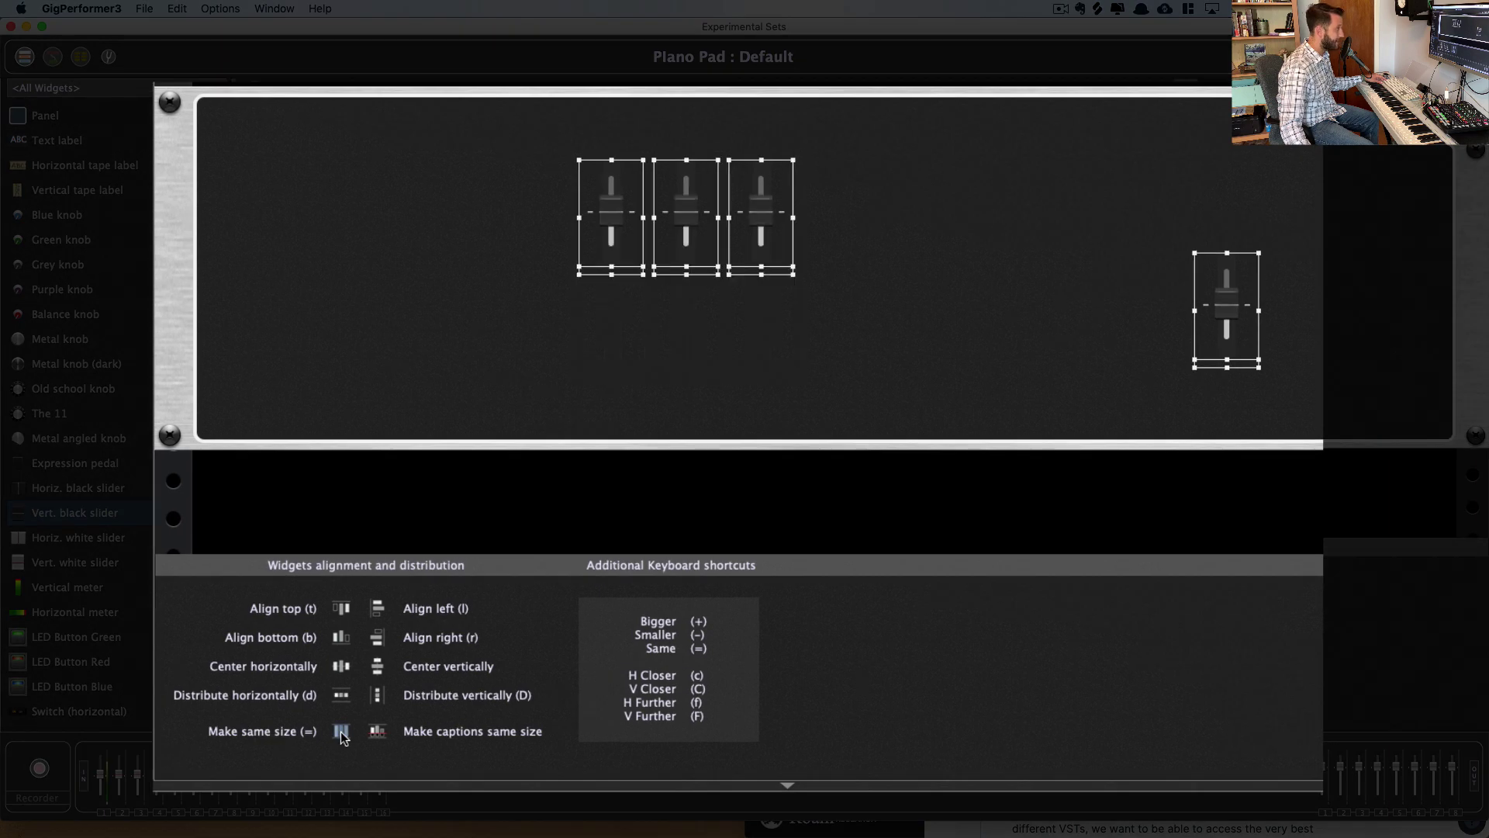
click(344, 668)
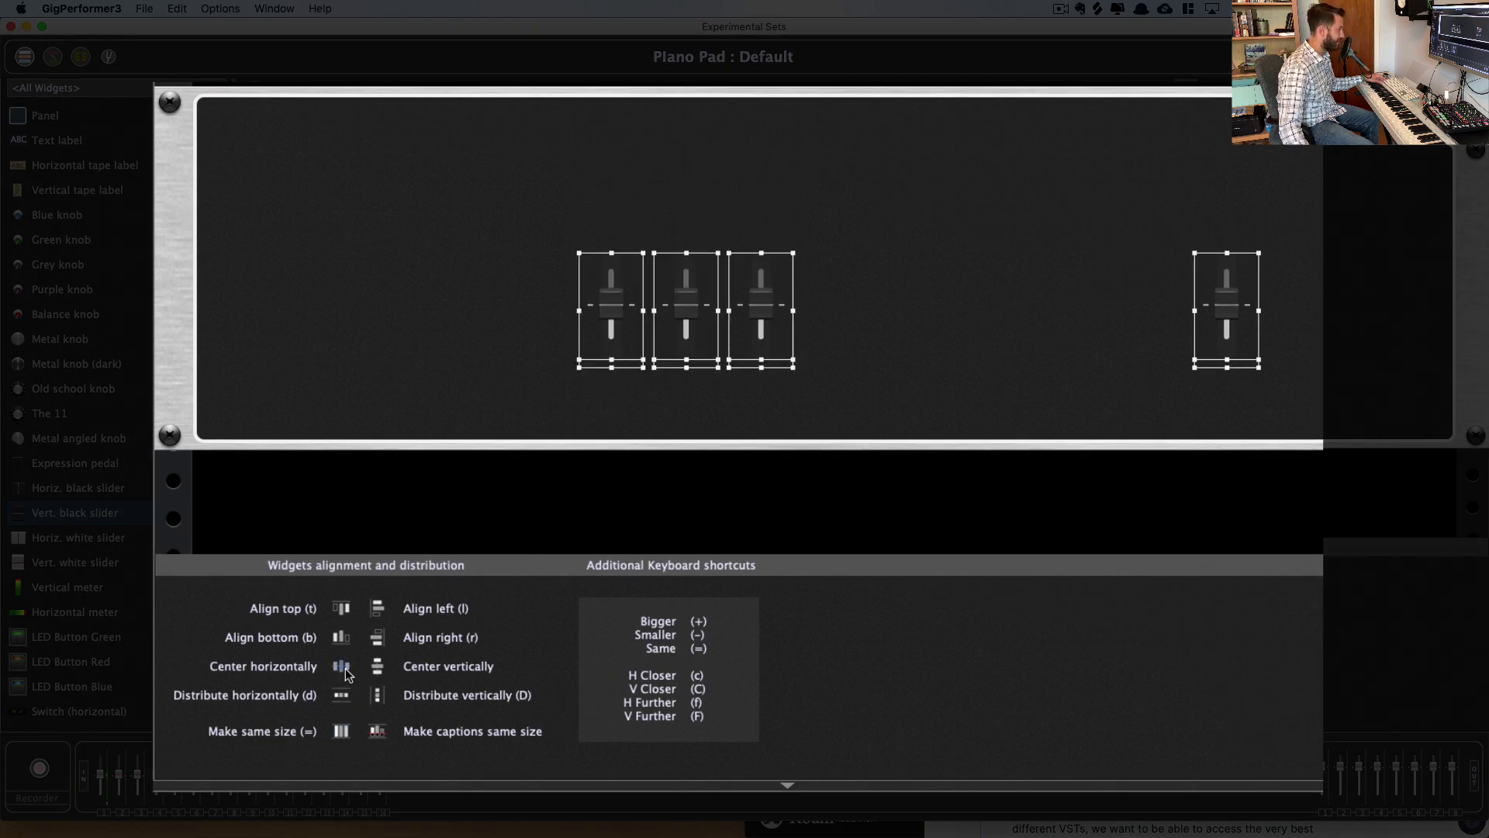
click(346, 697)
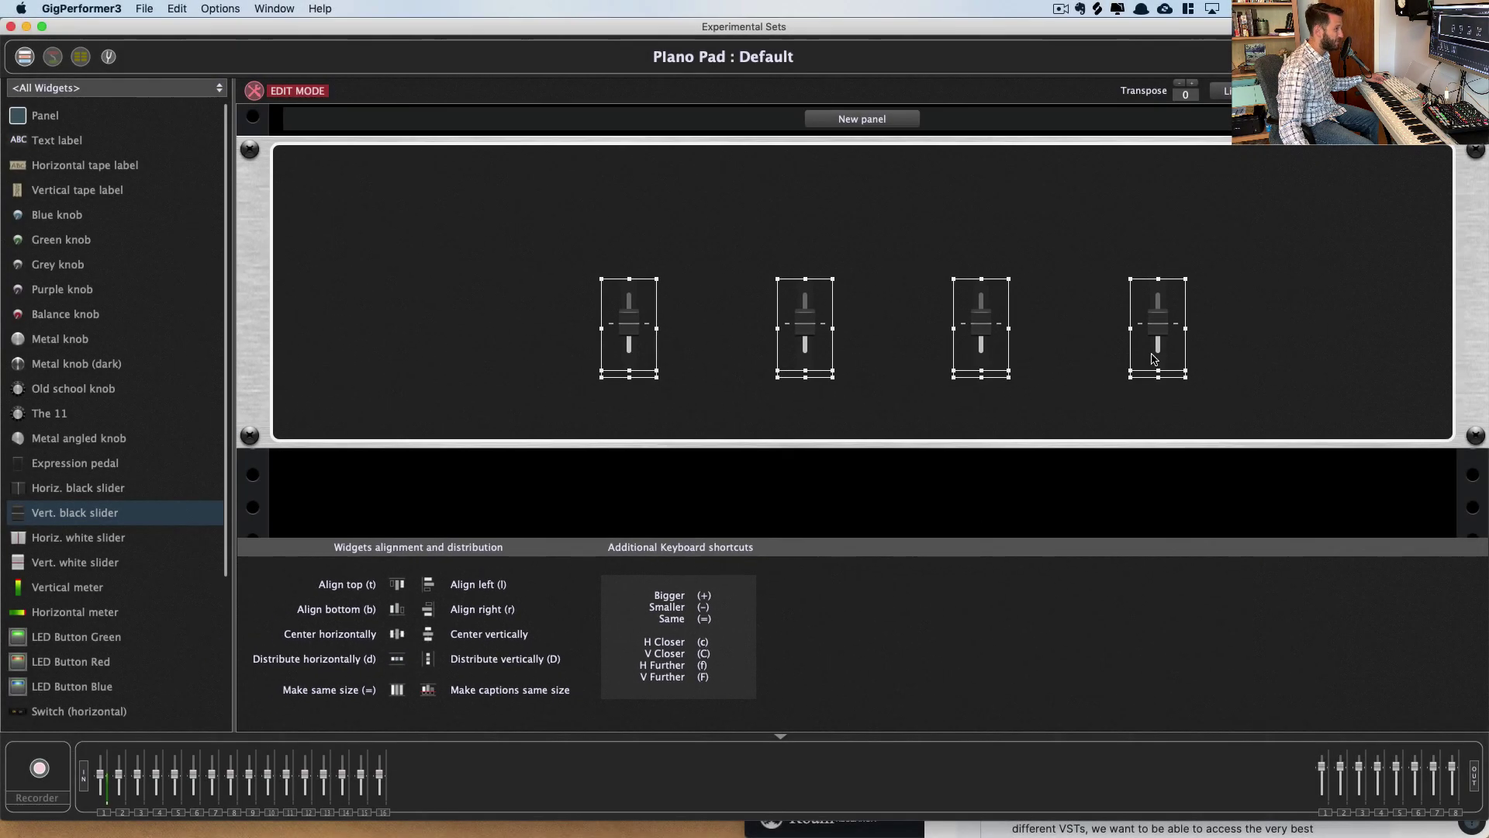
drag(1215, 342, 1083, 337)
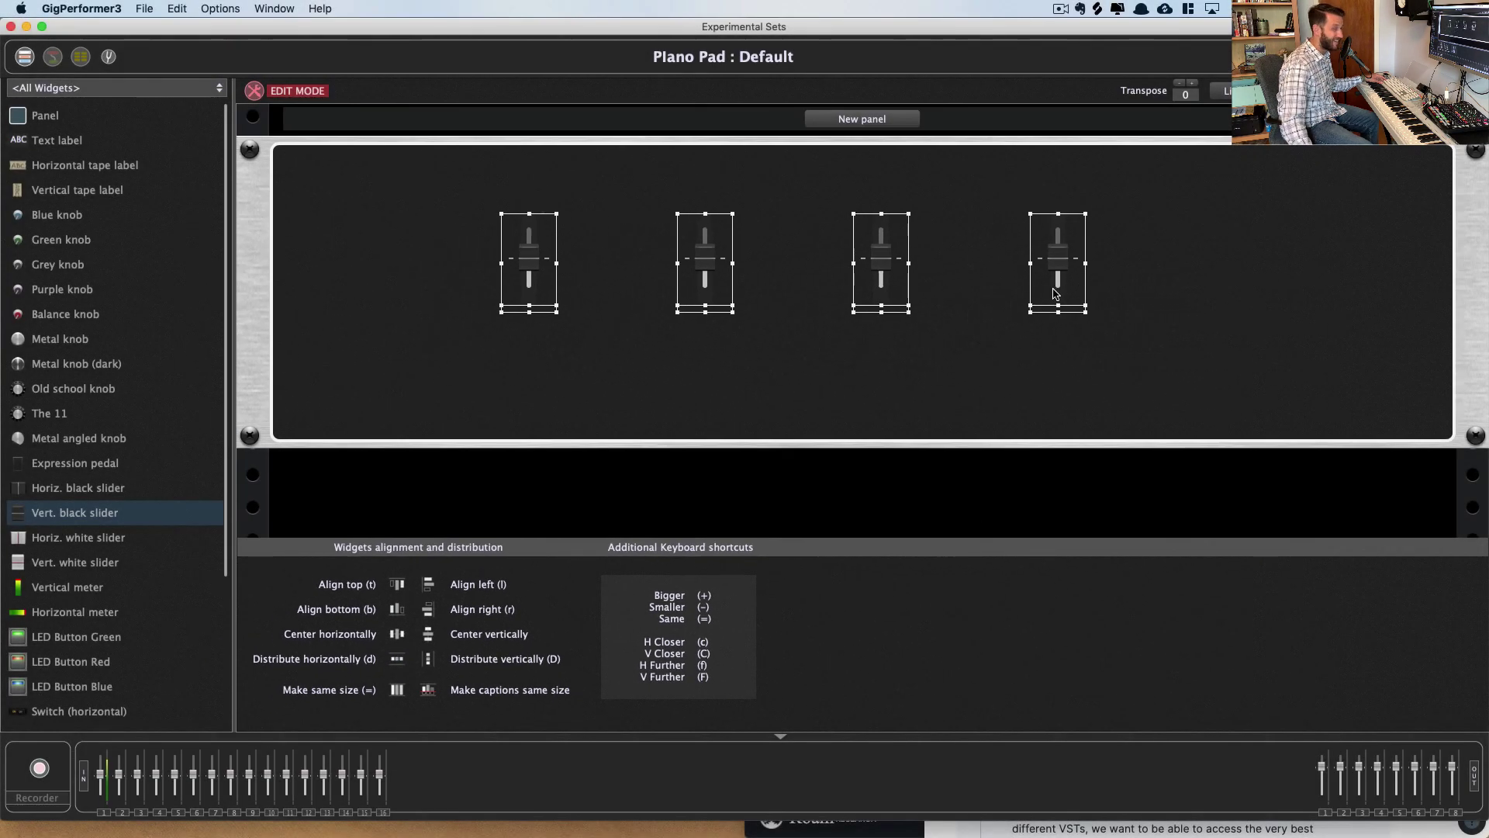
drag(1054, 293, 1090, 323)
Map the first slider to the Gain parameter of the Gain and Balance plugin
click(1255, 368)
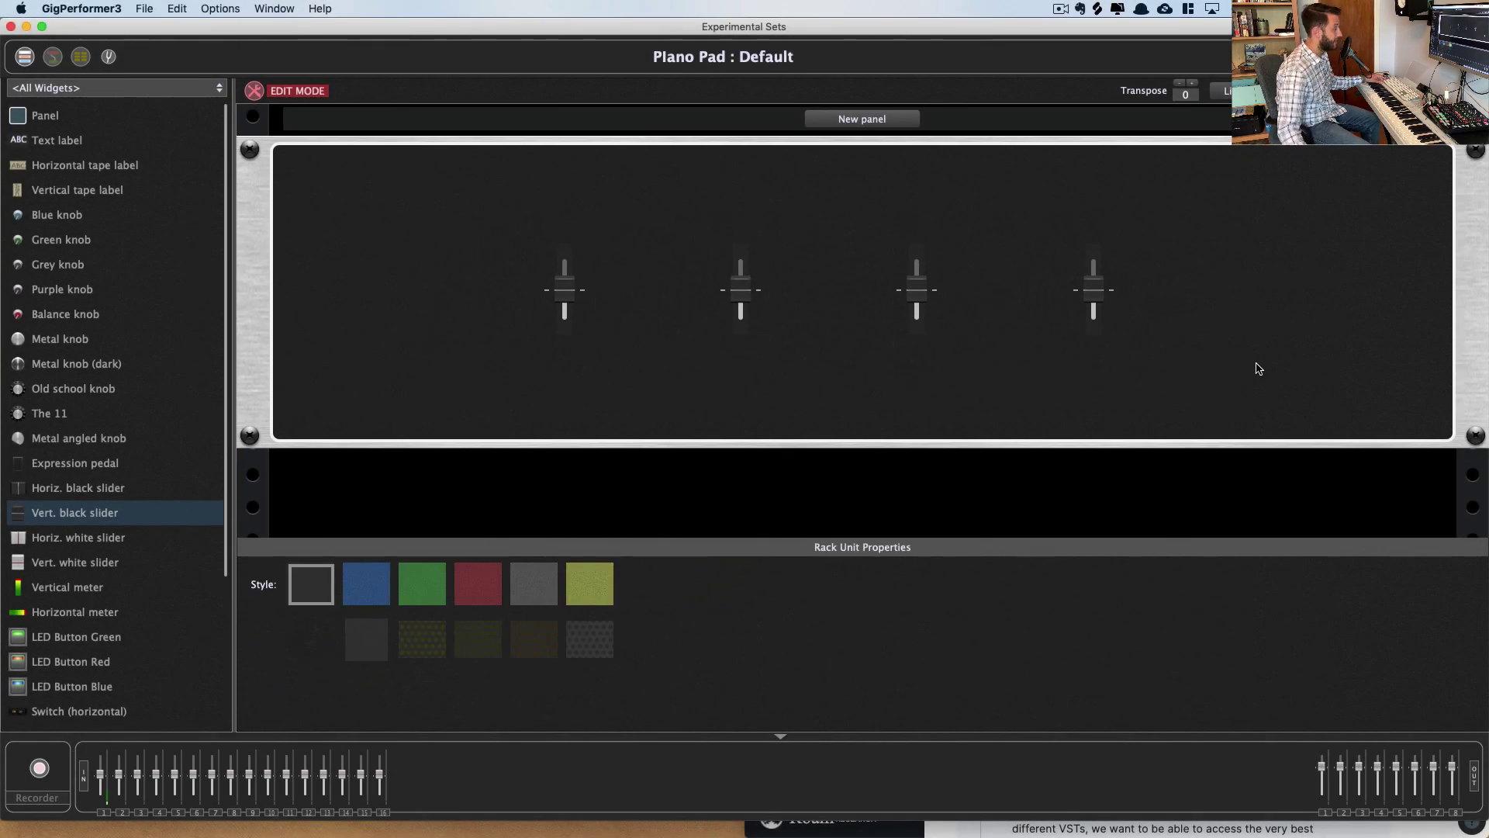
click(564, 270)
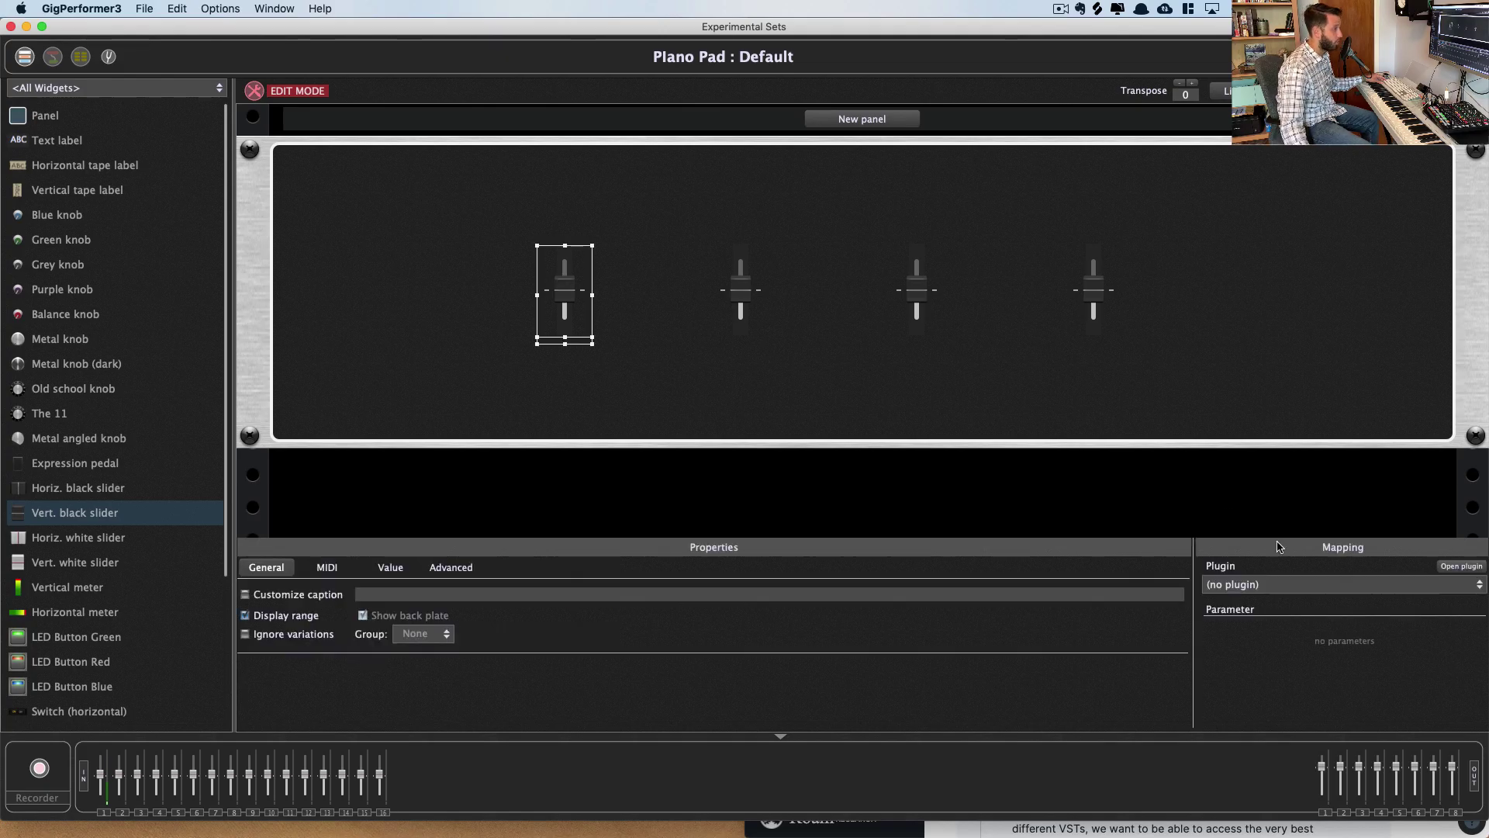
click(1326, 588)
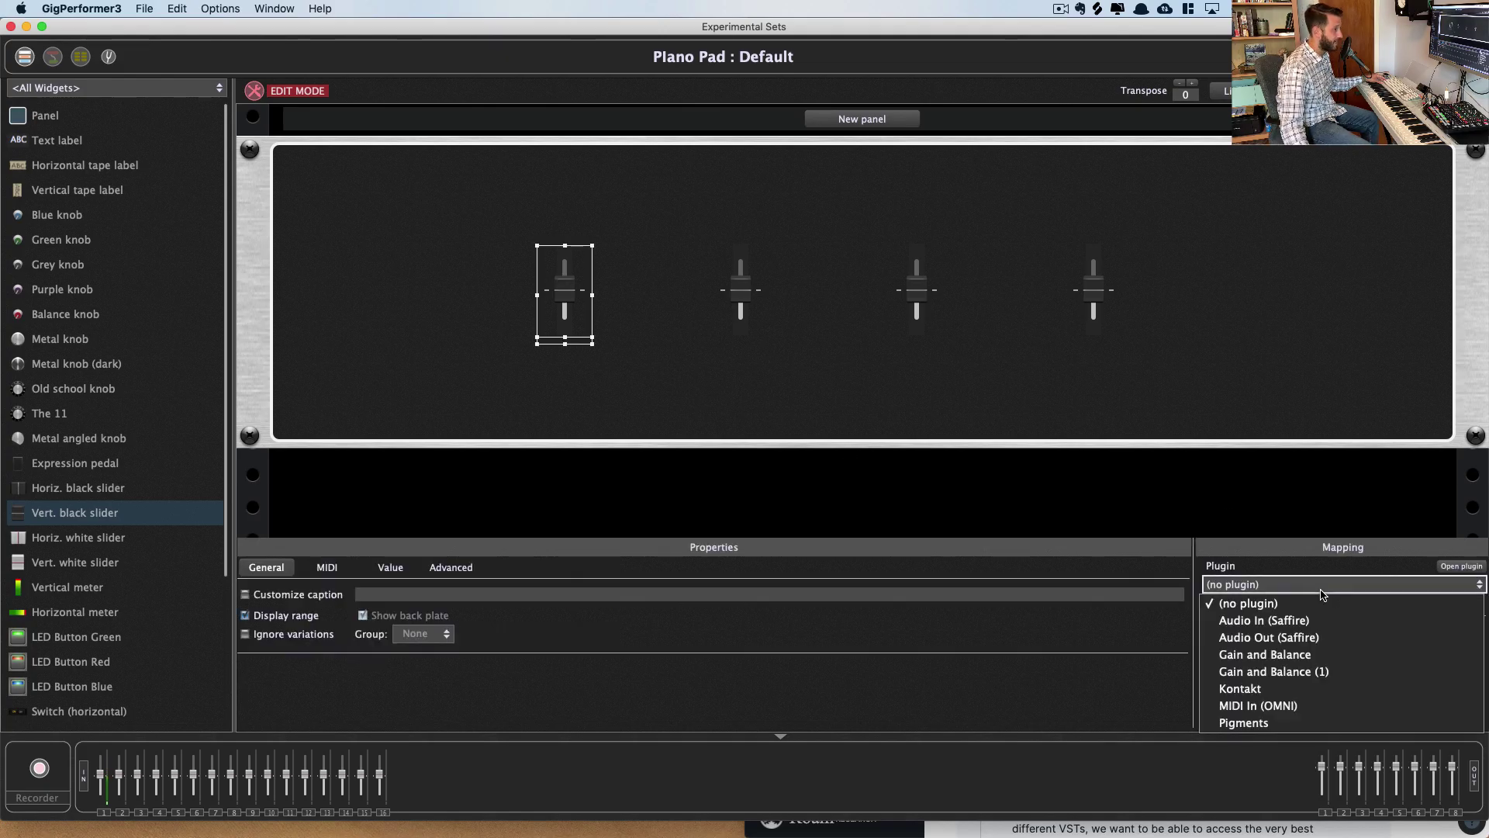
click(1305, 660)
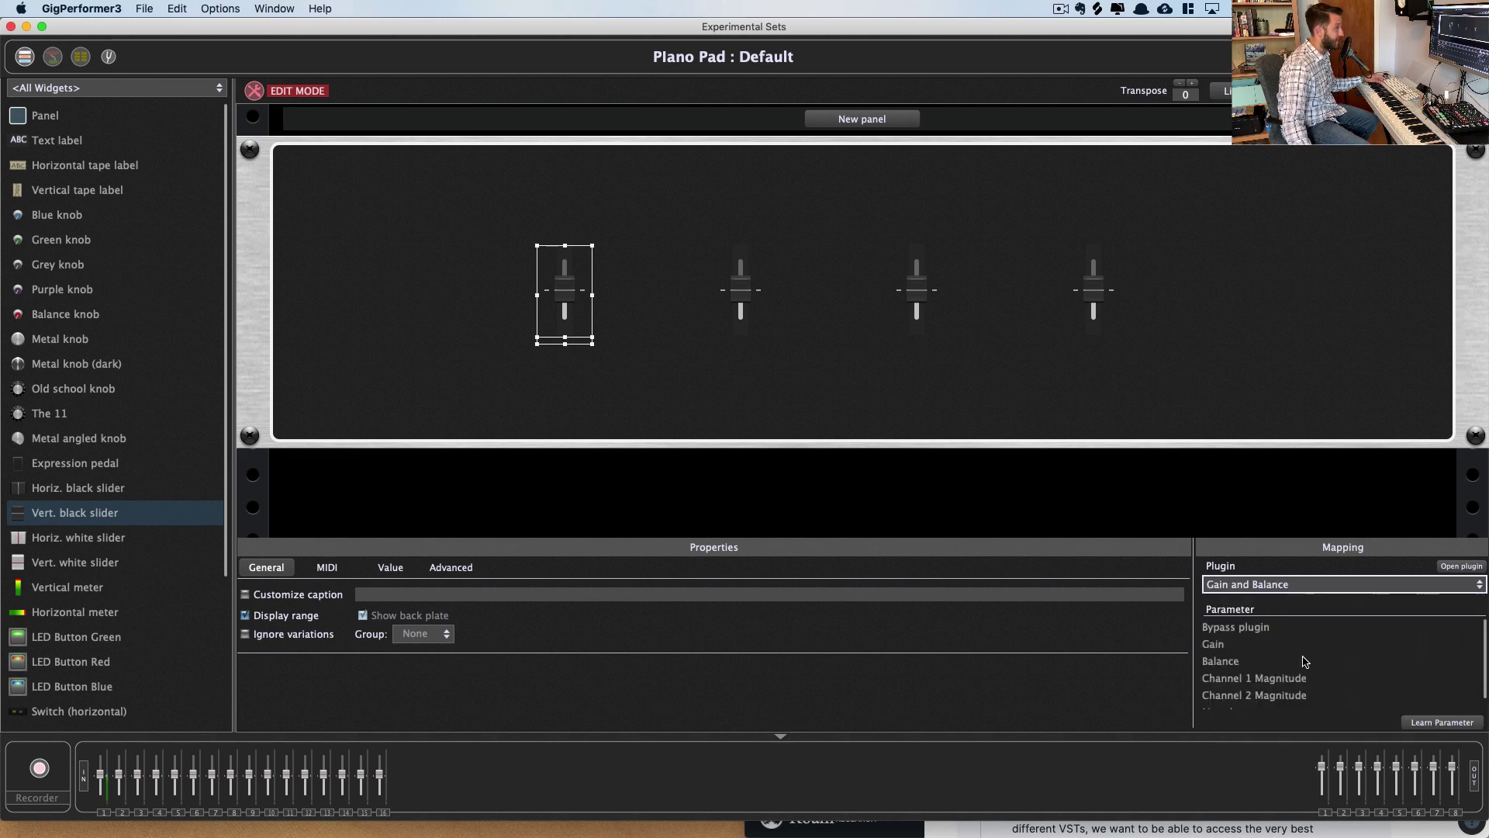
click(1246, 647)
Exit Edit Mode and set the Gain slider to -3.5 dB
click(341, 132)
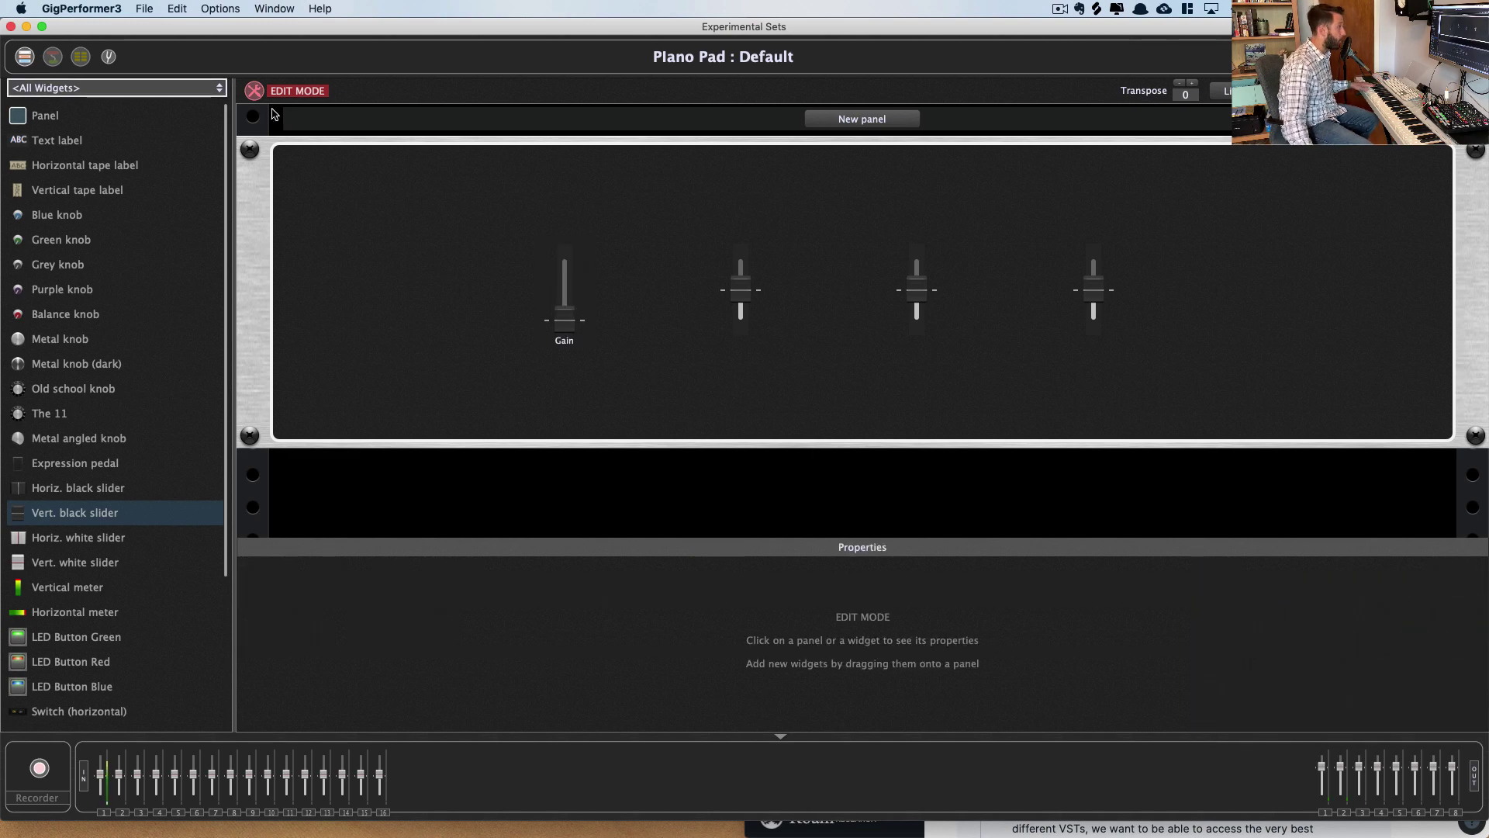
click(253, 91)
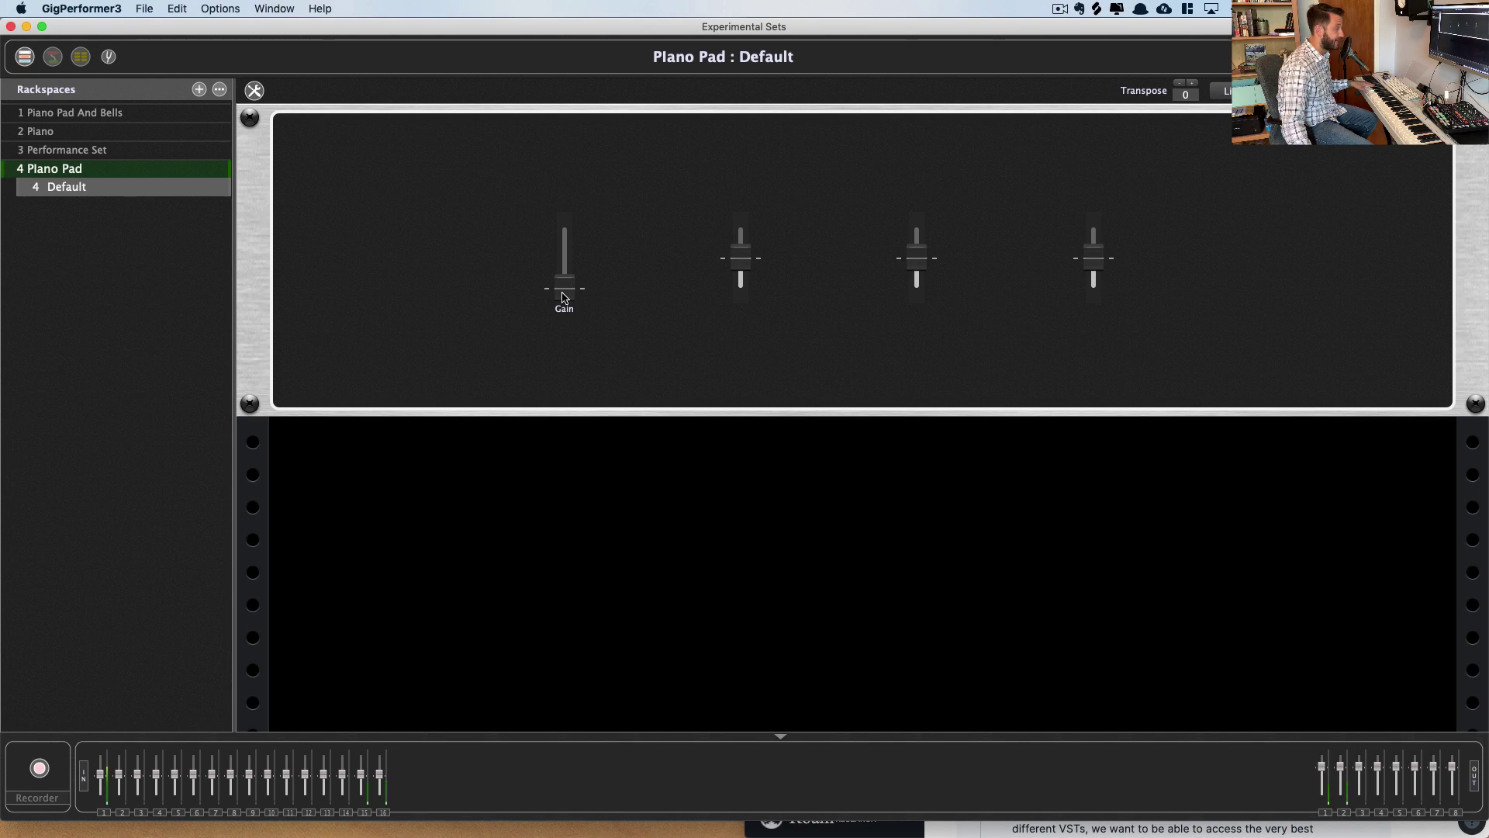
drag(564, 297, 566, 383)
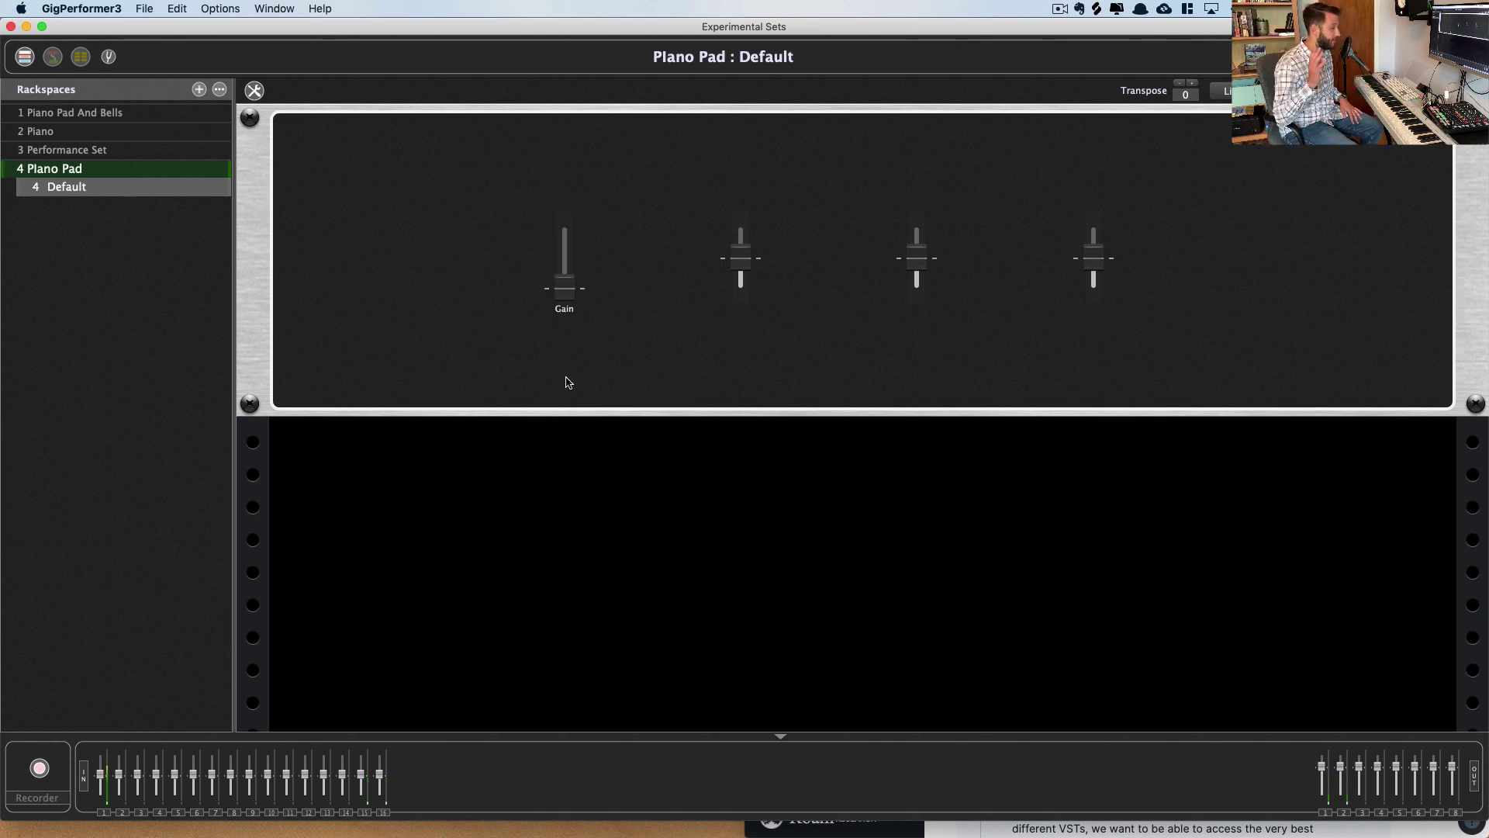
Browse Piano Pad And Bells, Piano and Performance Set, then show Performance Set's plugin wiring
click(89, 114)
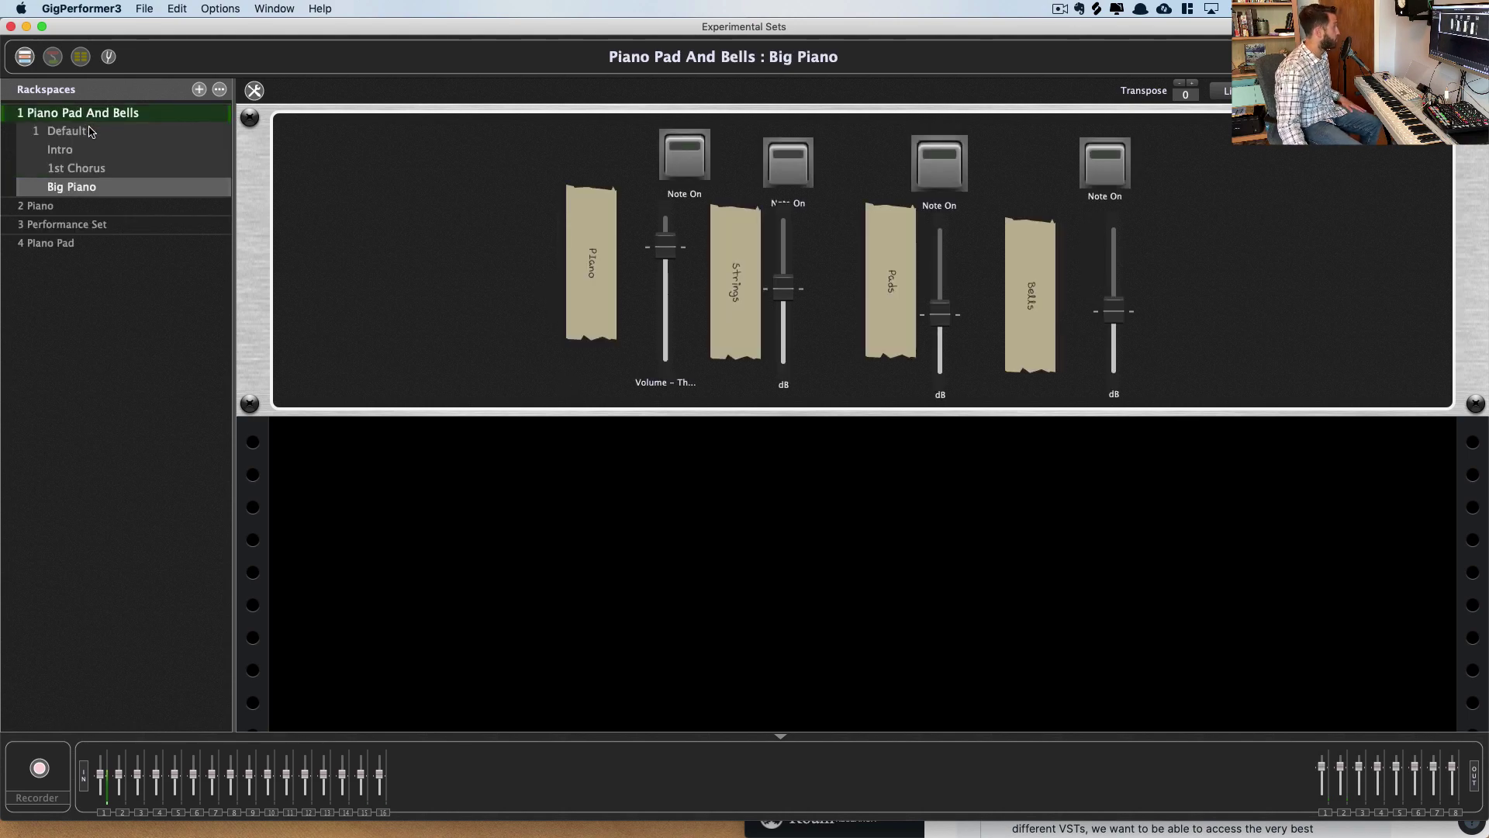
click(92, 207)
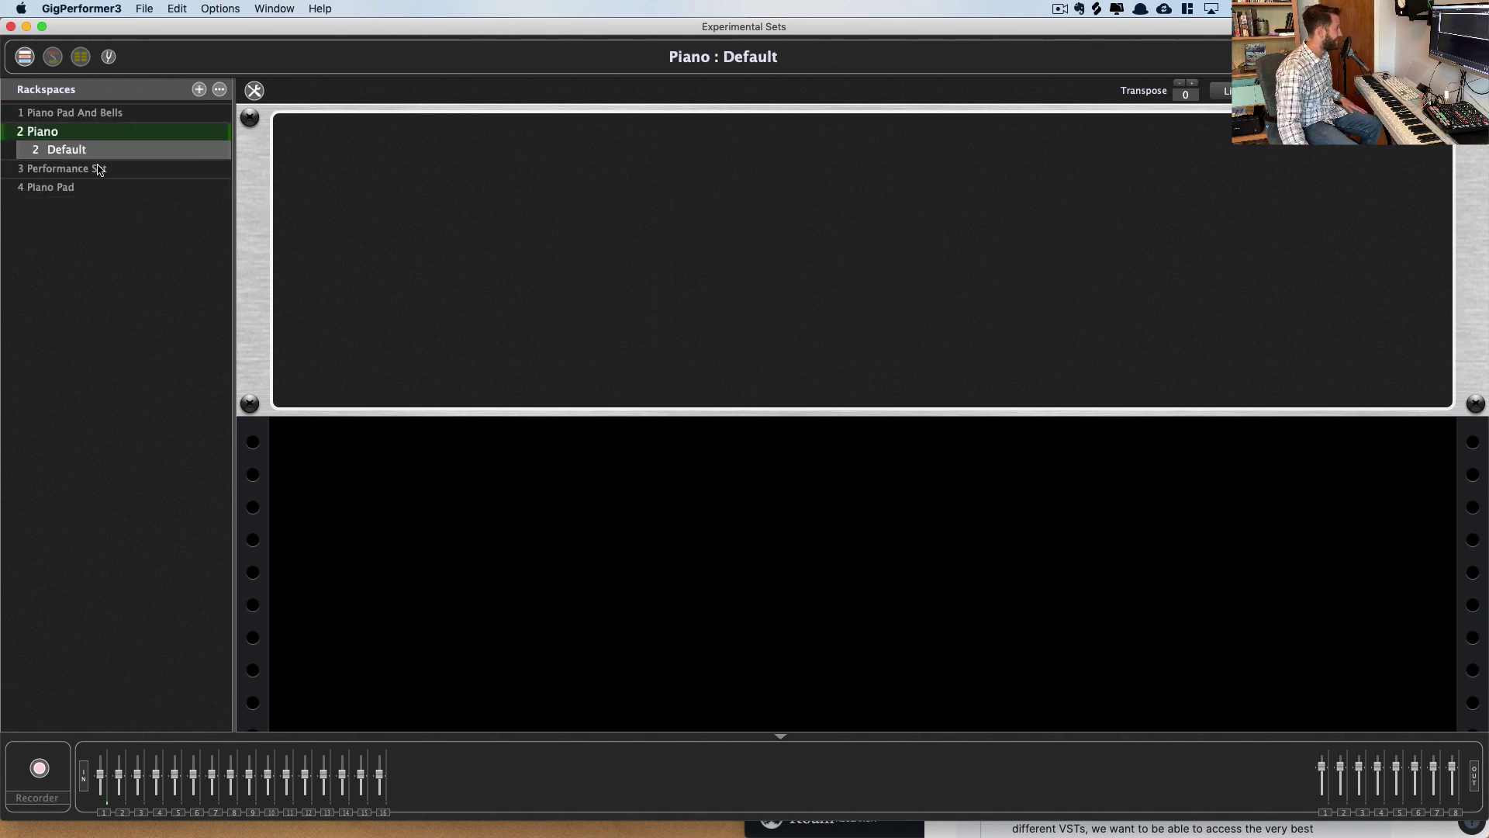
click(96, 168)
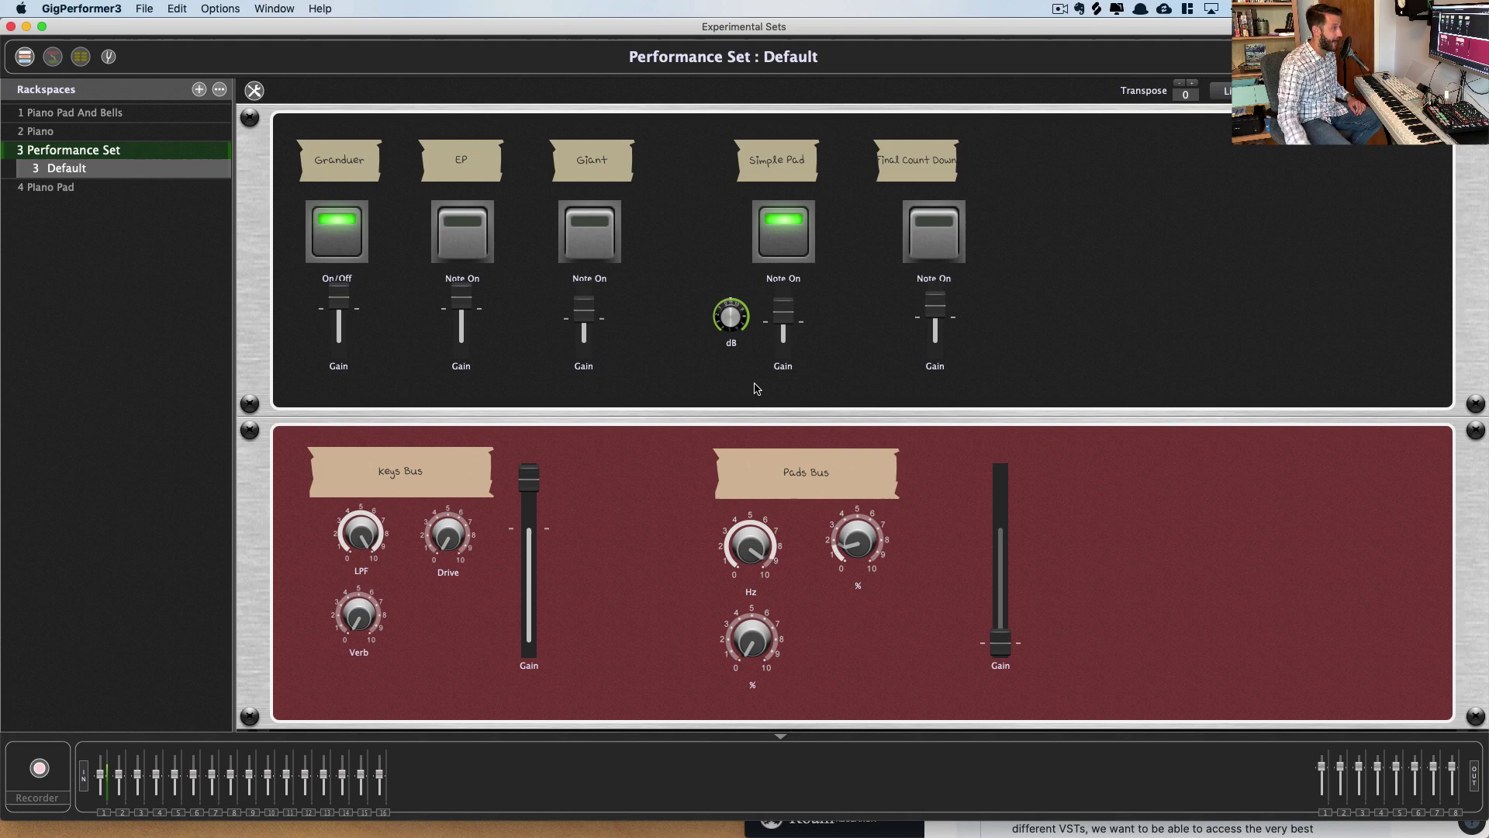
click(52, 58)
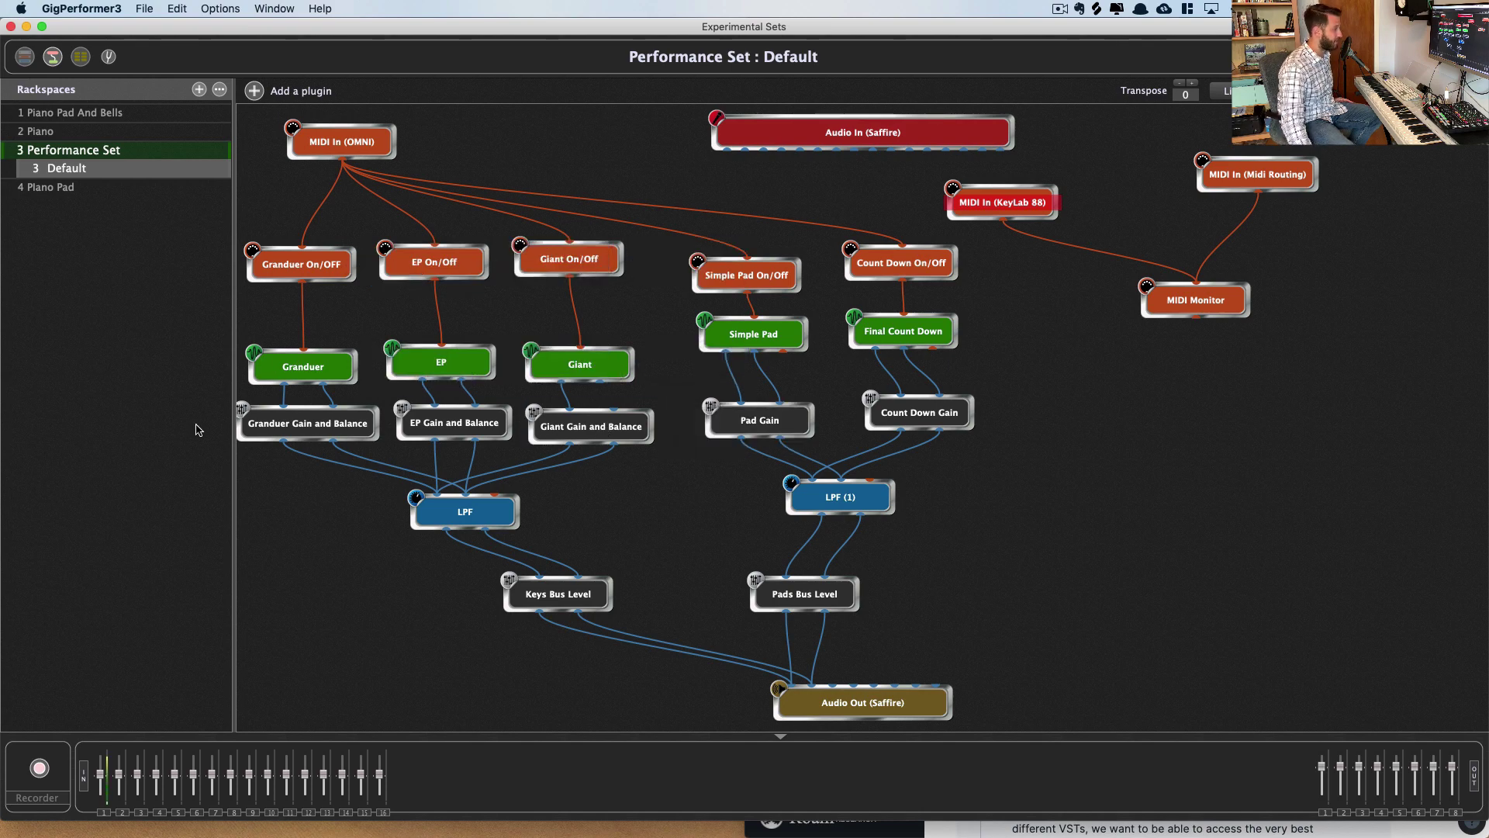
double_click(478, 515)
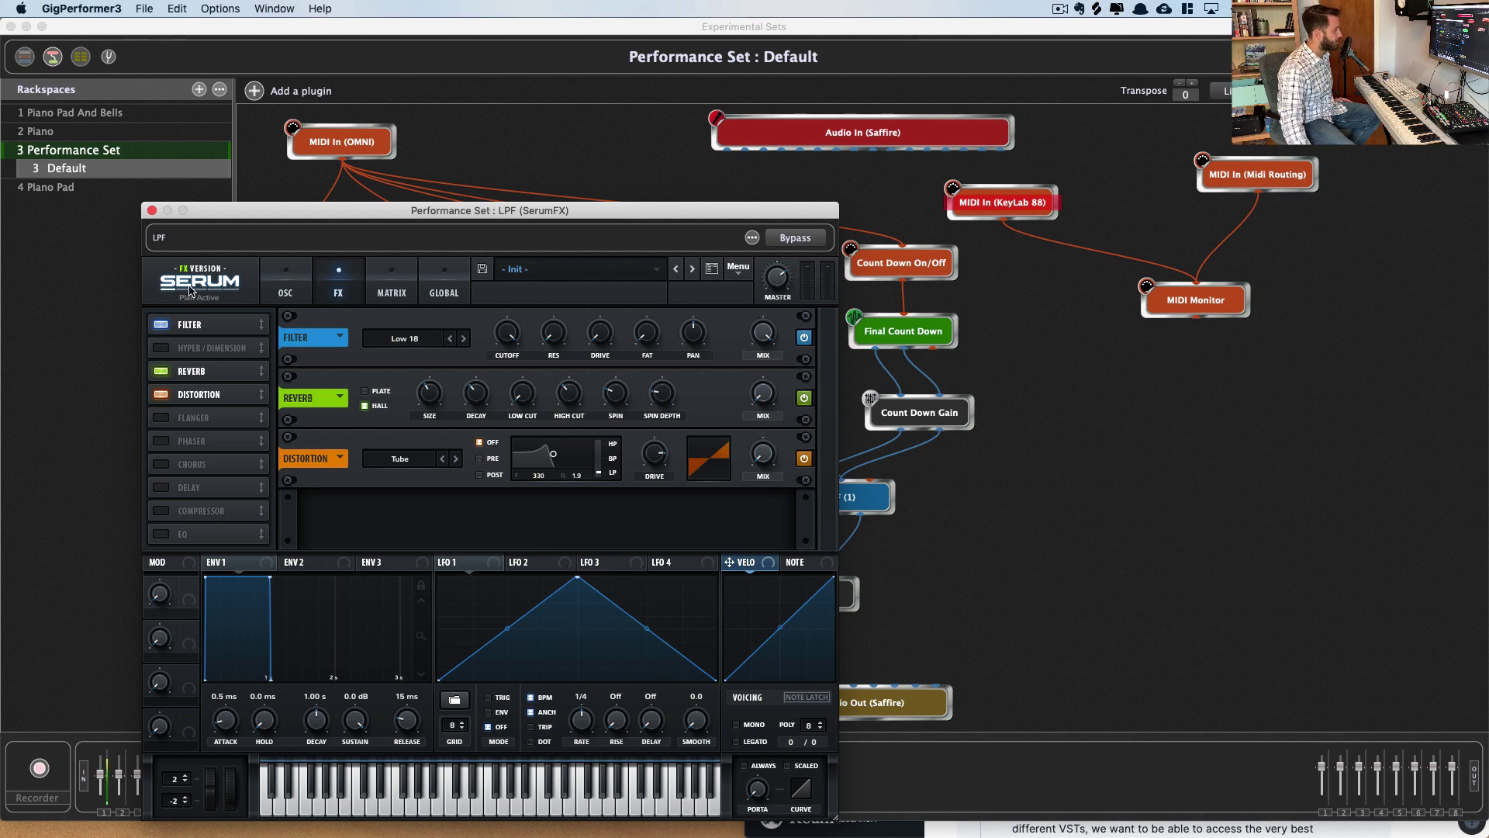
click(151, 211)
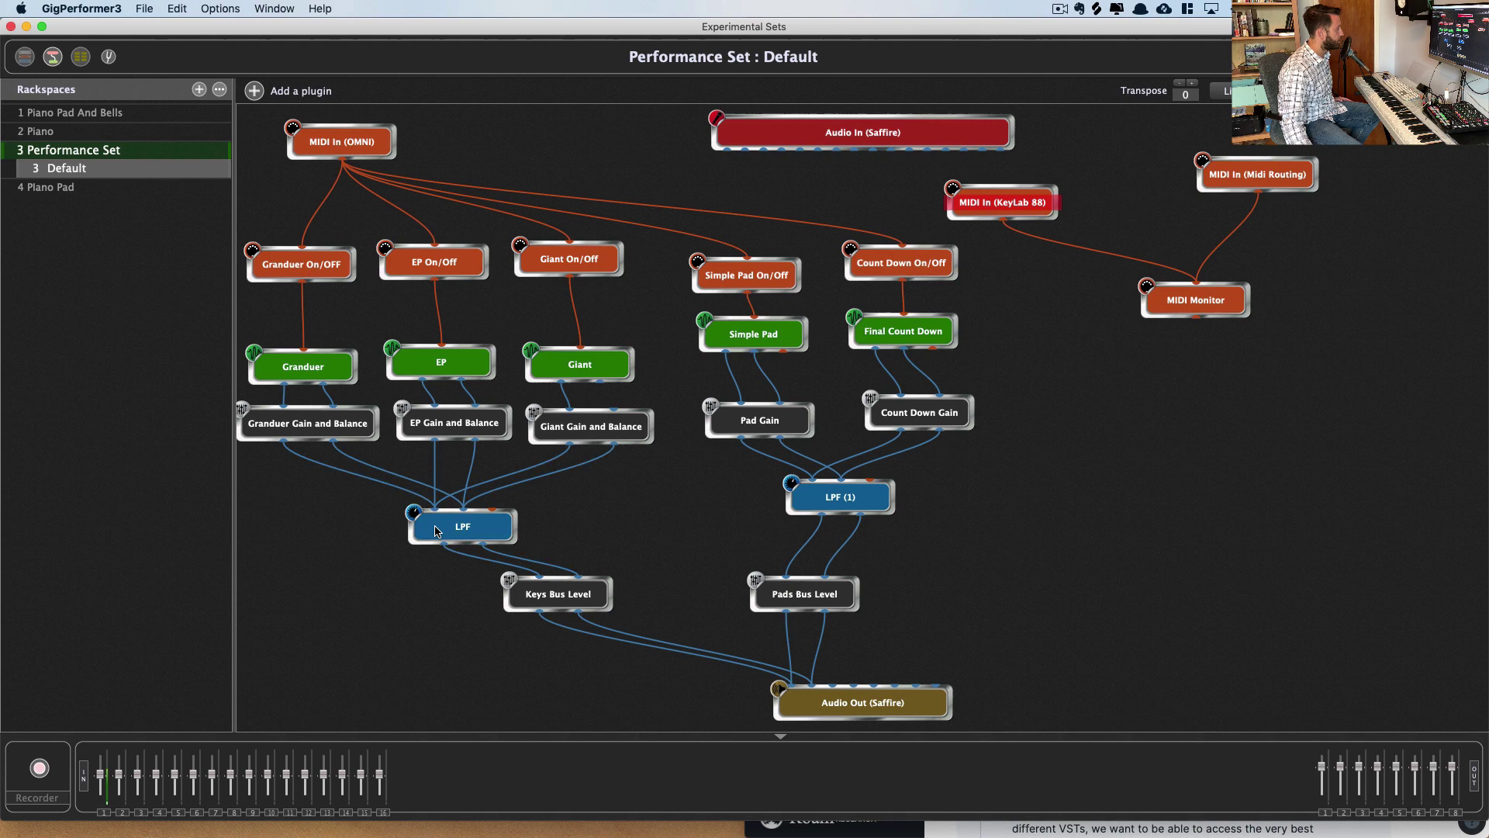
drag(436, 532, 438, 519)
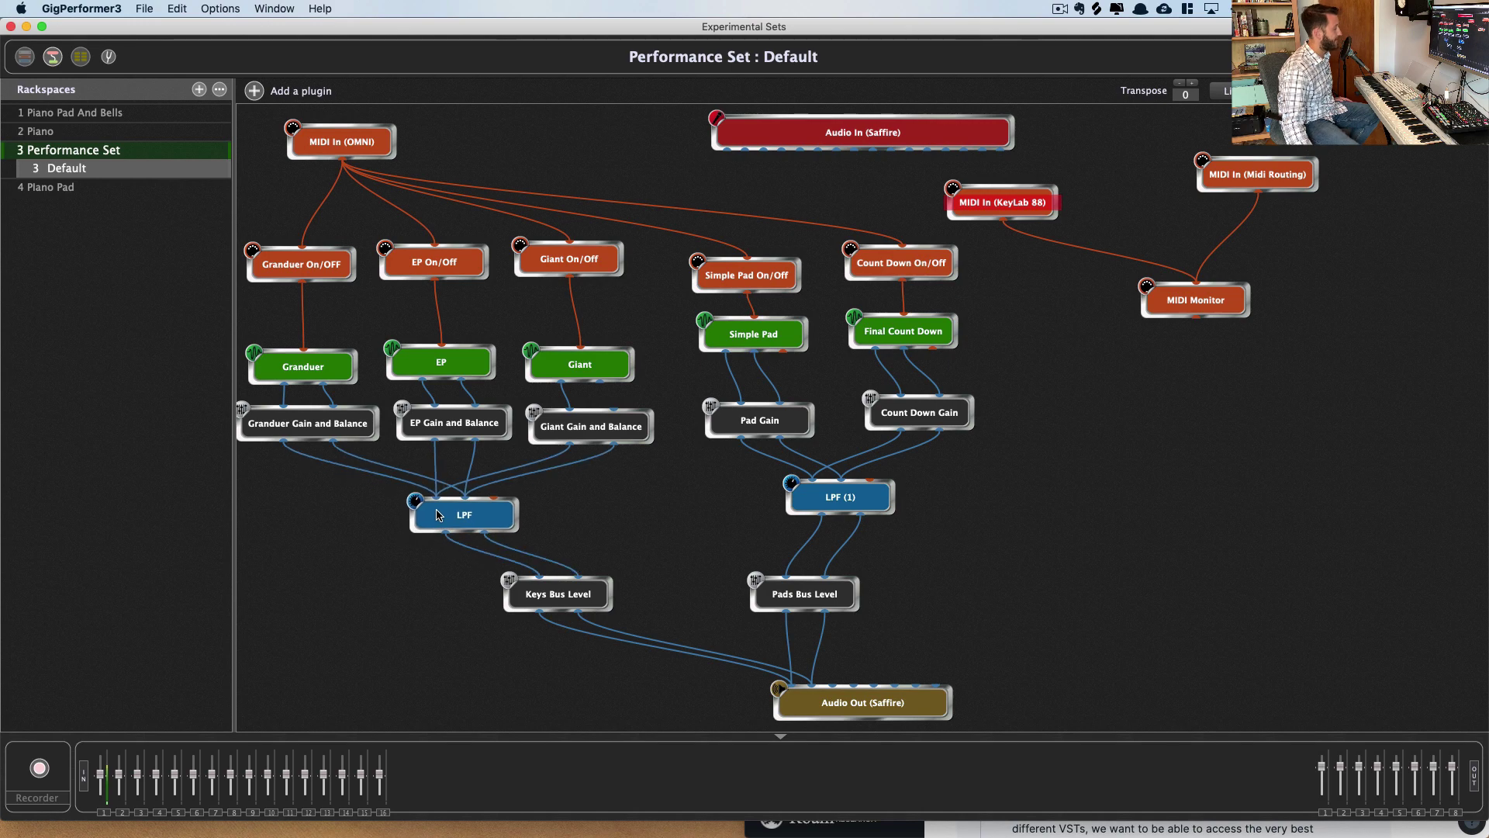
Display the Performance Set front panel with its Keys Bus and Pads Bus controls
click(33, 60)
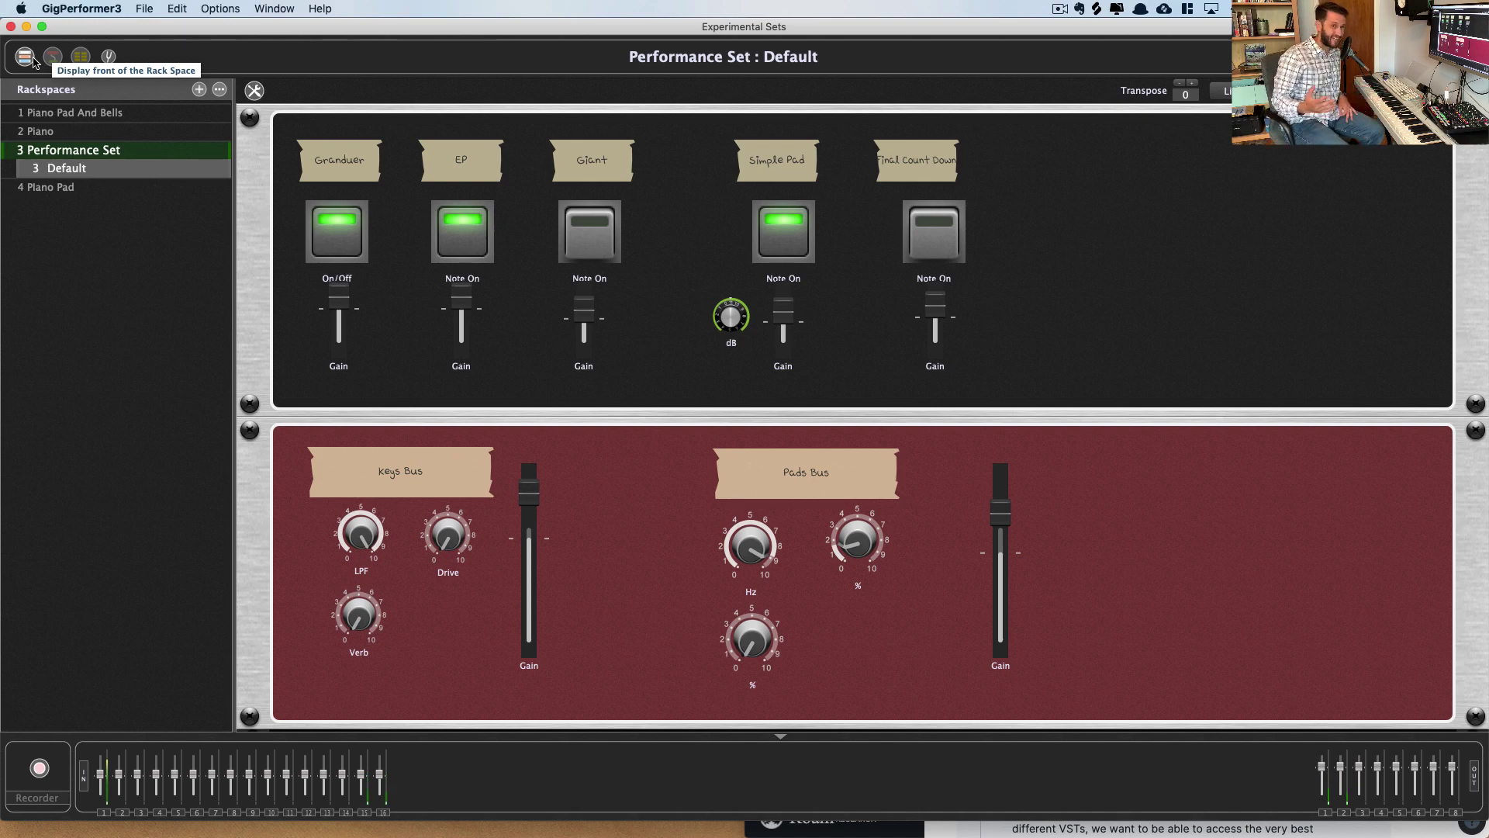
Open the setlist and preview the Piano Pad And Bells, Piano and Performance Set rackspaces
click(79, 65)
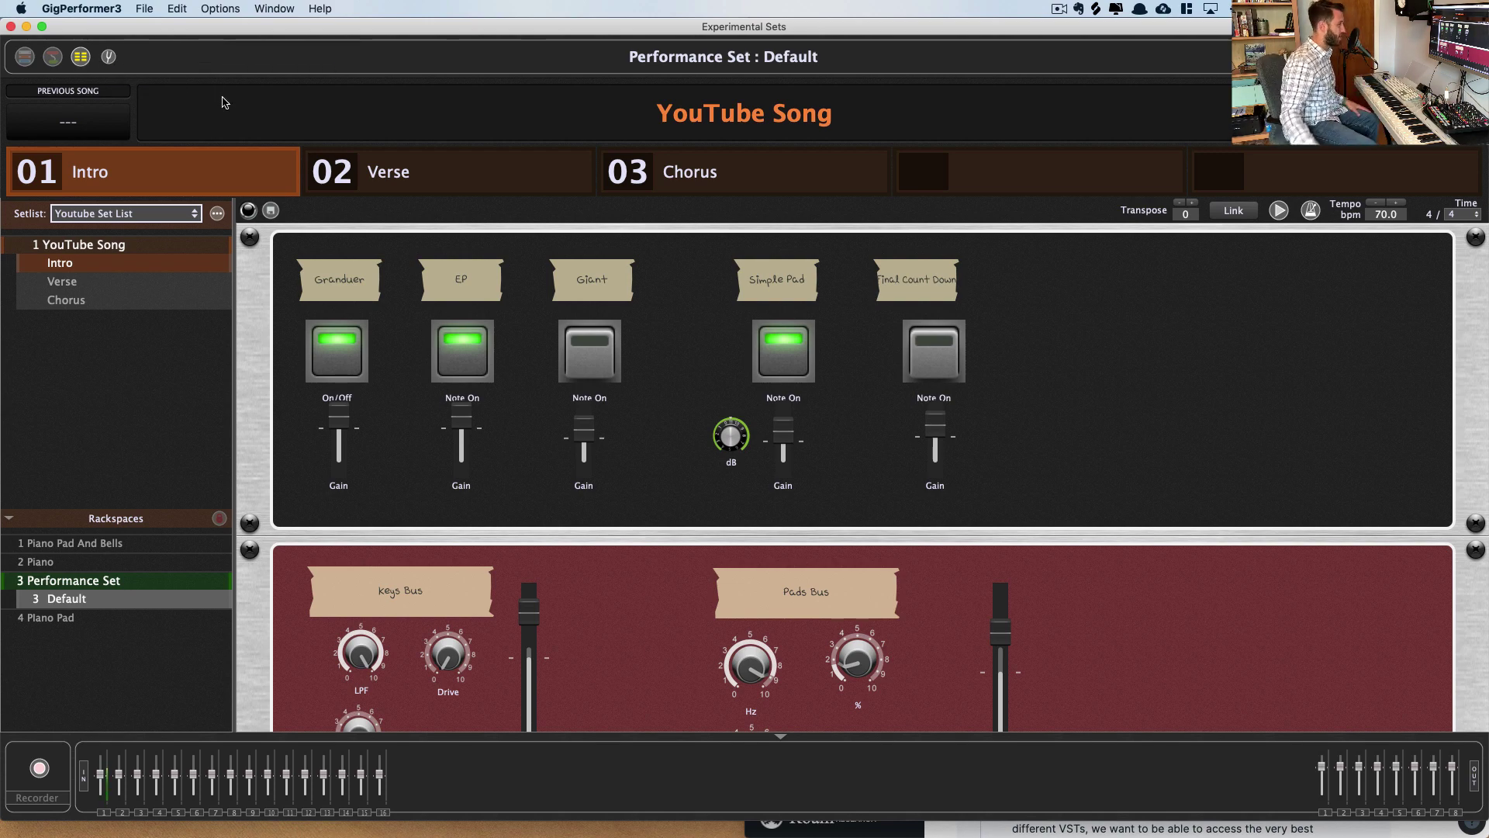
click(116, 546)
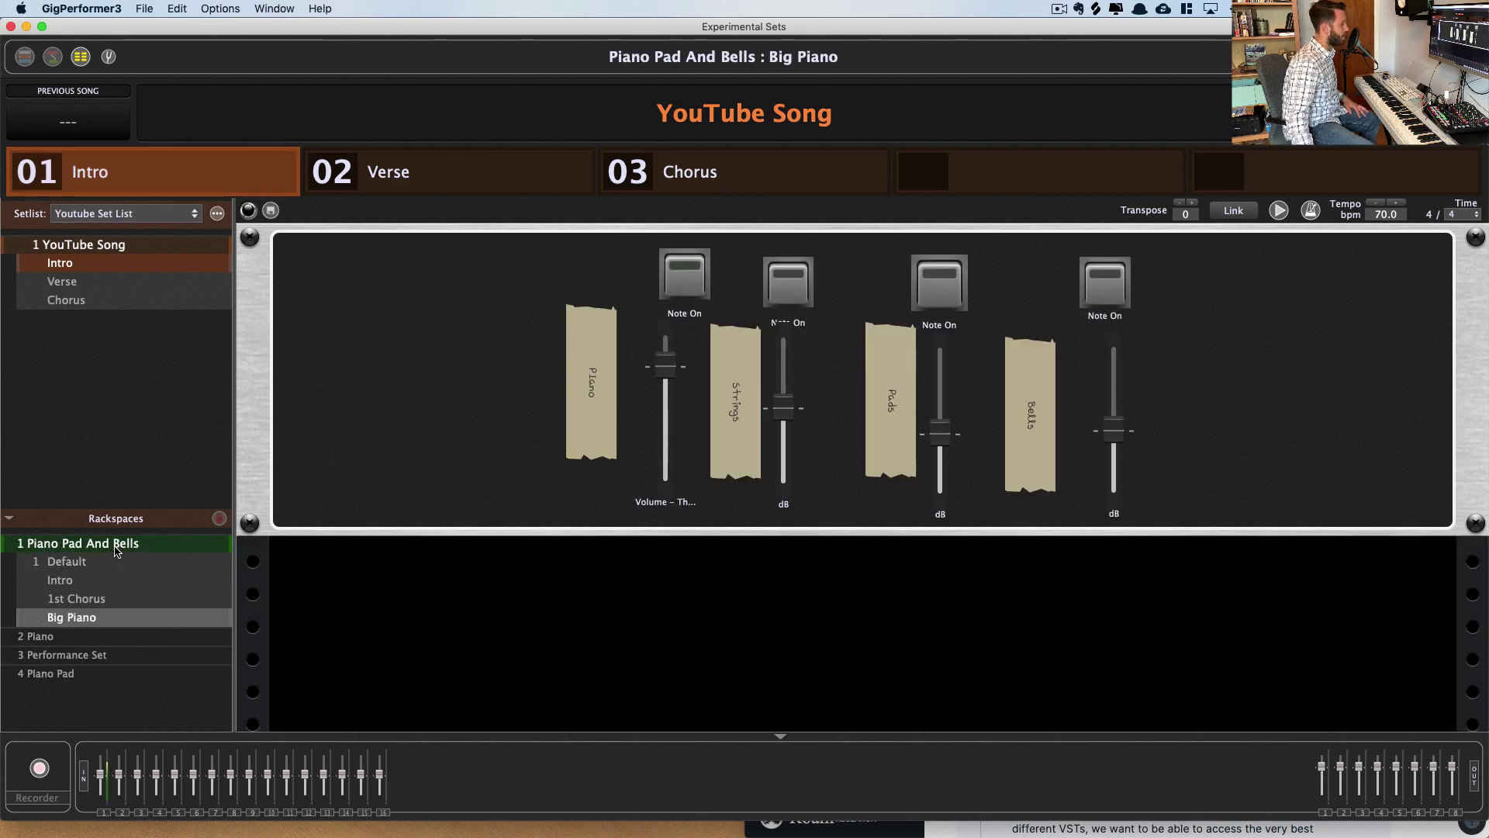
click(69, 655)
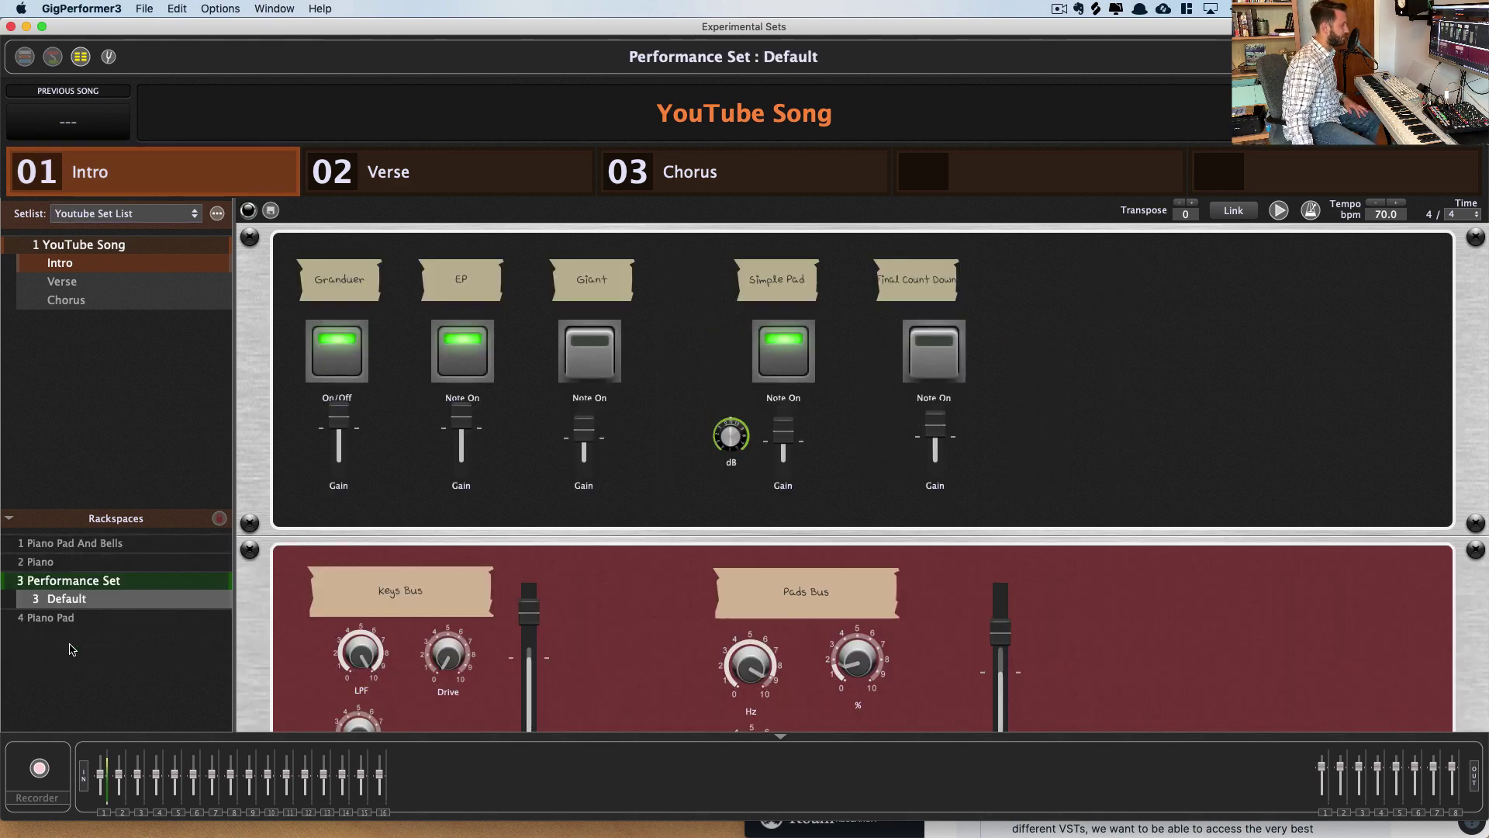
click(66, 564)
click(77, 546)
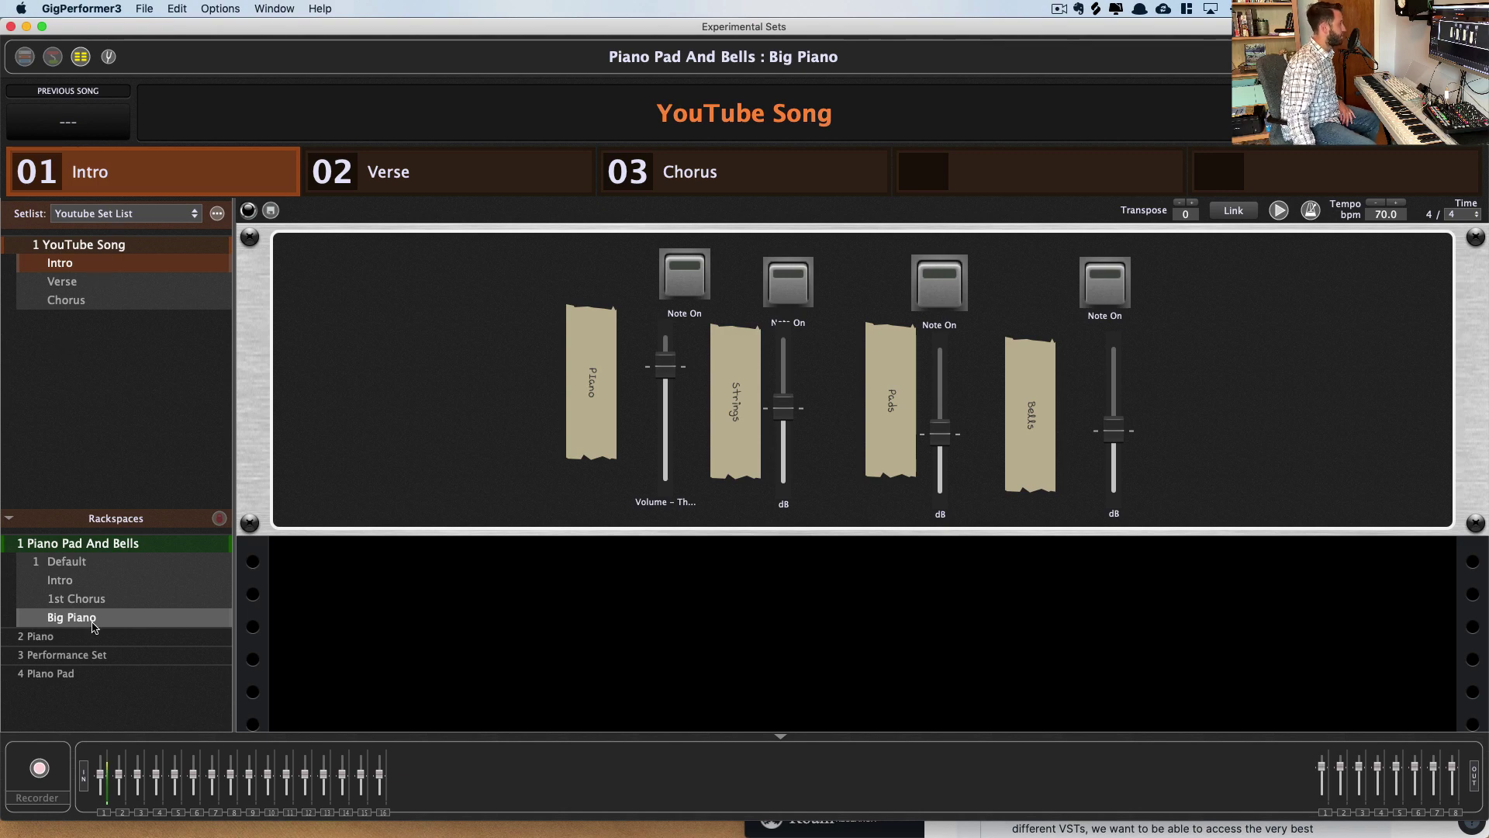
click(78, 655)
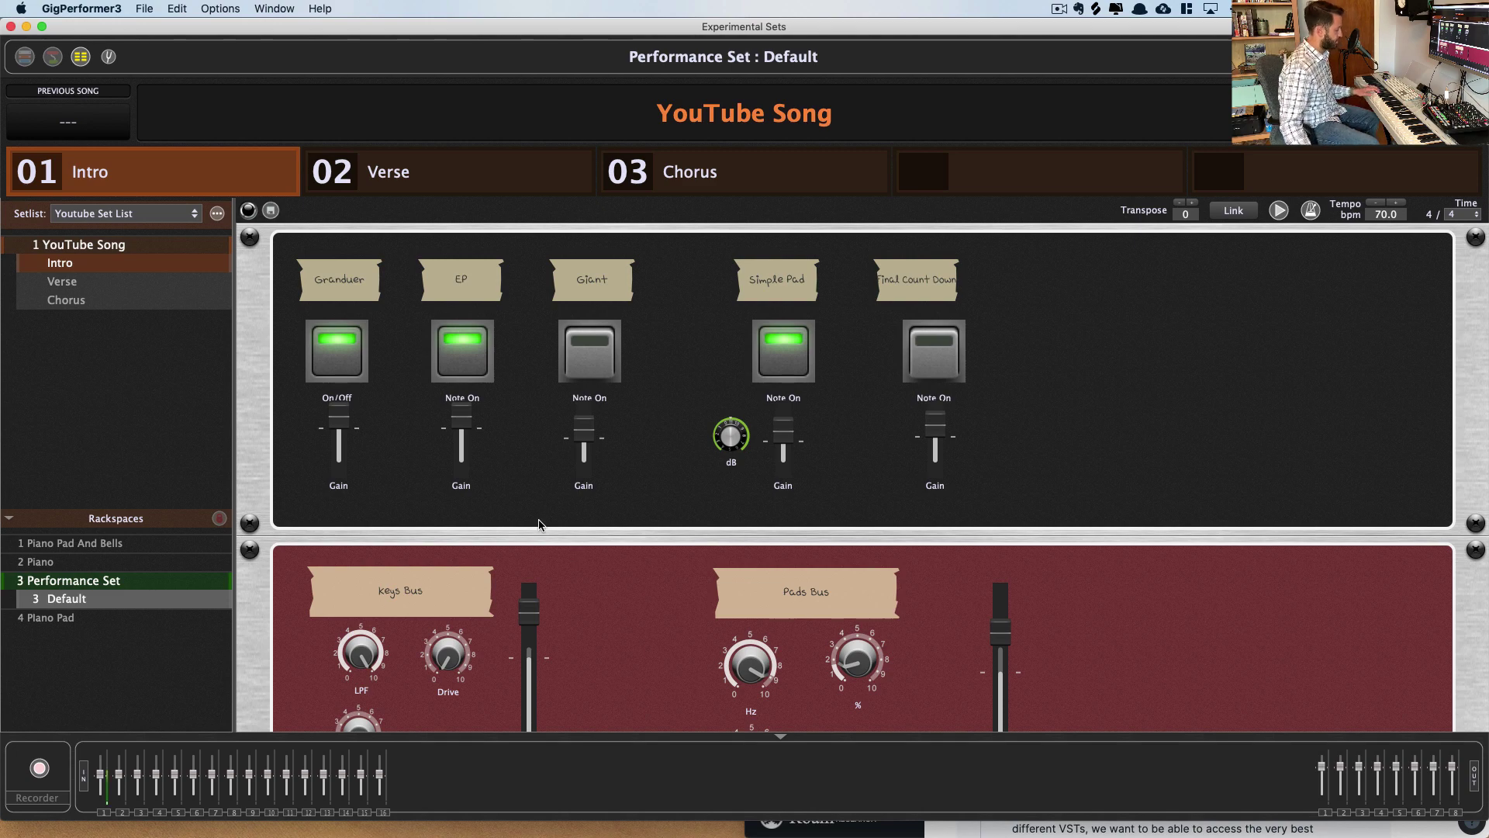
Assign the Piano rackspace to Verse and the Piano Pad rackspace to Chorus
click(59, 287)
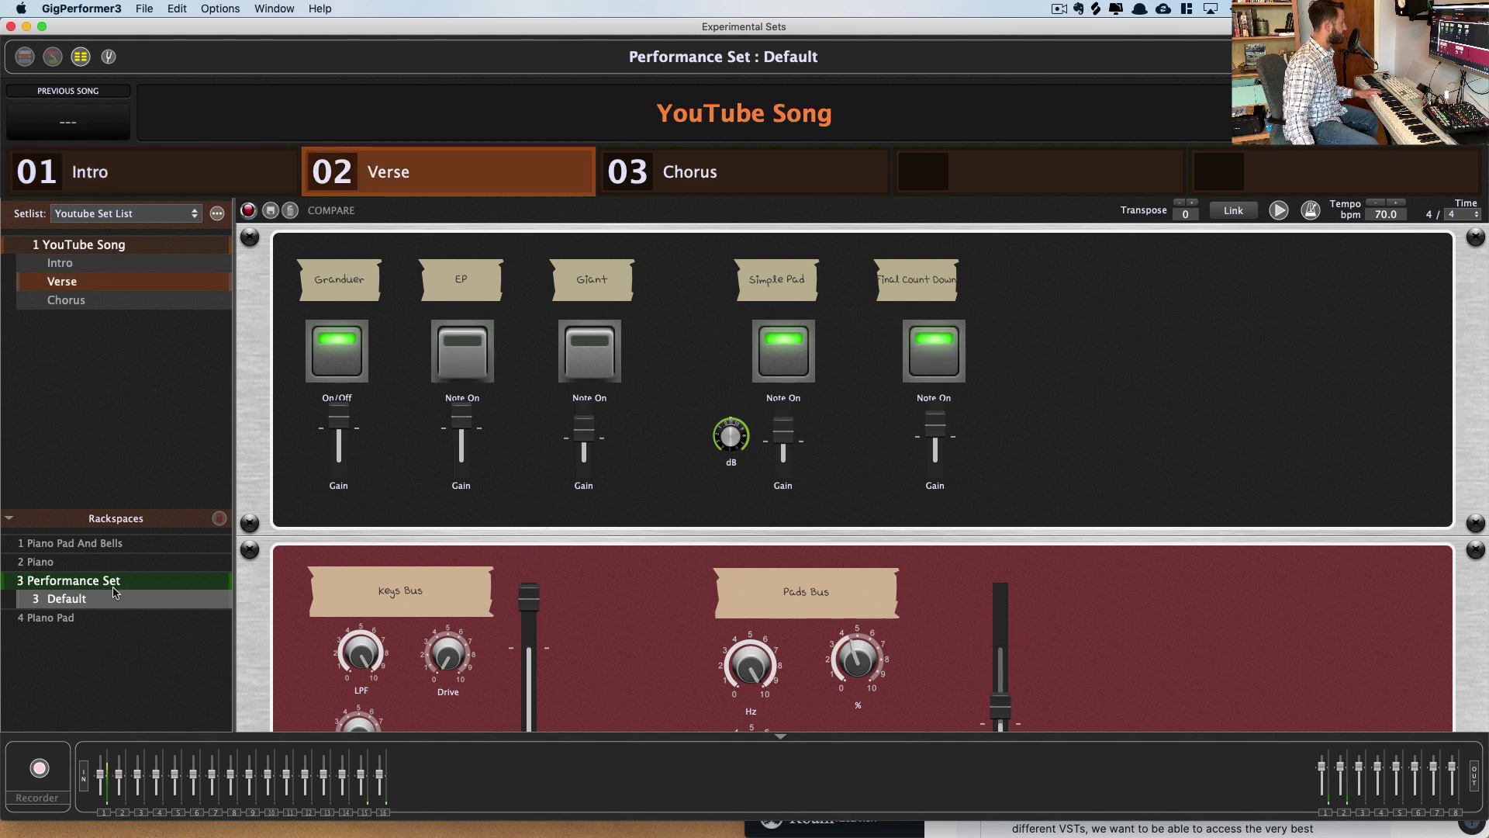
click(90, 561)
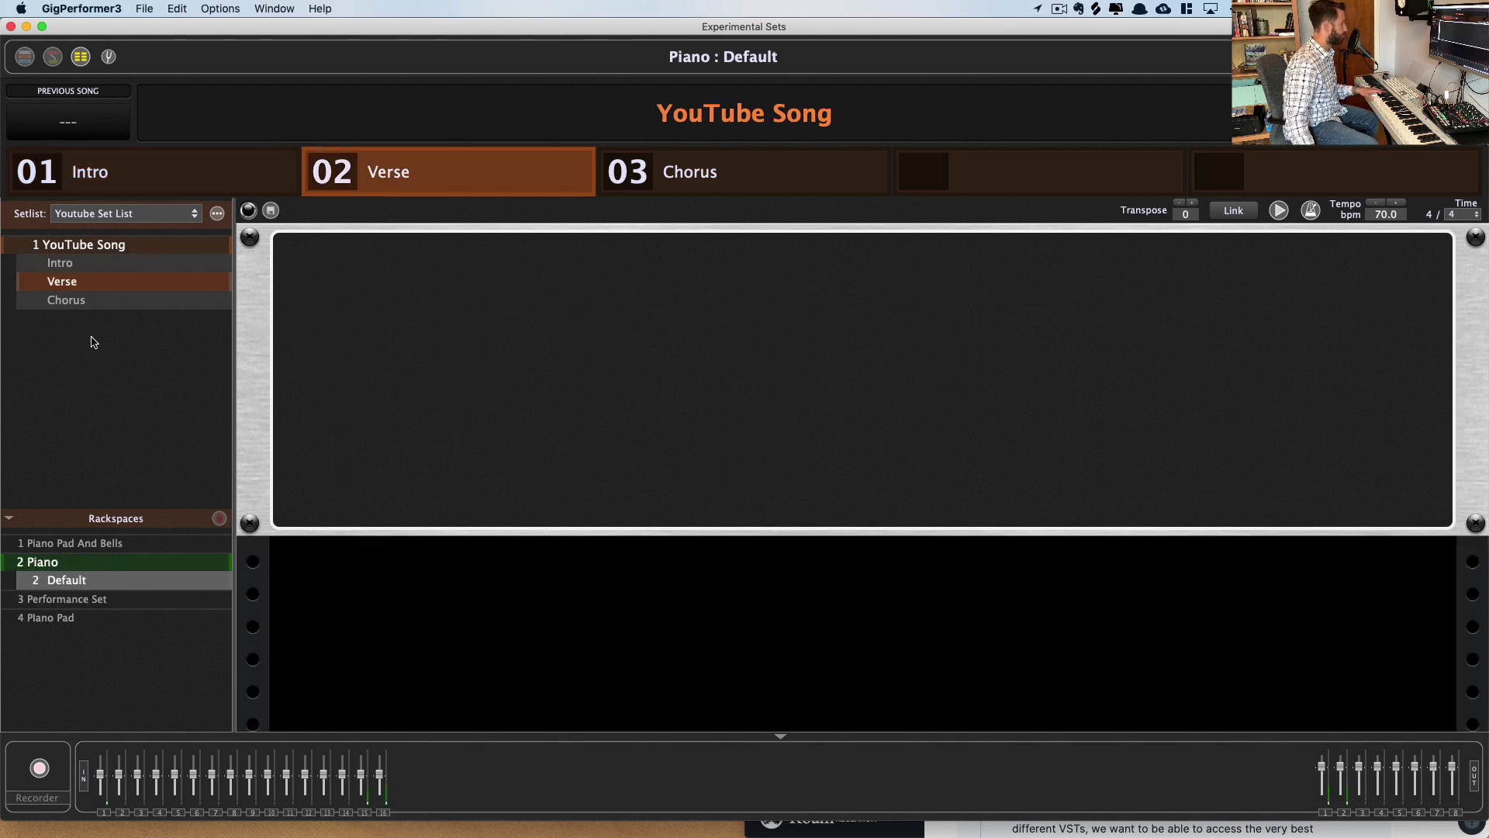
click(87, 301)
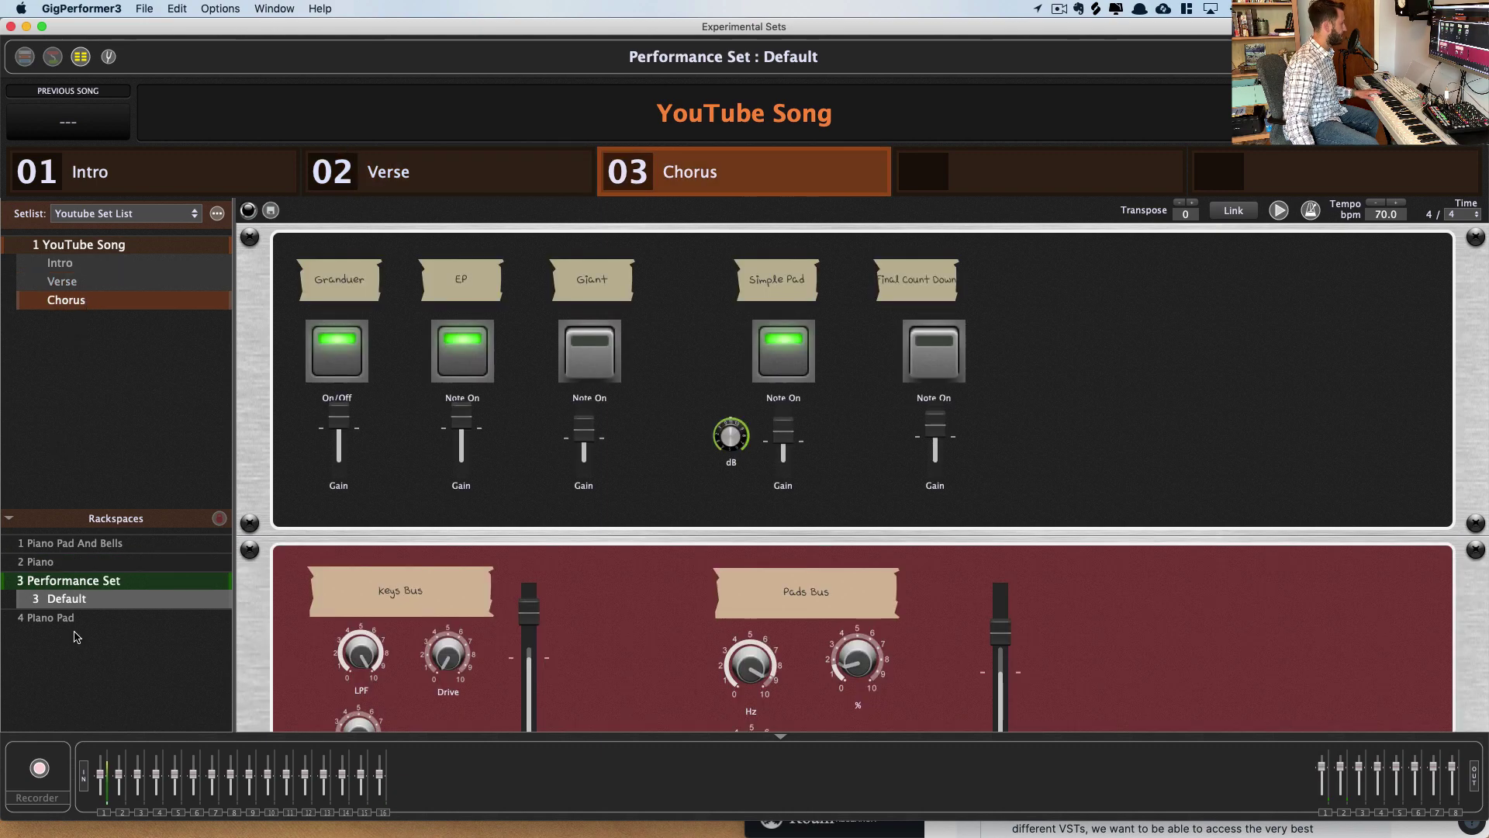
click(74, 618)
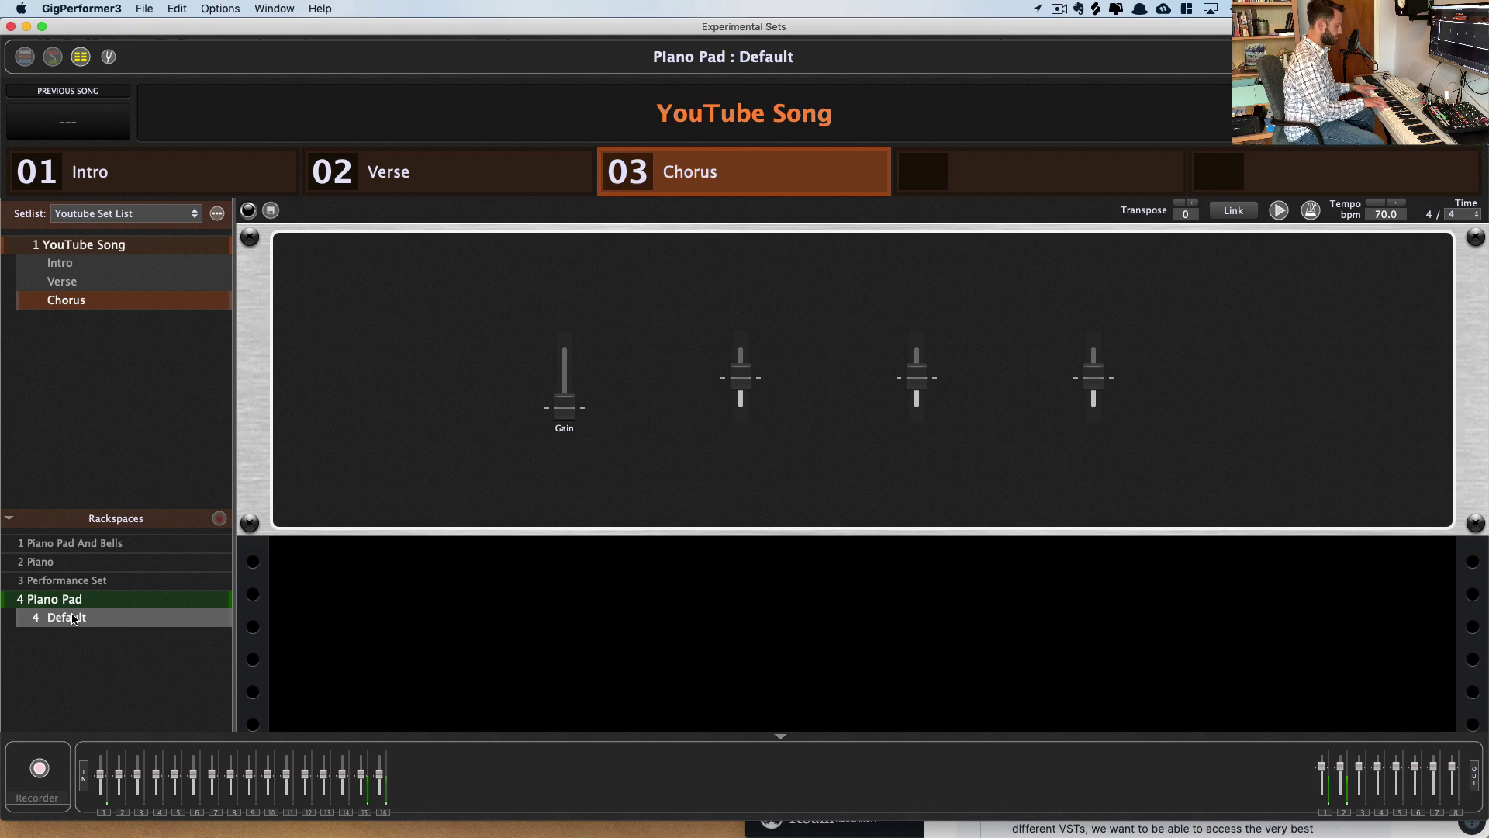
Test the Intro, Verse and Chorus parts, ending back on Intro
click(62, 264)
click(66, 281)
click(66, 299)
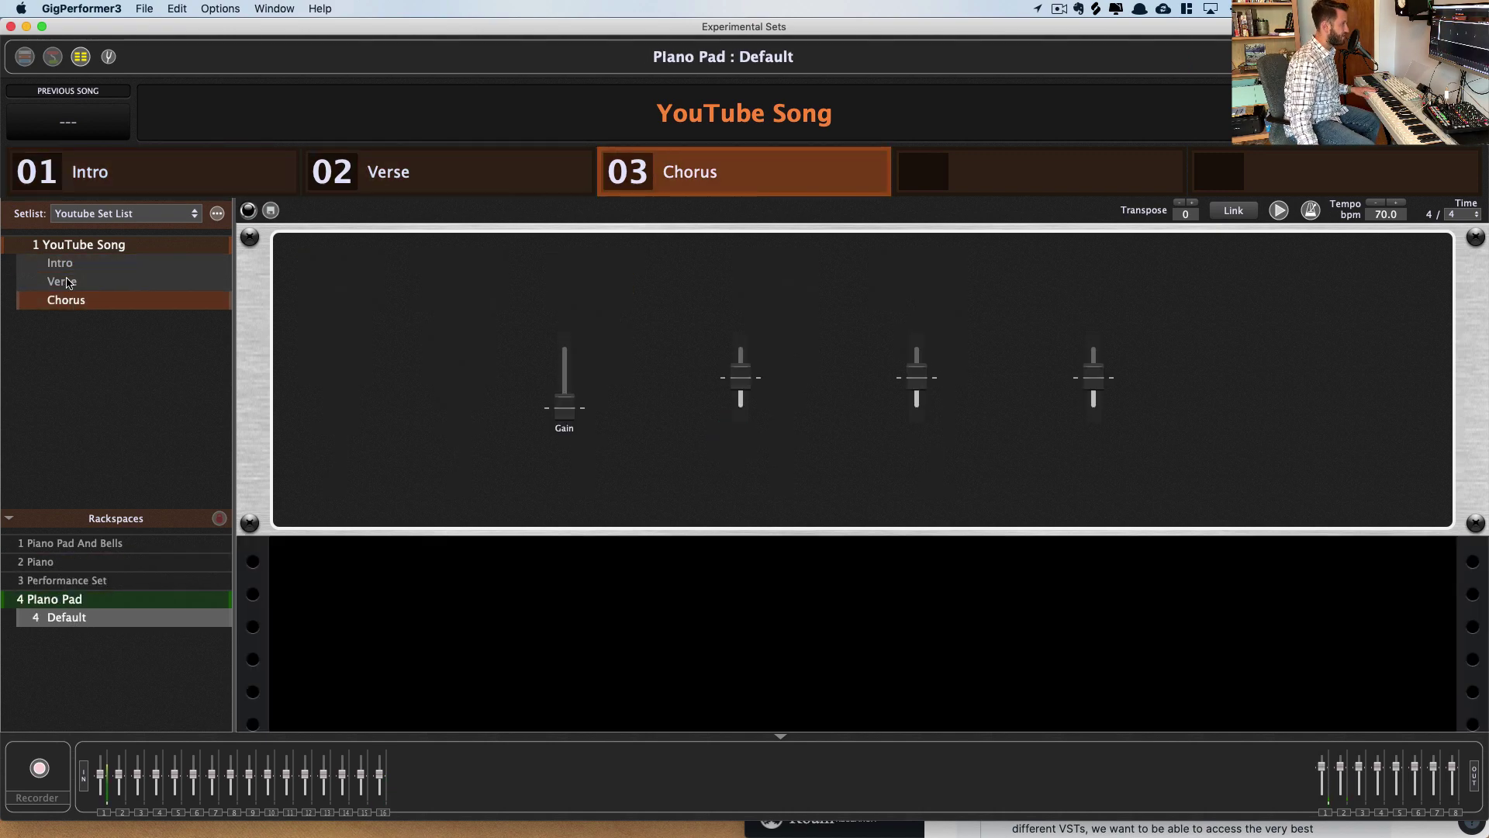
click(69, 264)
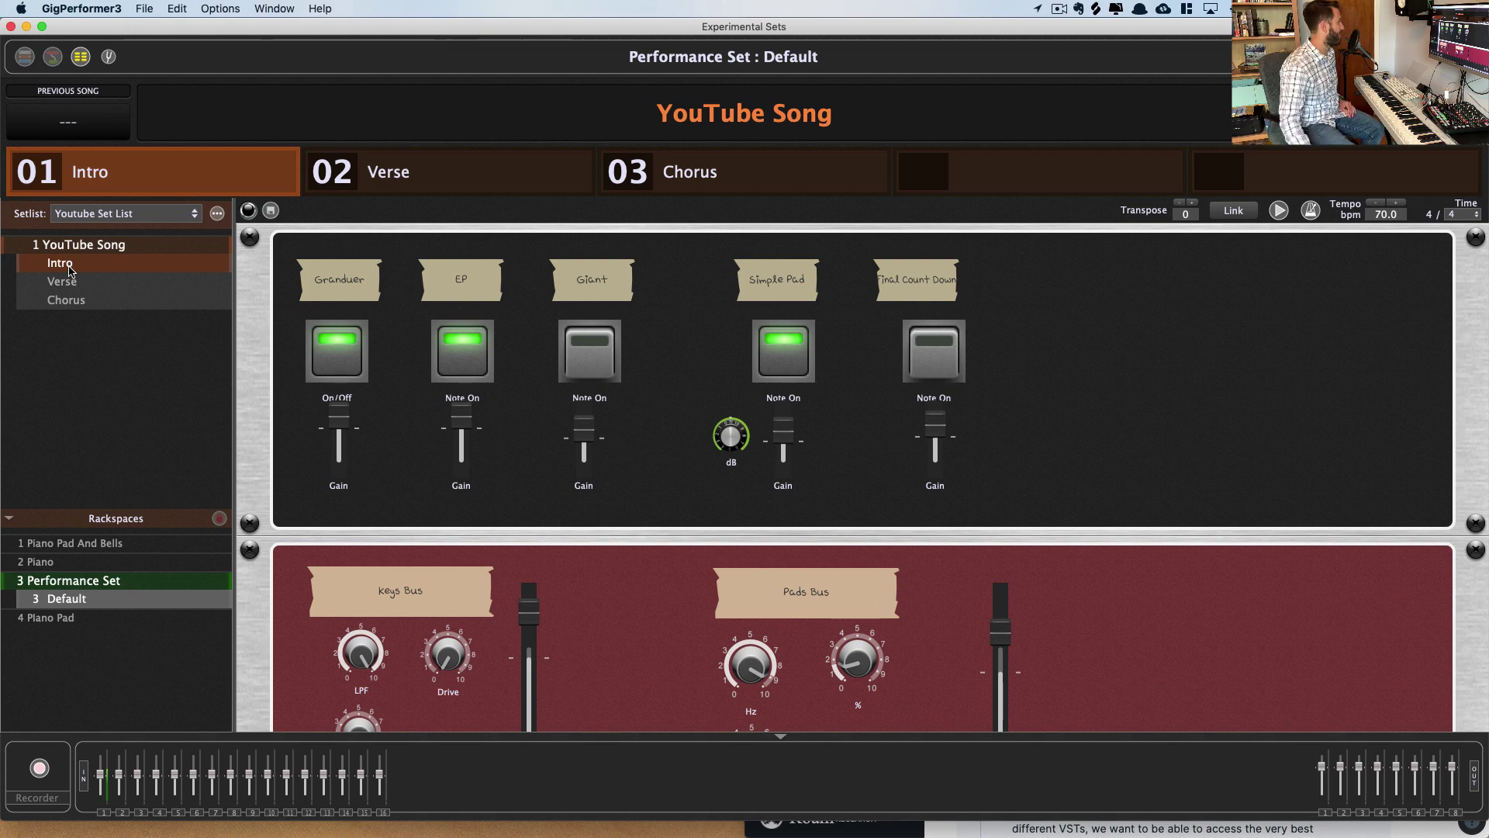
Add a song part named 'Verse 2' to YouTube Song from the song part context menu
right_click(69, 269)
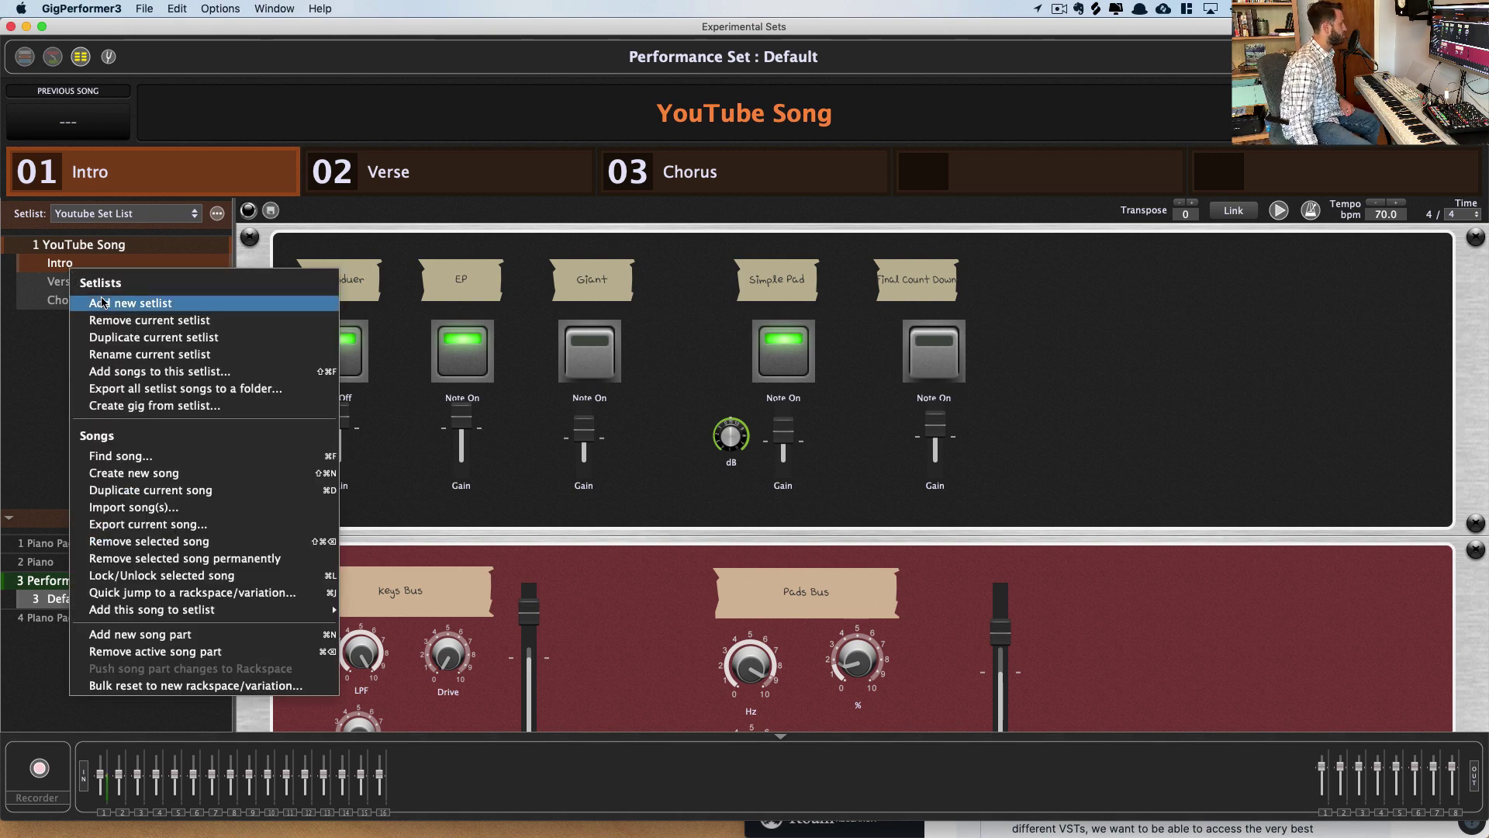
right_click(115, 246)
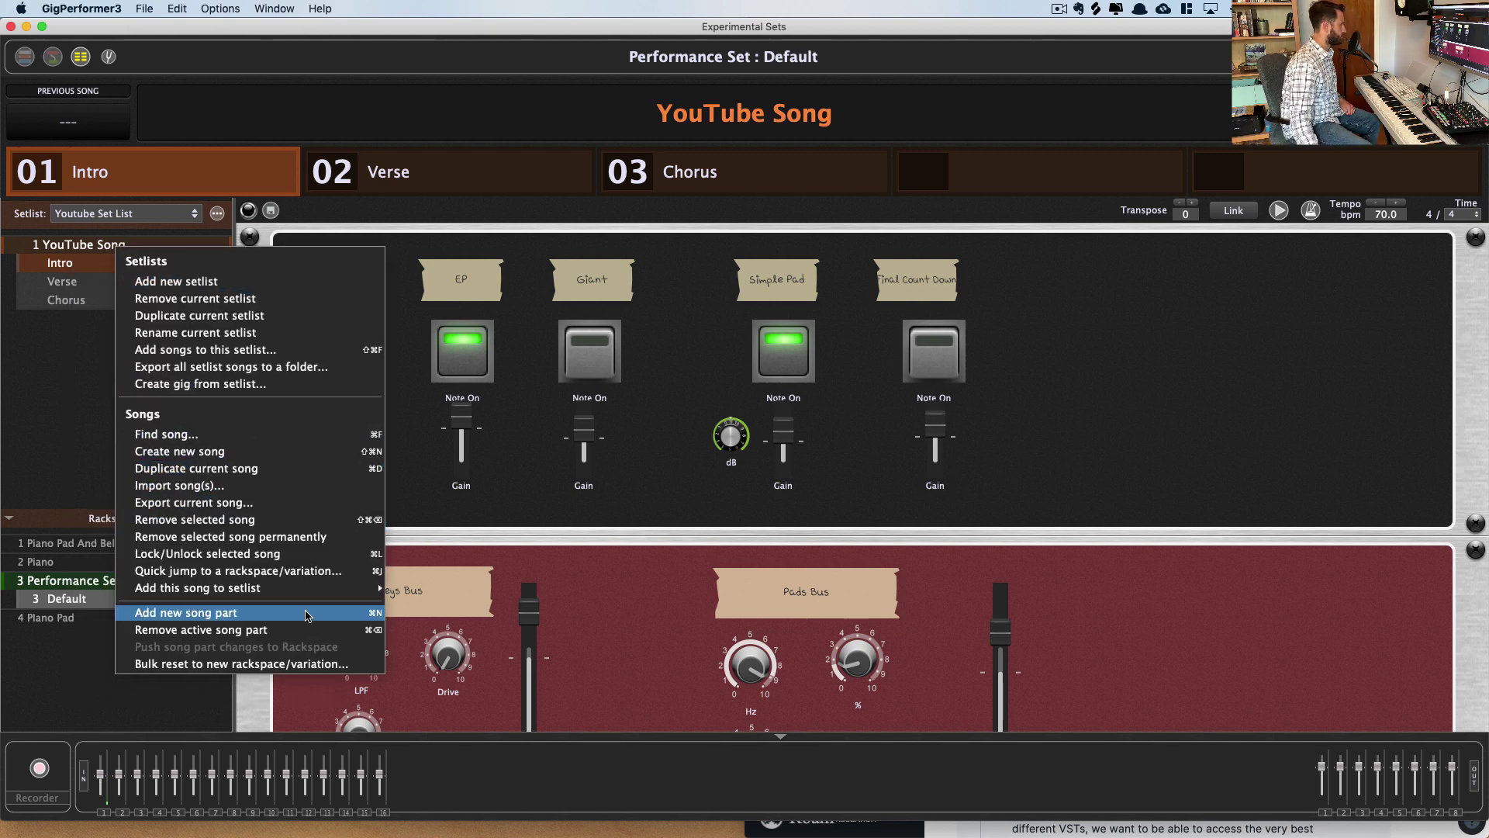
click(305, 612)
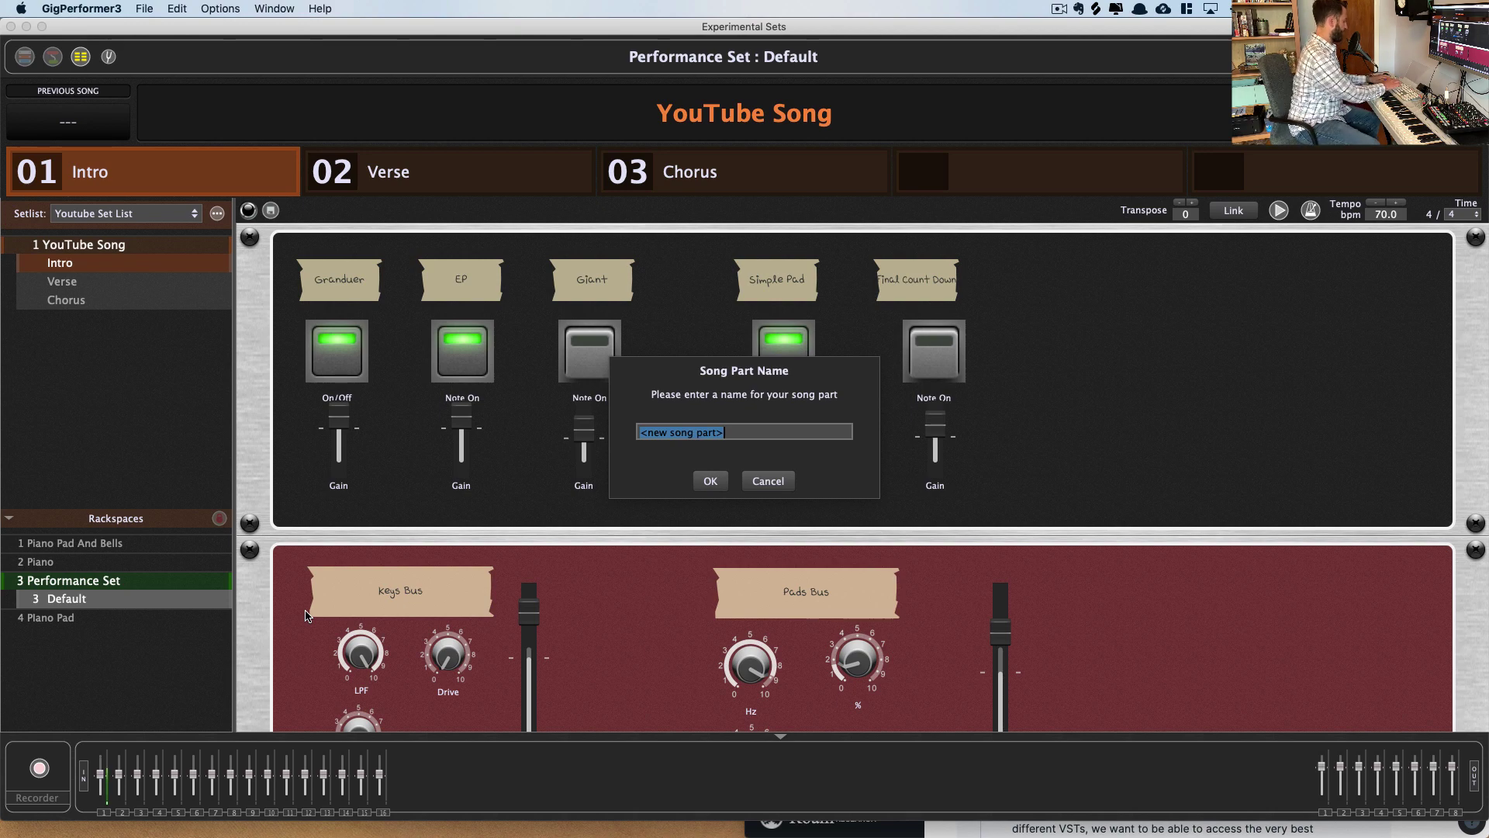
text(Verse 2)
key(Return)
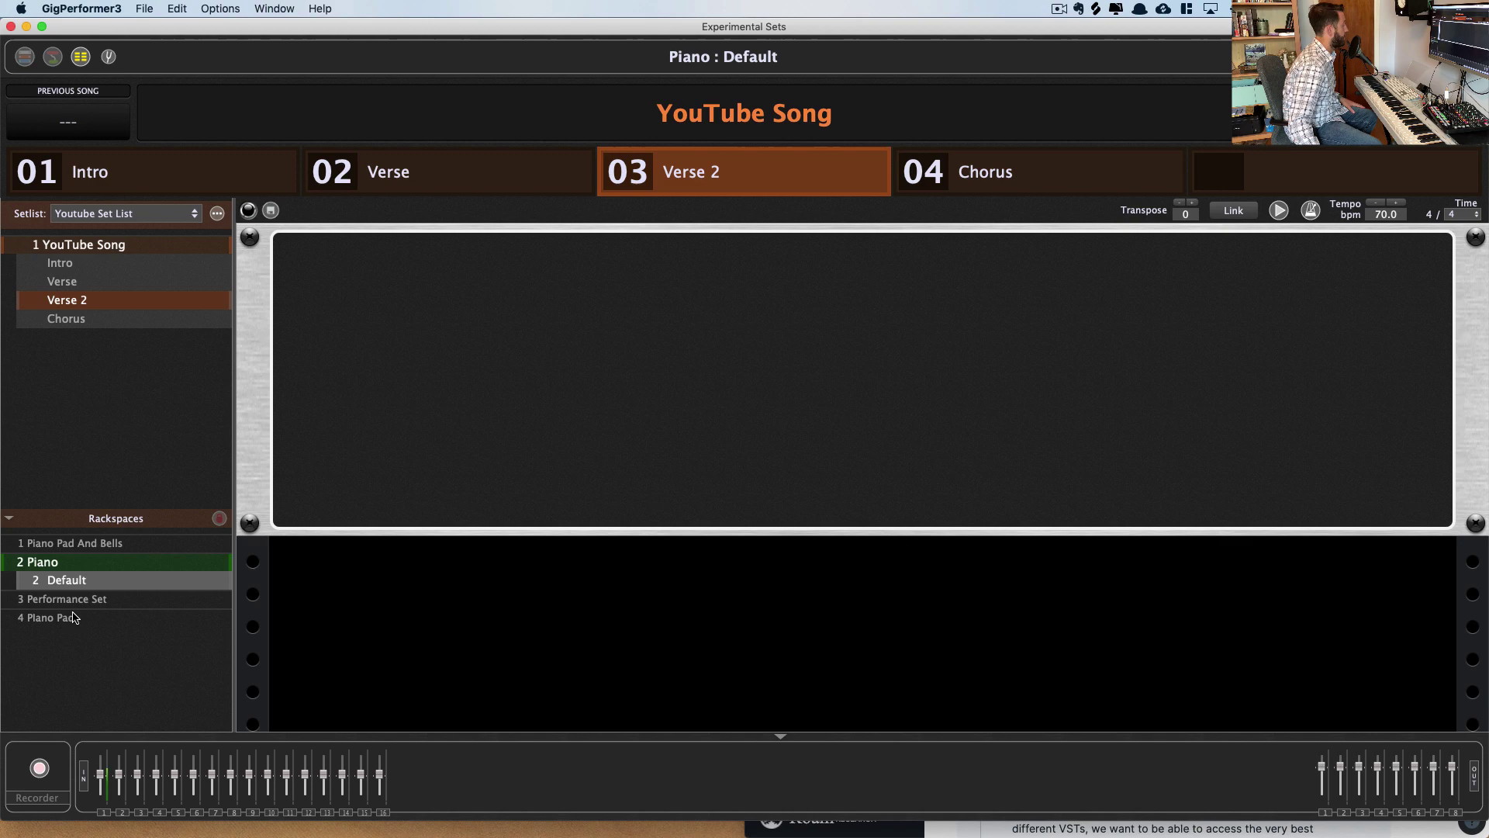
Give Verse 2 the Performance Set rackspace with the Final Count Down and Giant layers on
click(89, 264)
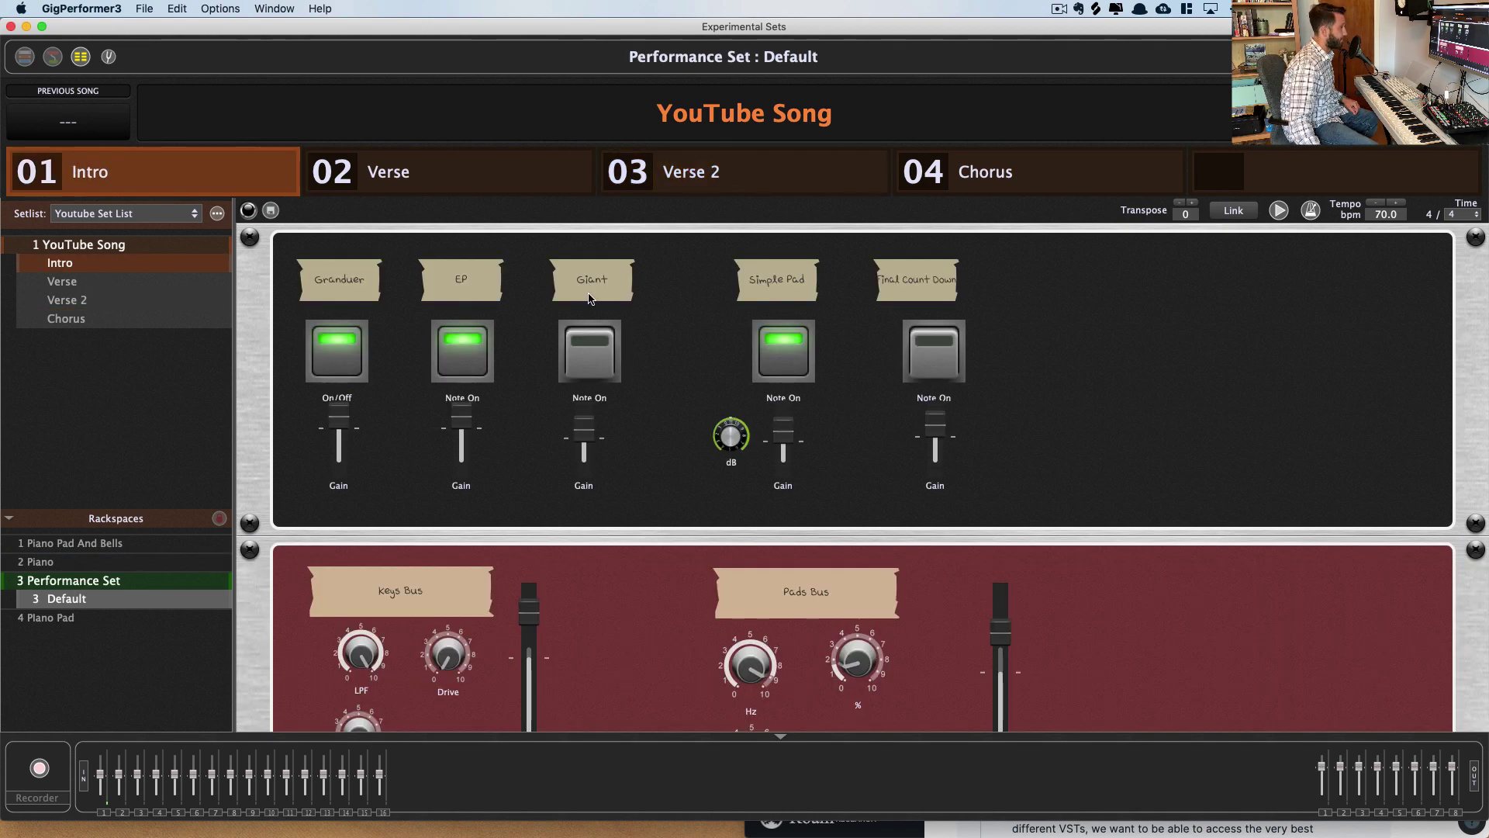
click(83, 299)
click(83, 602)
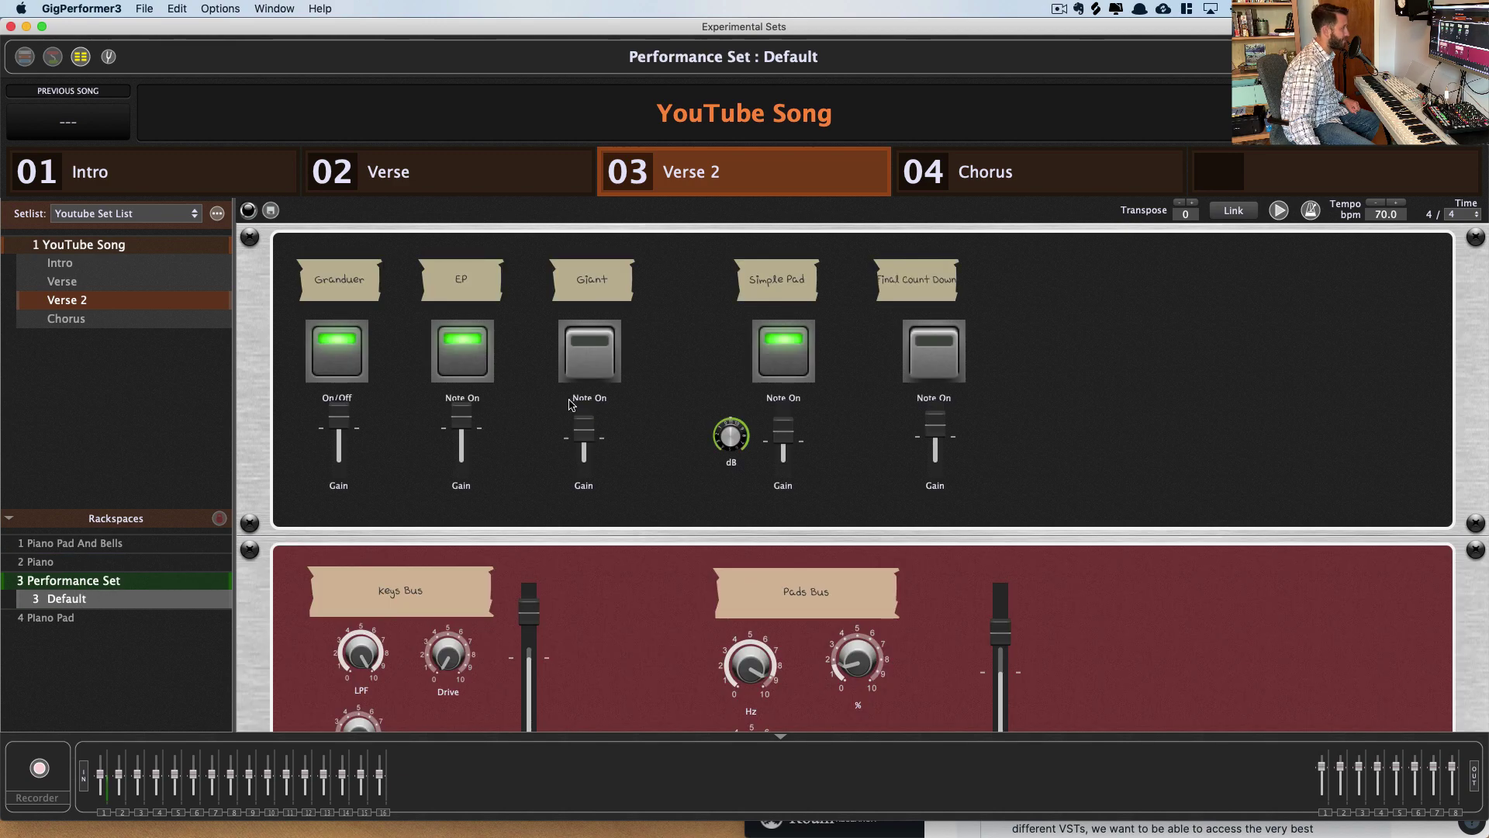
click(930, 368)
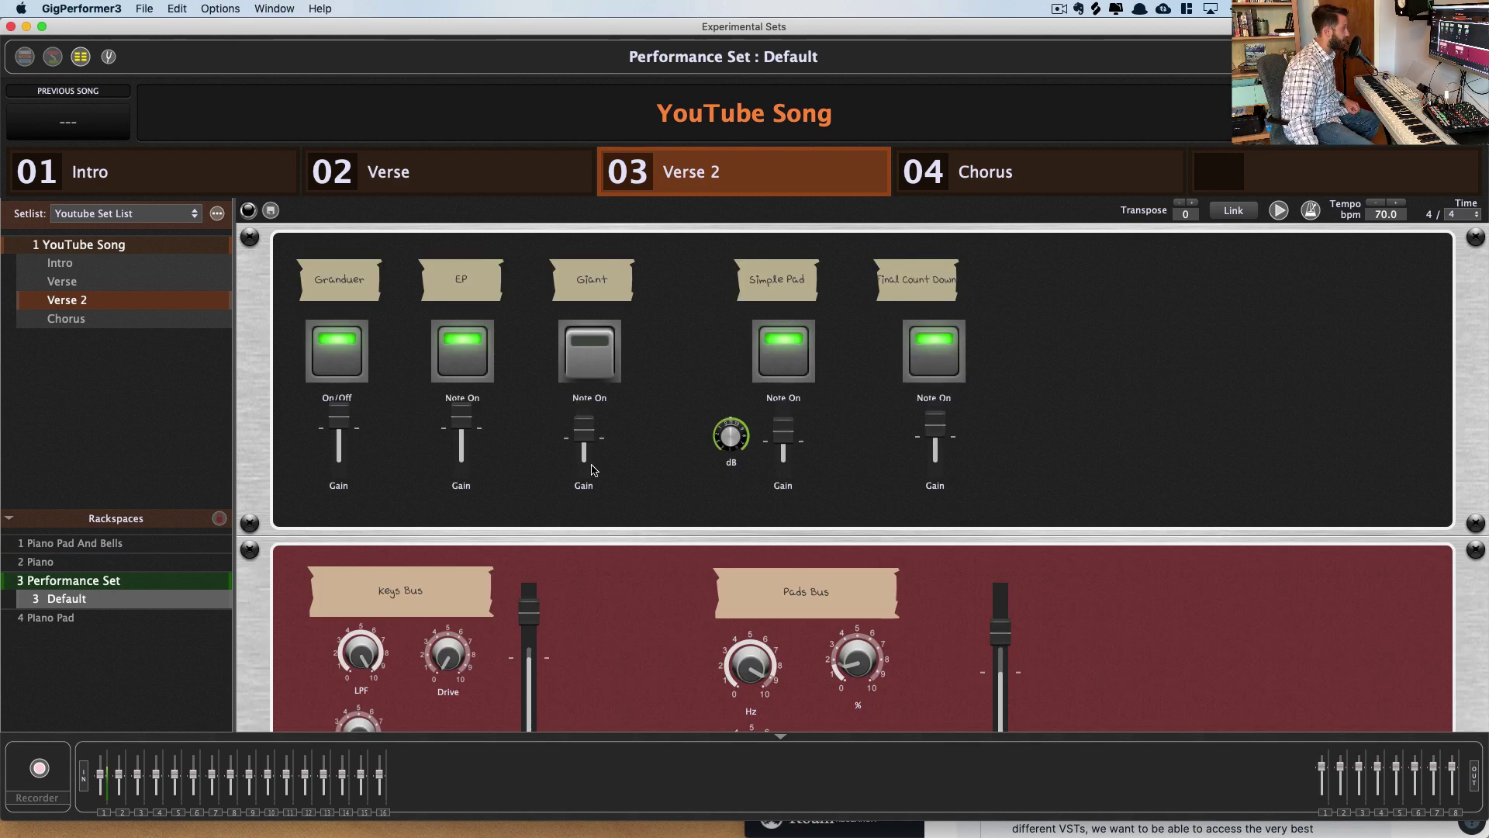
click(590, 369)
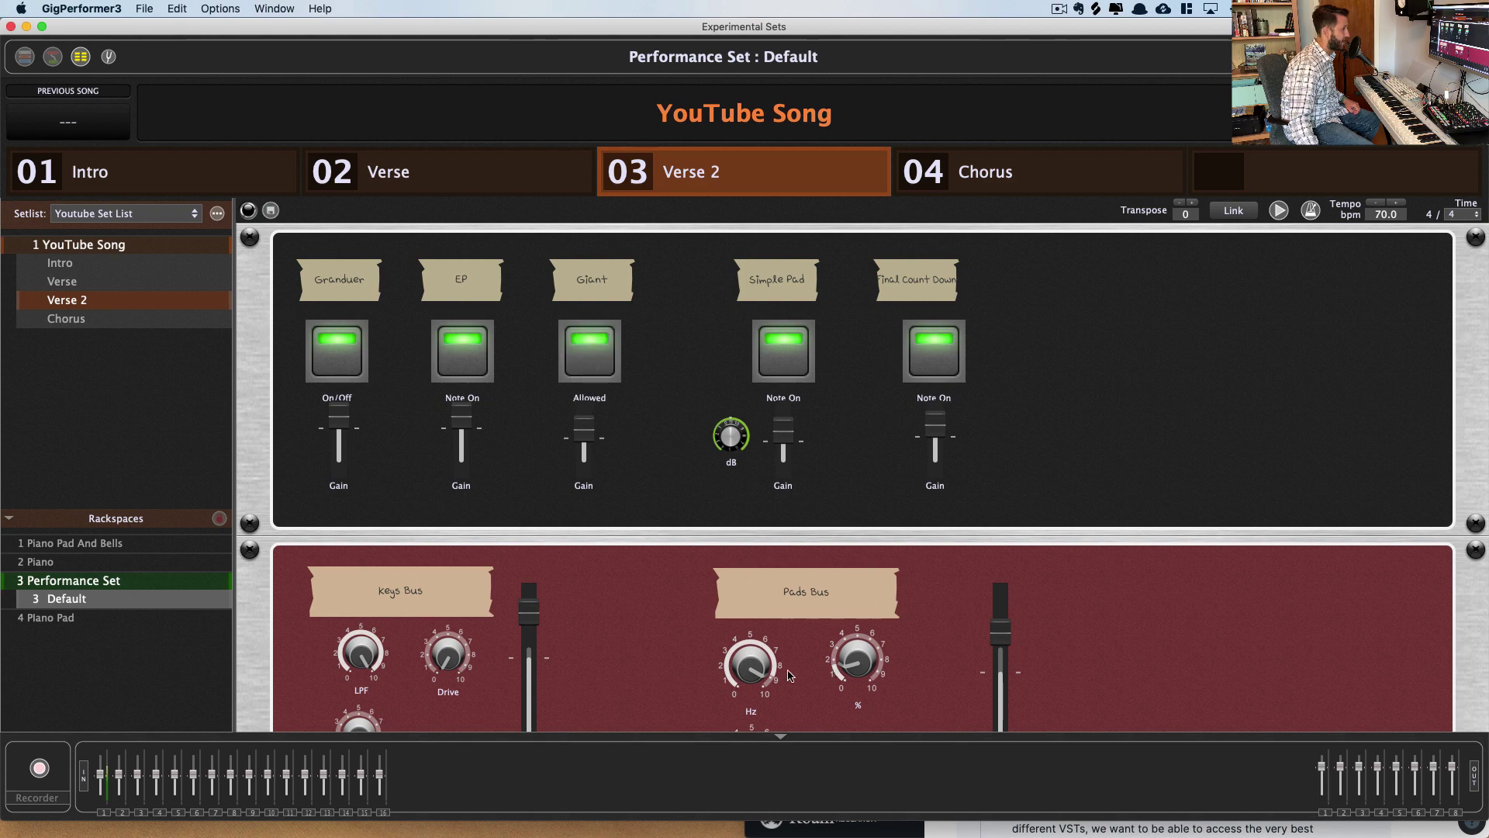
Switch between Intro and Verse 2 twice to compare their sounds, ending on Verse 2
mouse_move(757, 663)
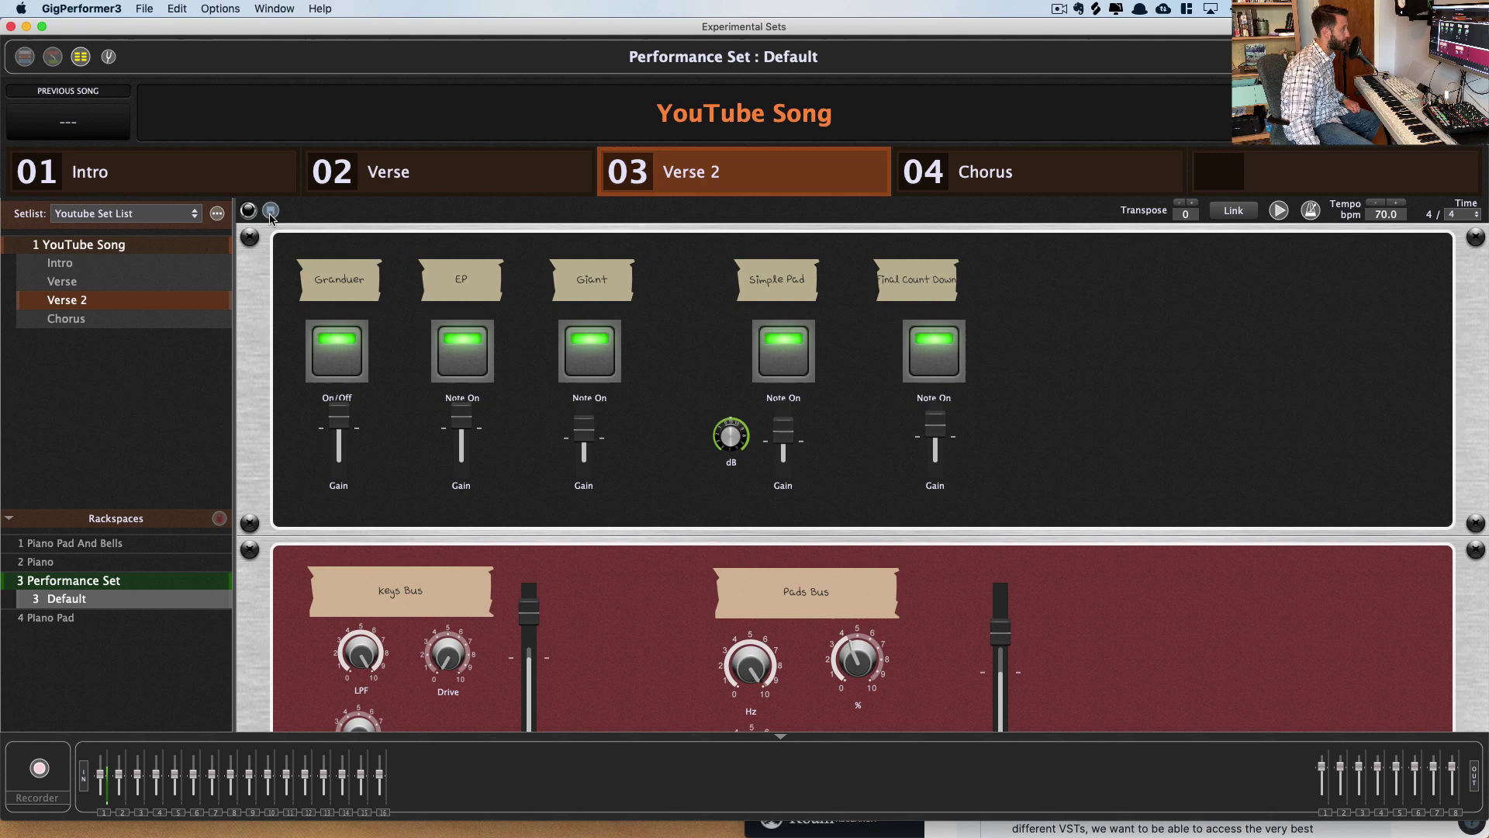
mouse_move(270, 217)
click(87, 265)
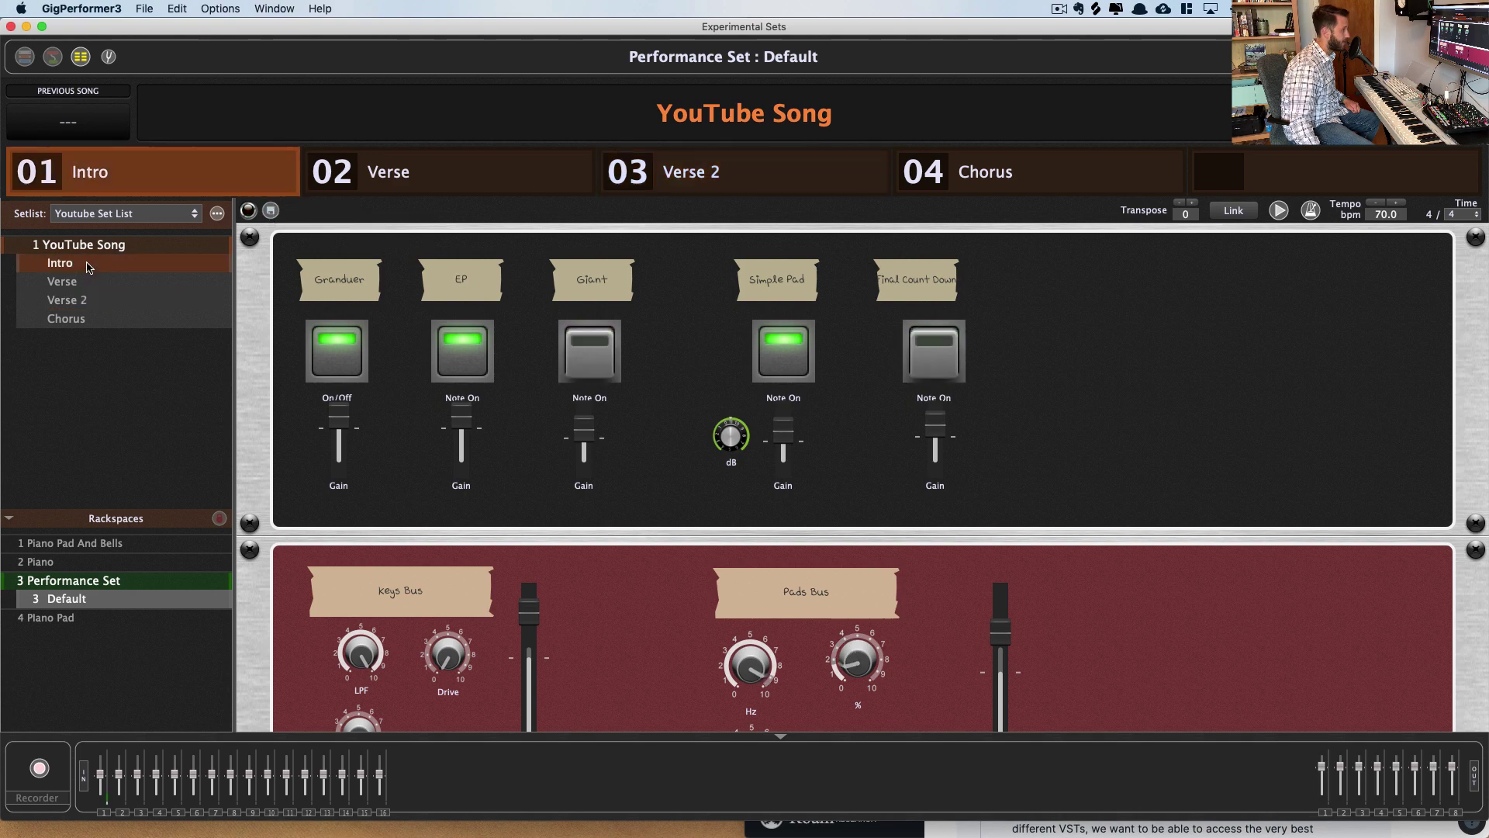
click(95, 303)
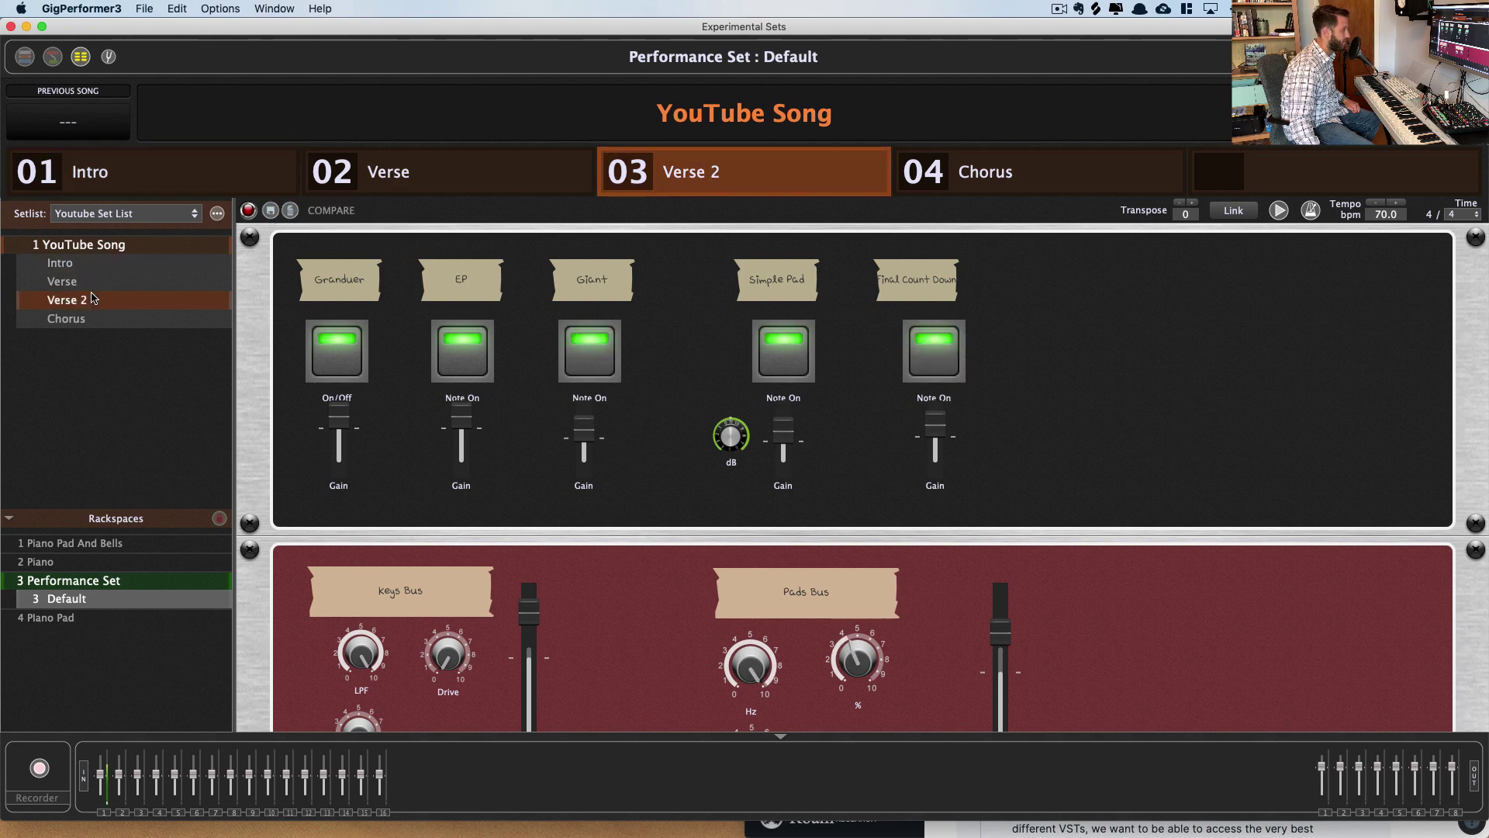
click(92, 264)
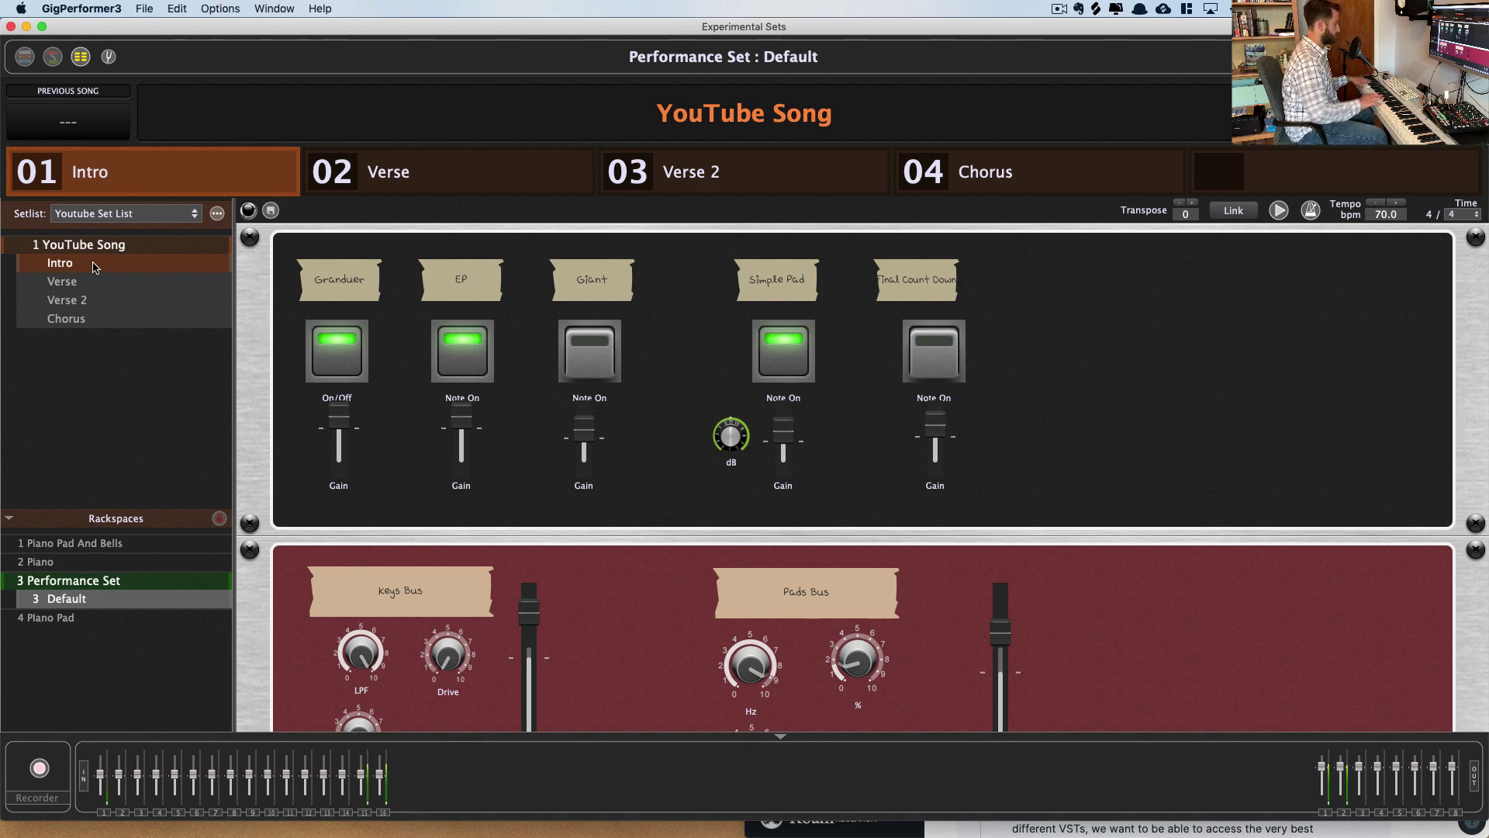
click(118, 303)
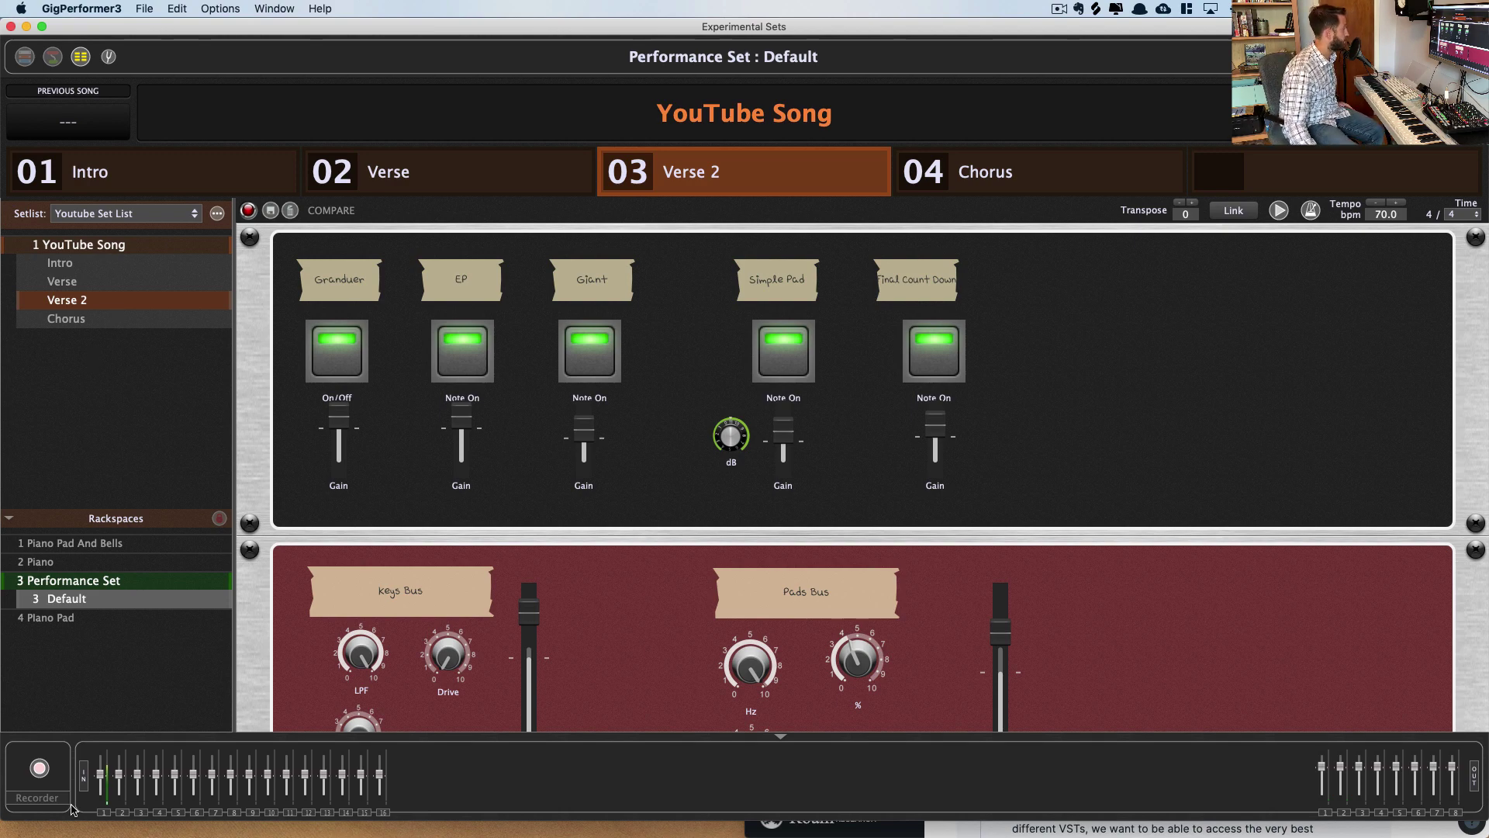
click(40, 768)
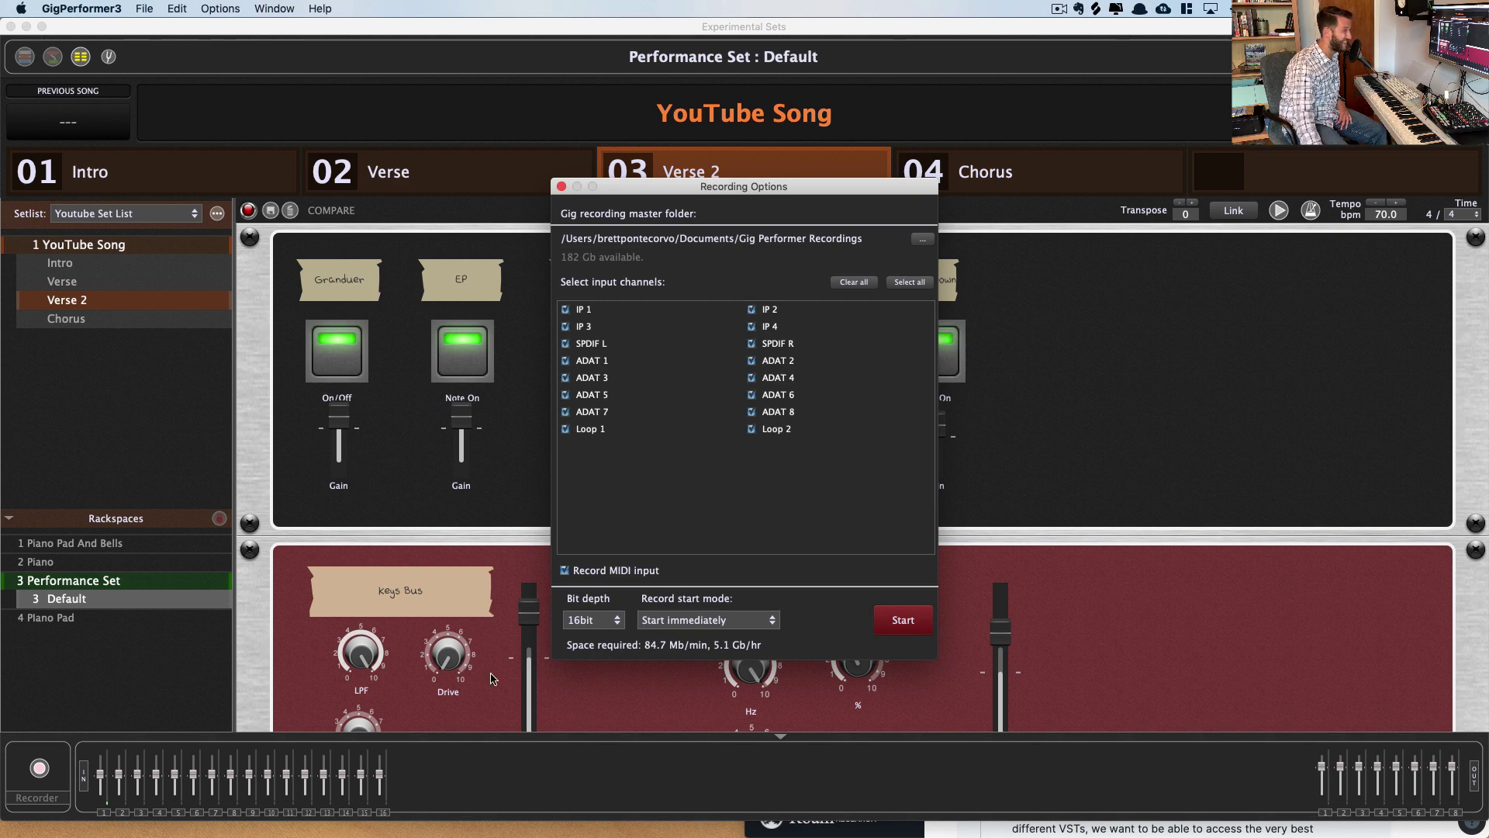
click(562, 186)
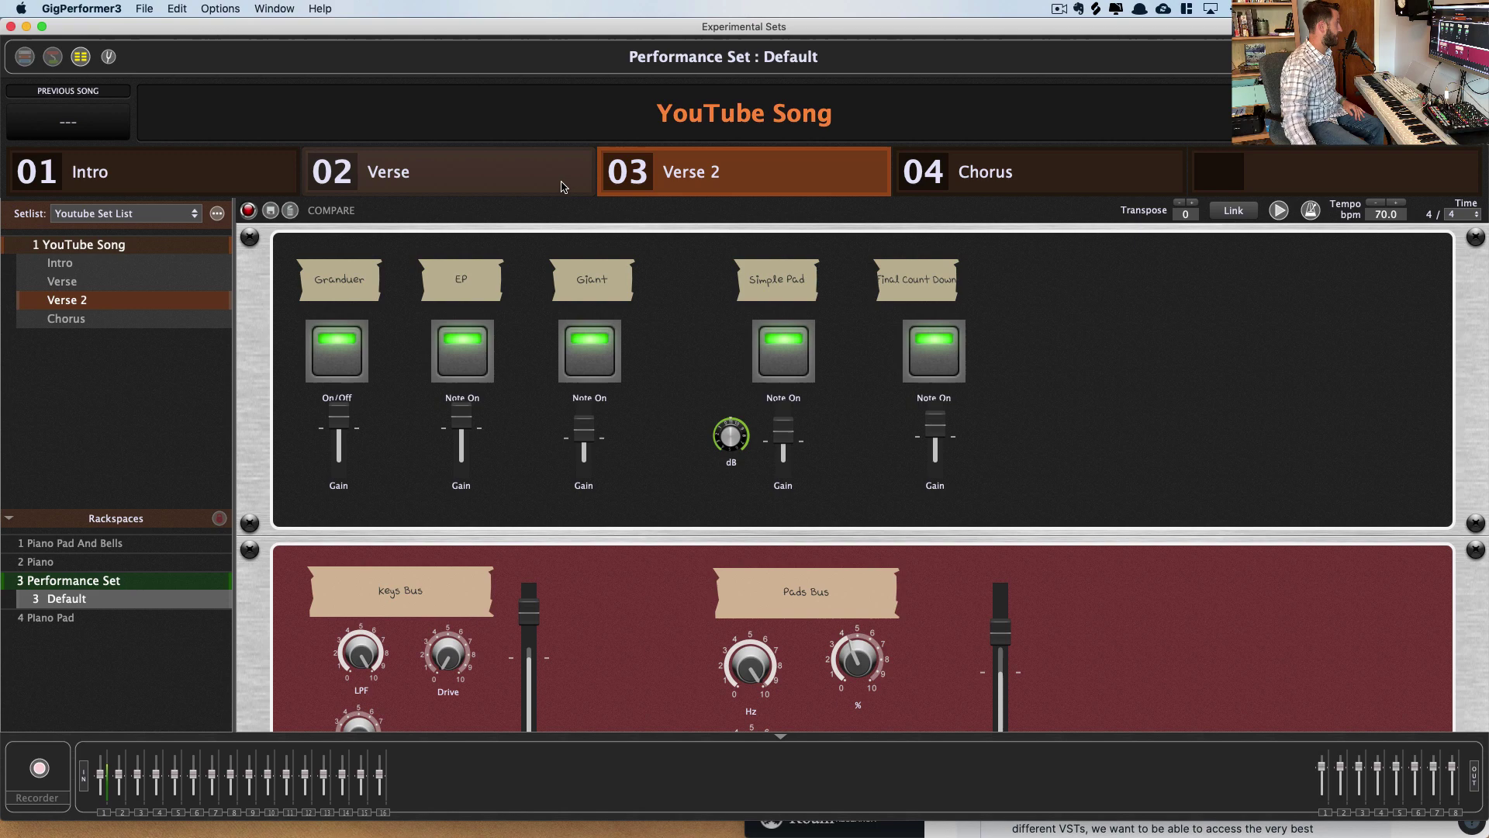
In Global MIDI Settings, learn Launch Control XL controller 104 for Move up and 105 for Move down
click(234, 8)
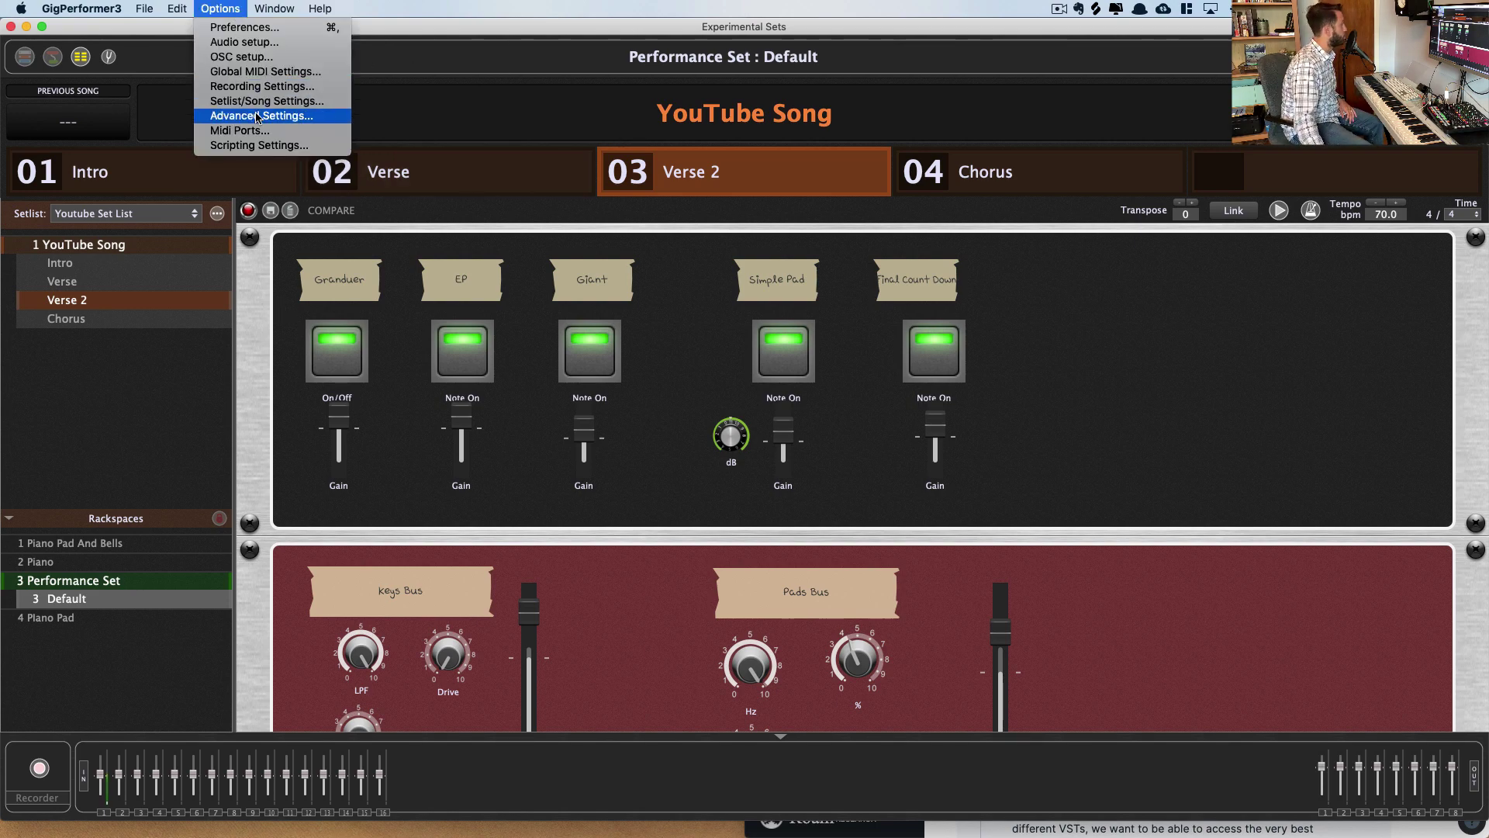
click(266, 71)
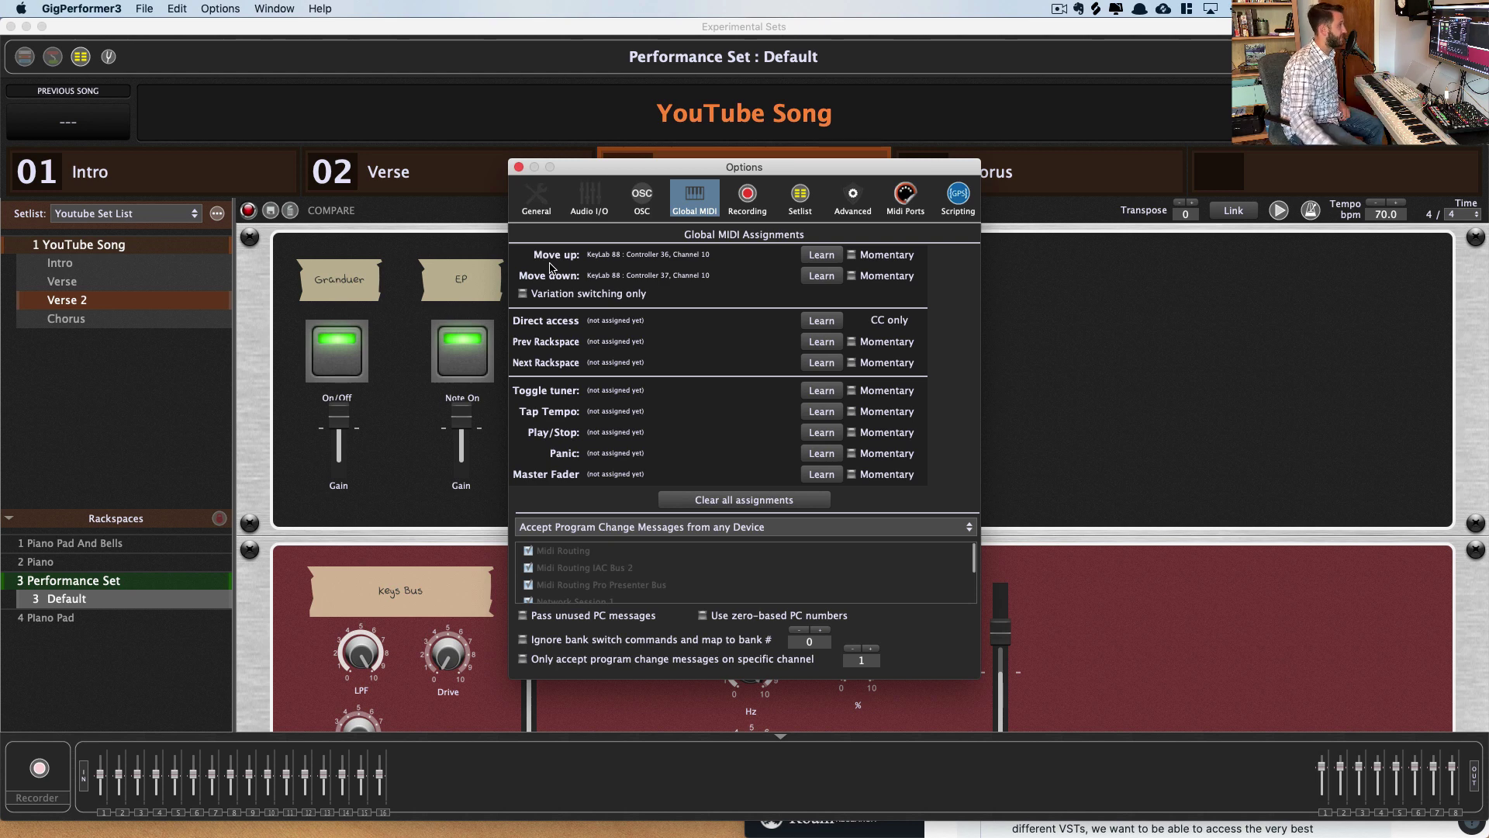
click(822, 257)
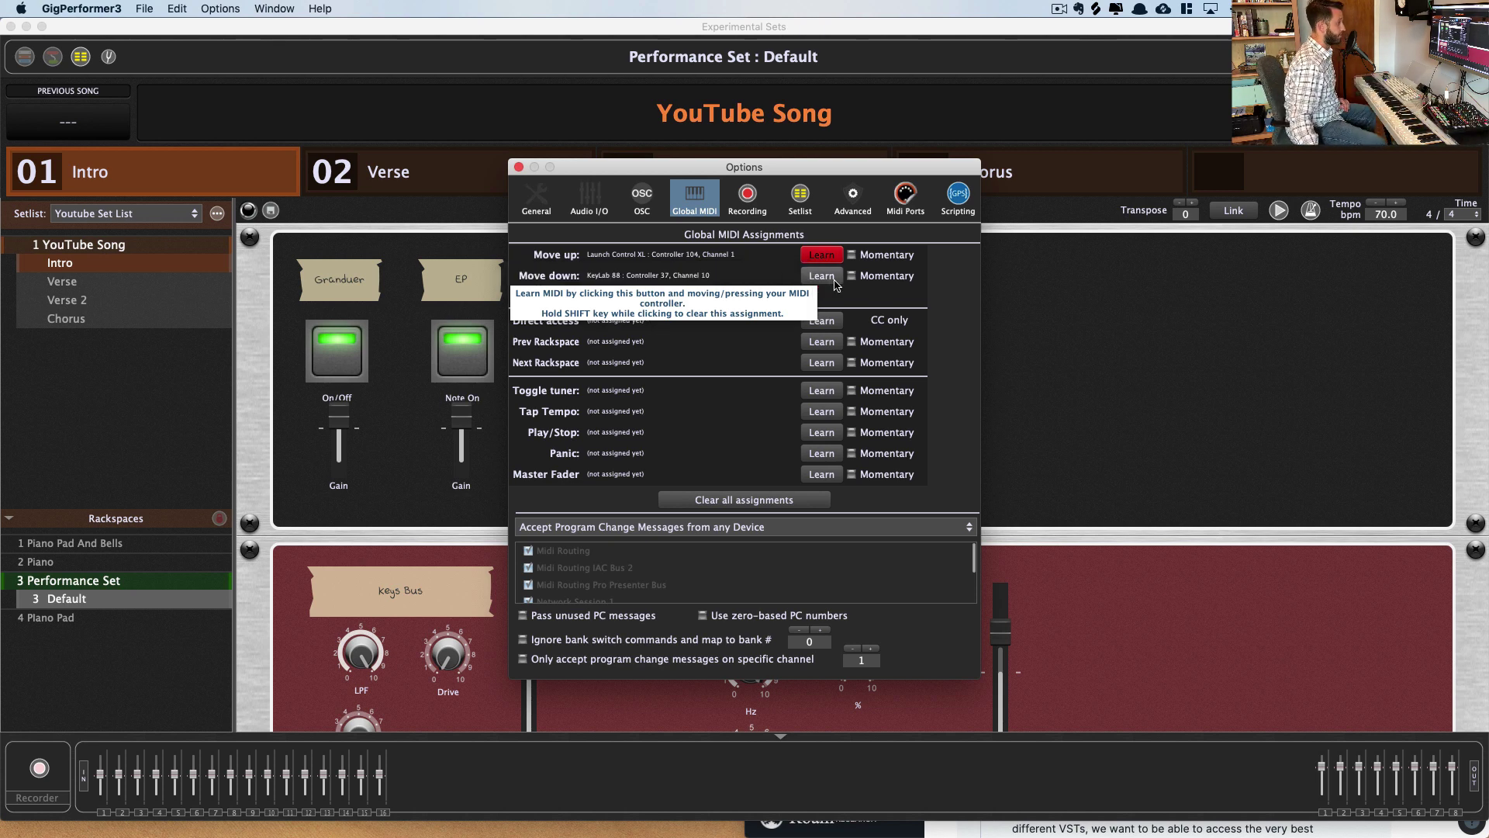
click(833, 282)
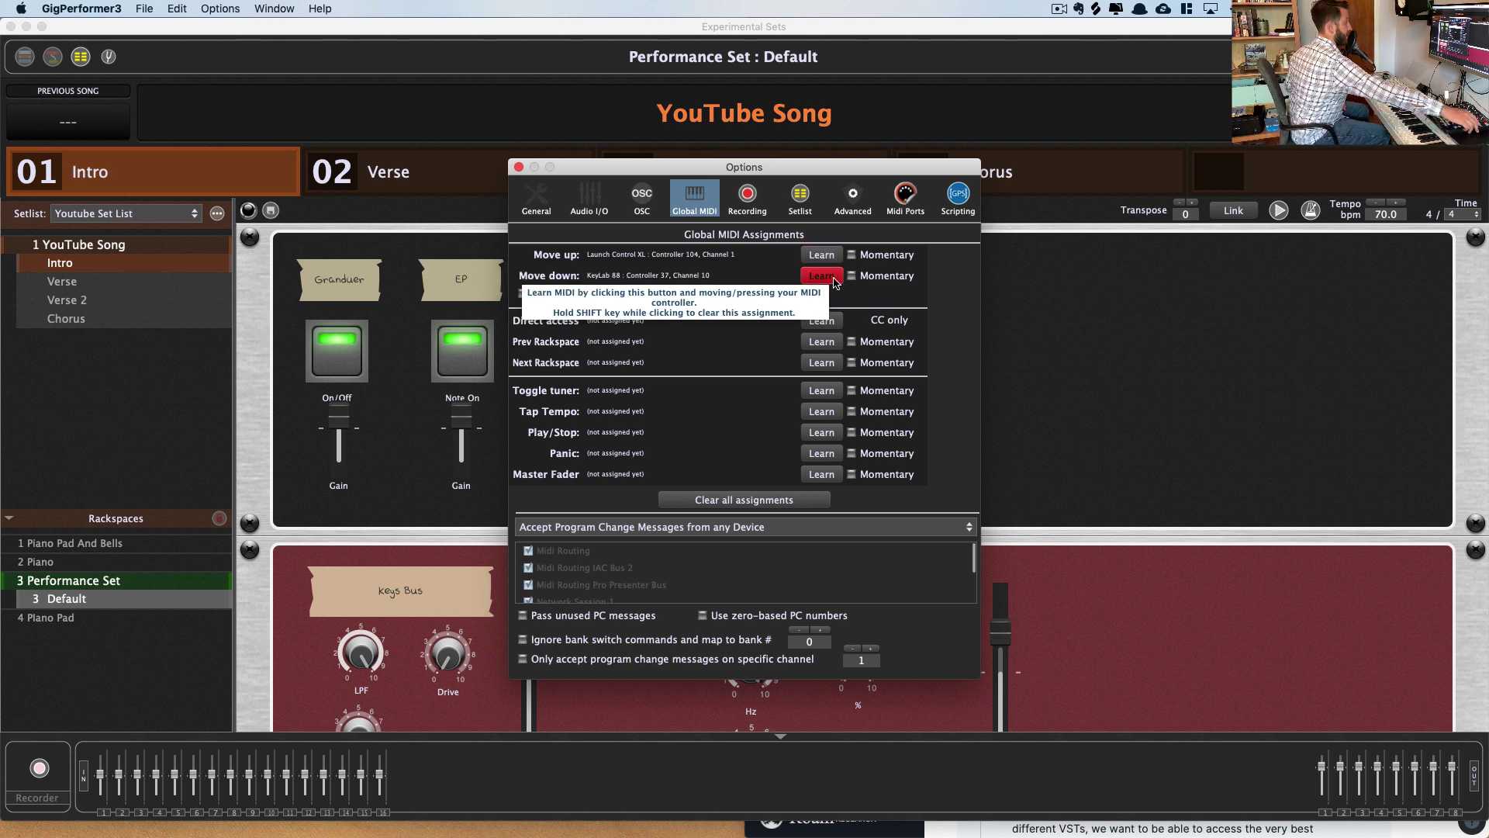
click(833, 281)
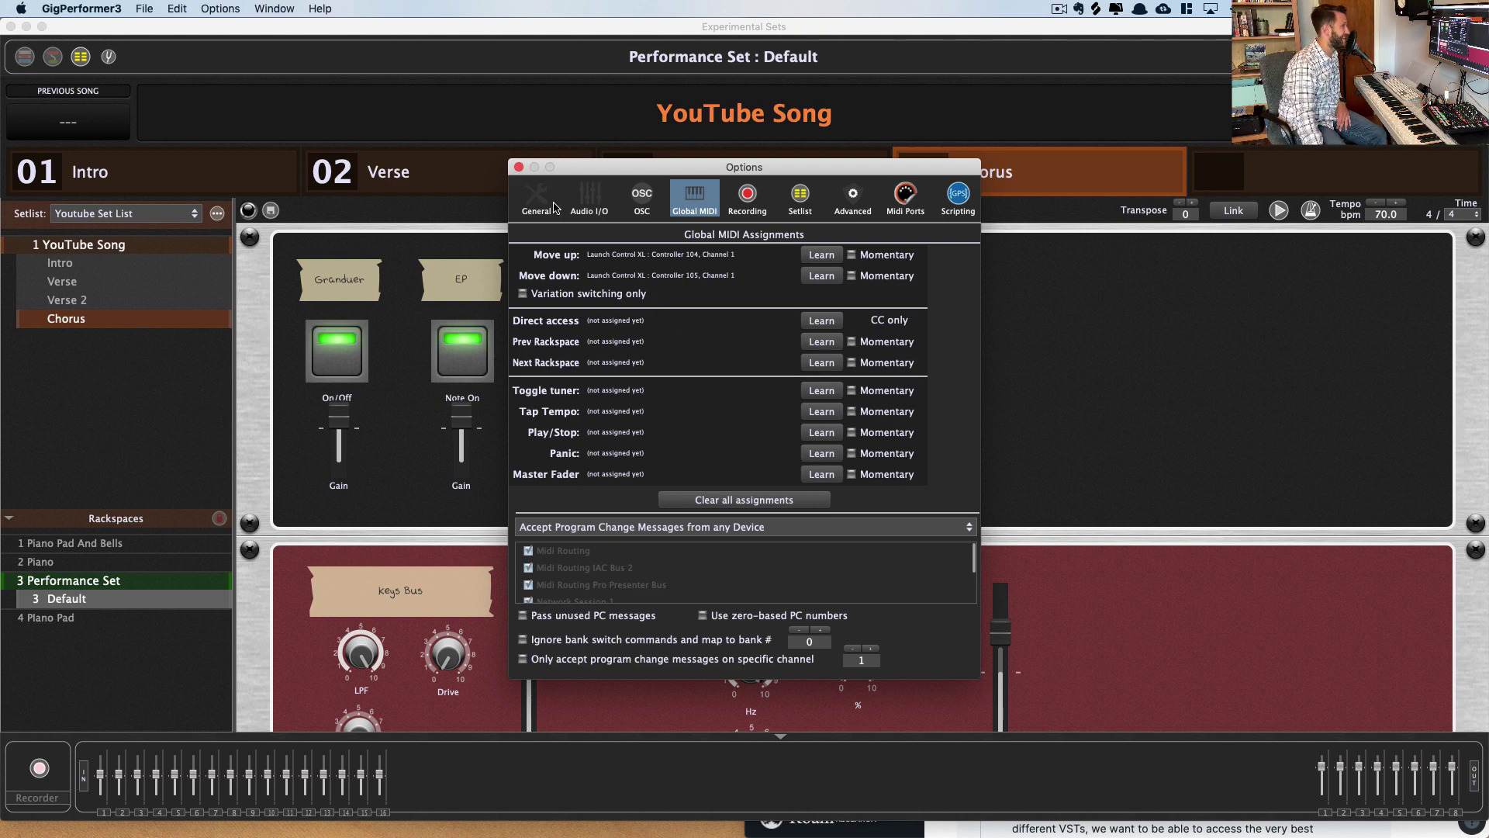
click(519, 168)
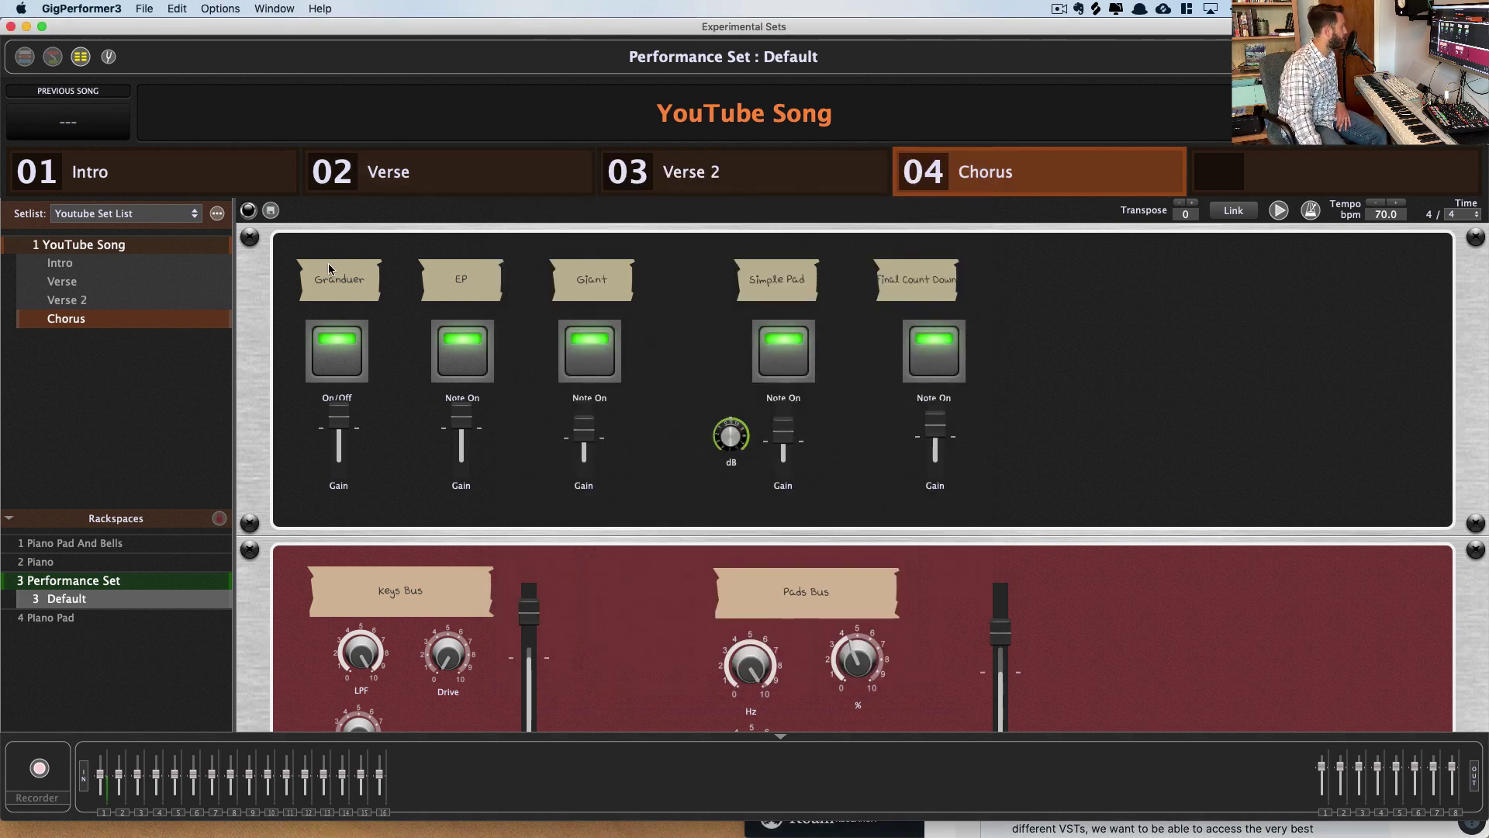
Select the Verse 2 part, then view the song options menu and dismiss it unchanged
click(109, 304)
right_click(109, 307)
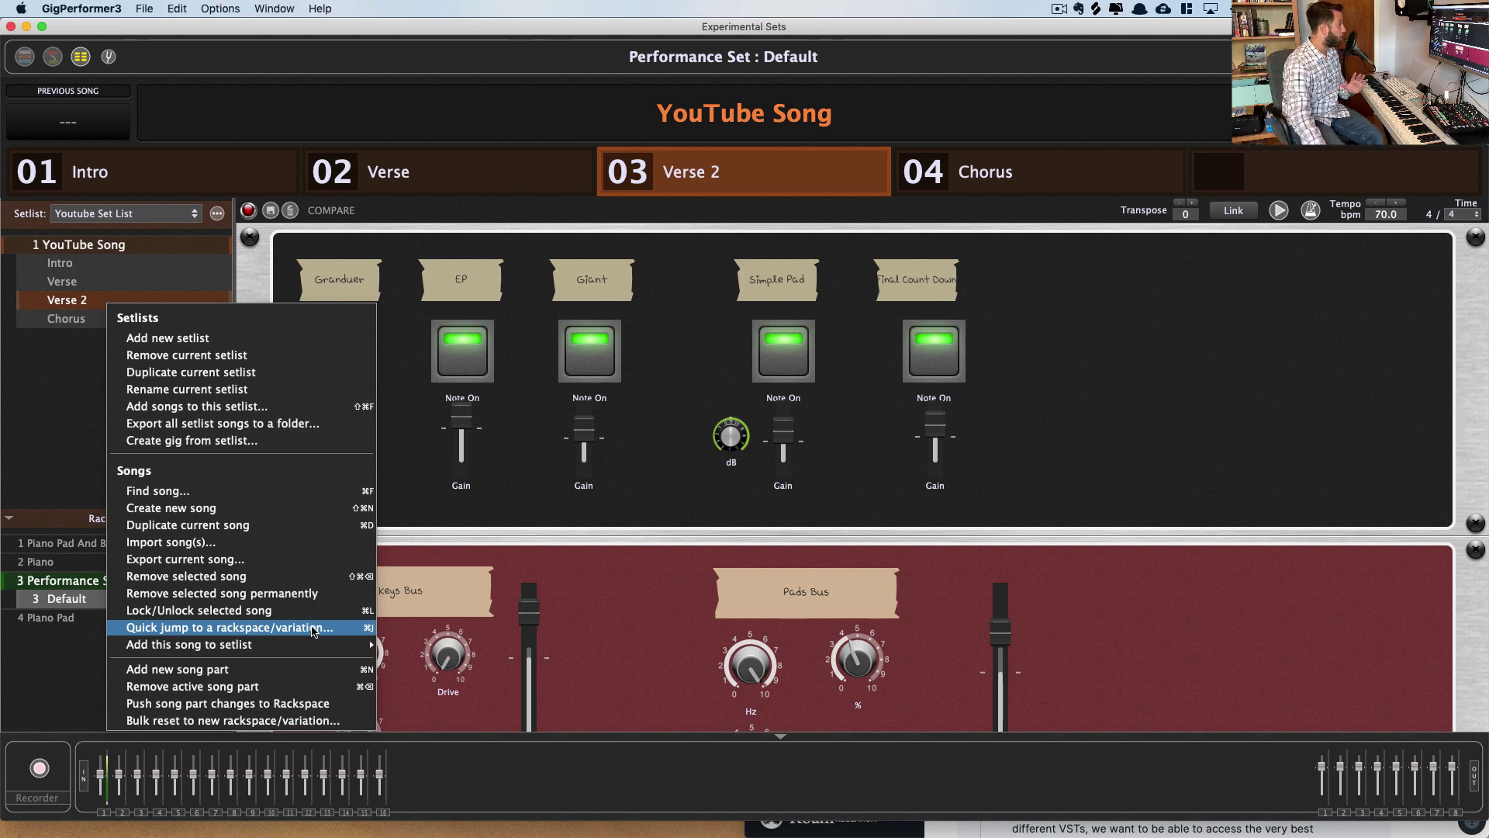
click(1201, 483)
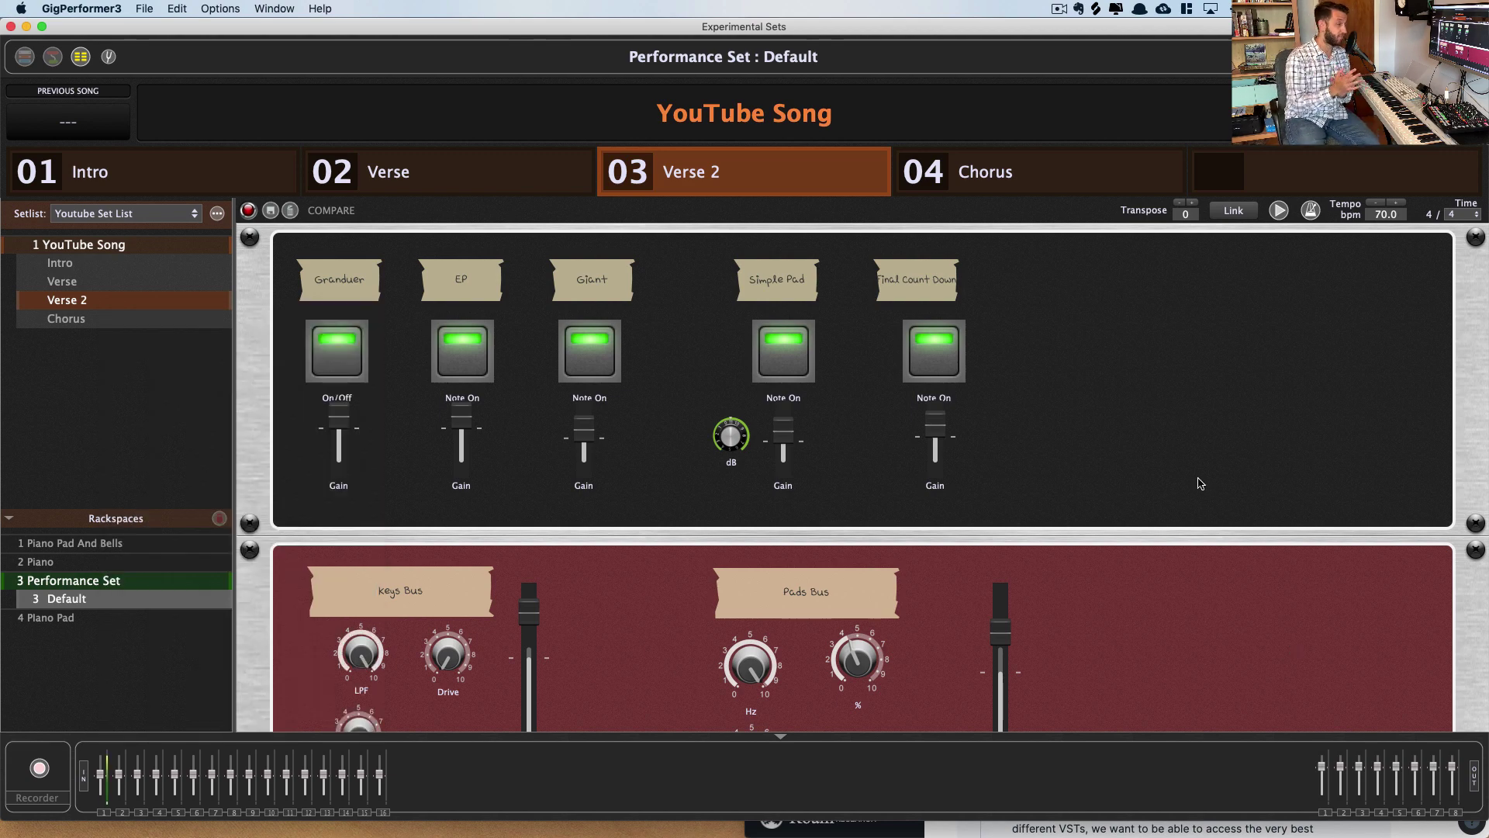